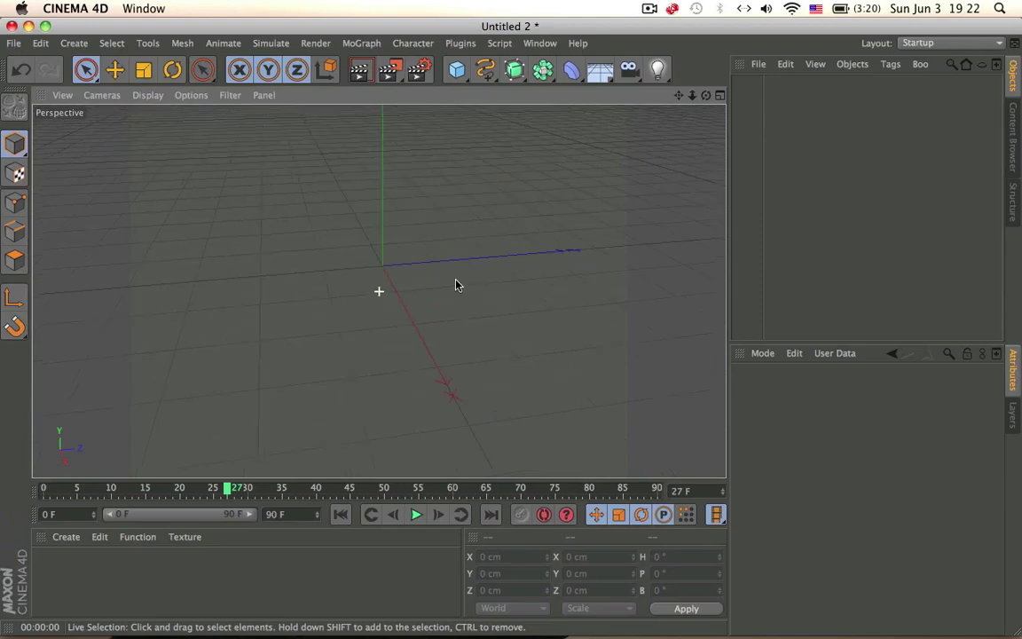
Add a plane primitive to the empty scene at the world origin
left_click_drag(470, 142, 457, 290, "alt")
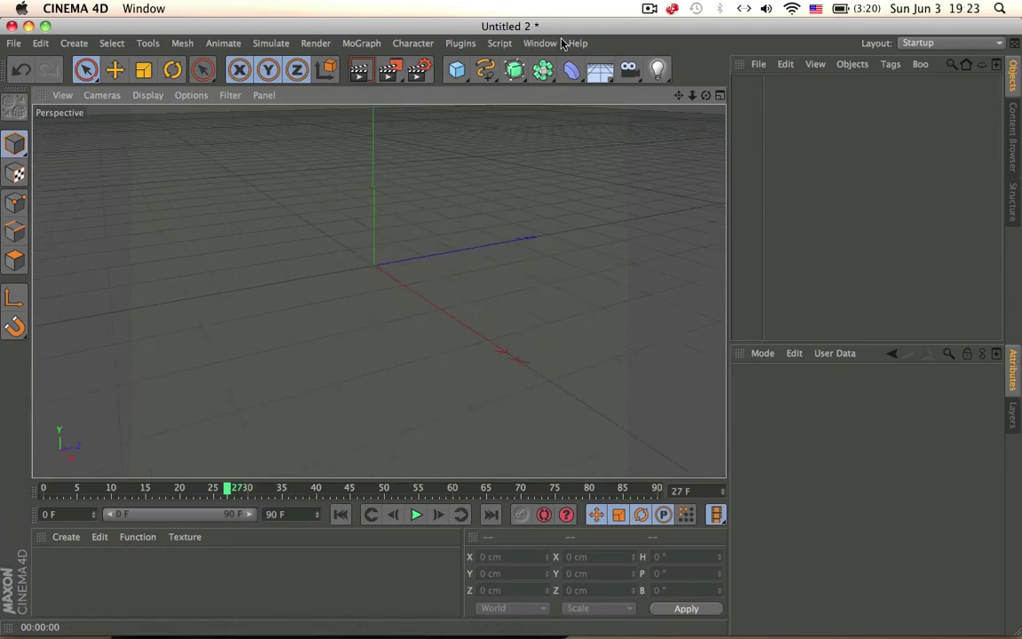
left_click_drag(457, 69, 578, 148)
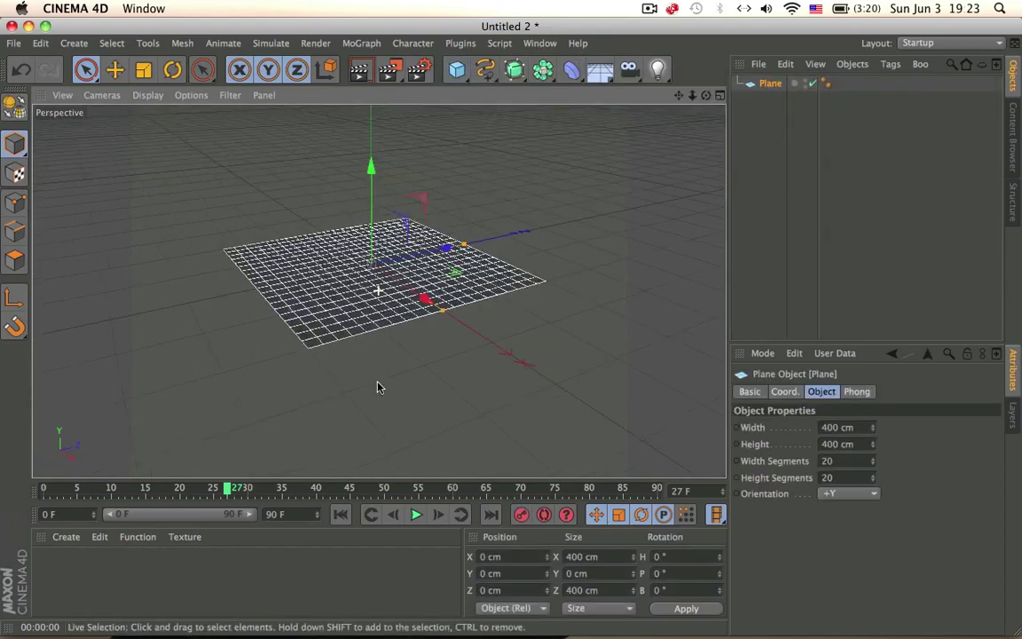
left_click_drag(386, 399, 444, 367, "alt")
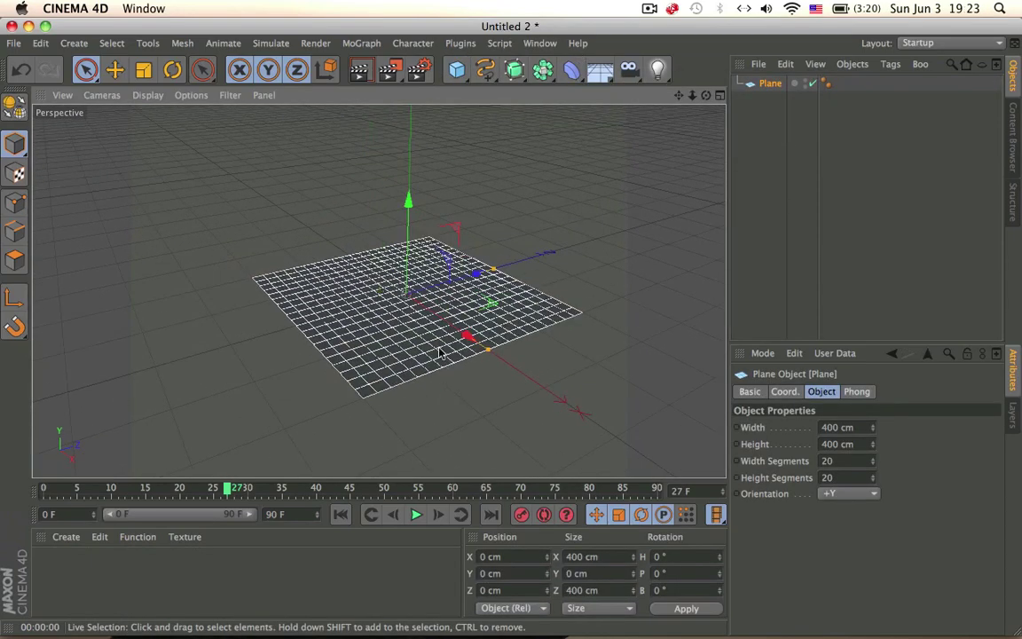
Create a new material, open it for editing and disable its Specular channel
double_click(269, 571)
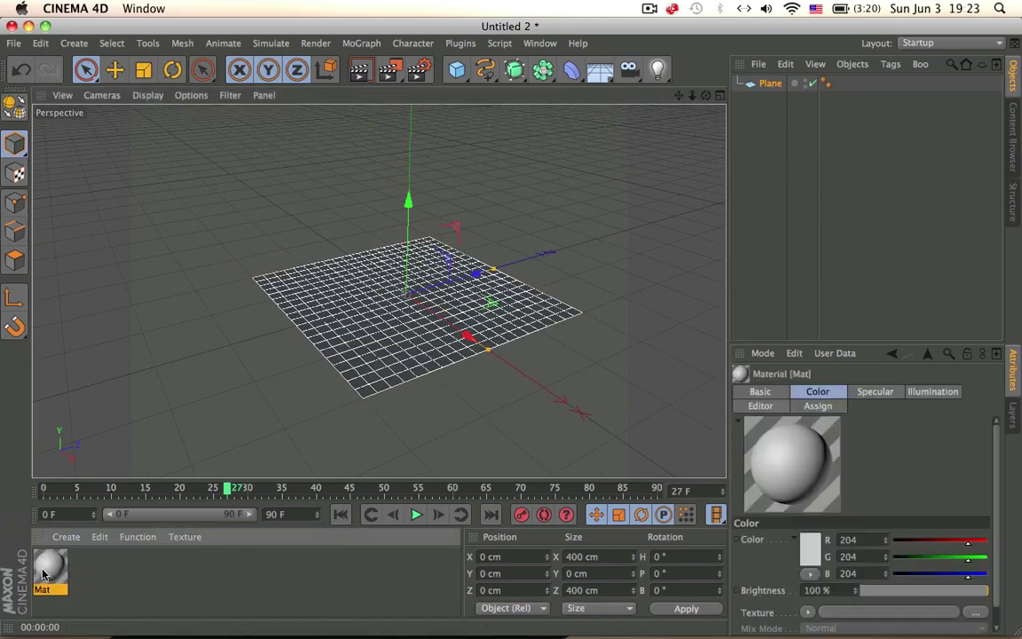
double_click(55, 570)
left_click(318, 430)
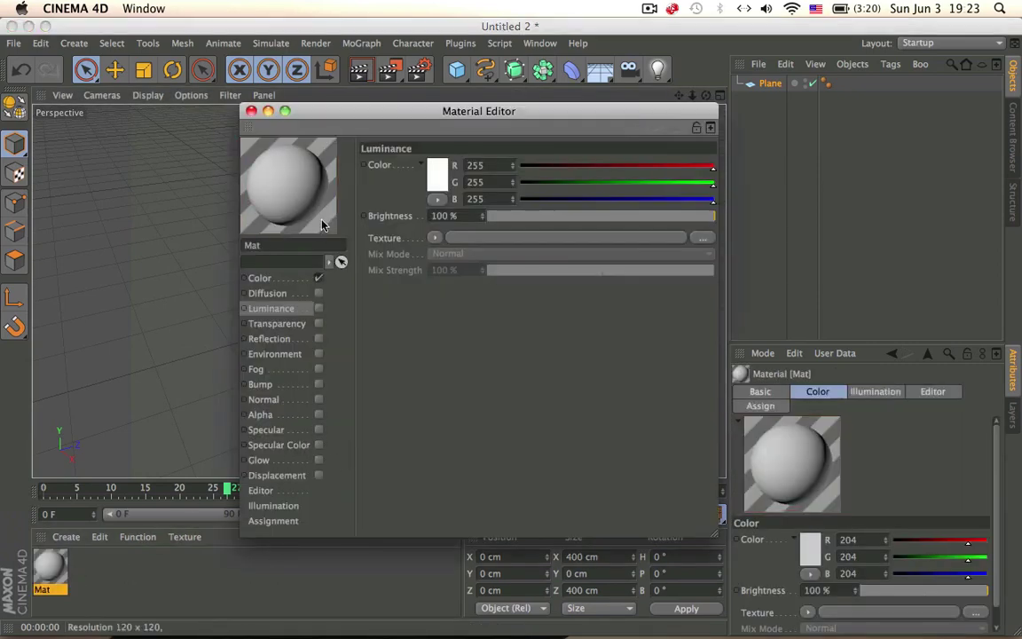
Load the Water surface shader as the texture of the material's Color channel
left_click(310, 278)
left_click(444, 239)
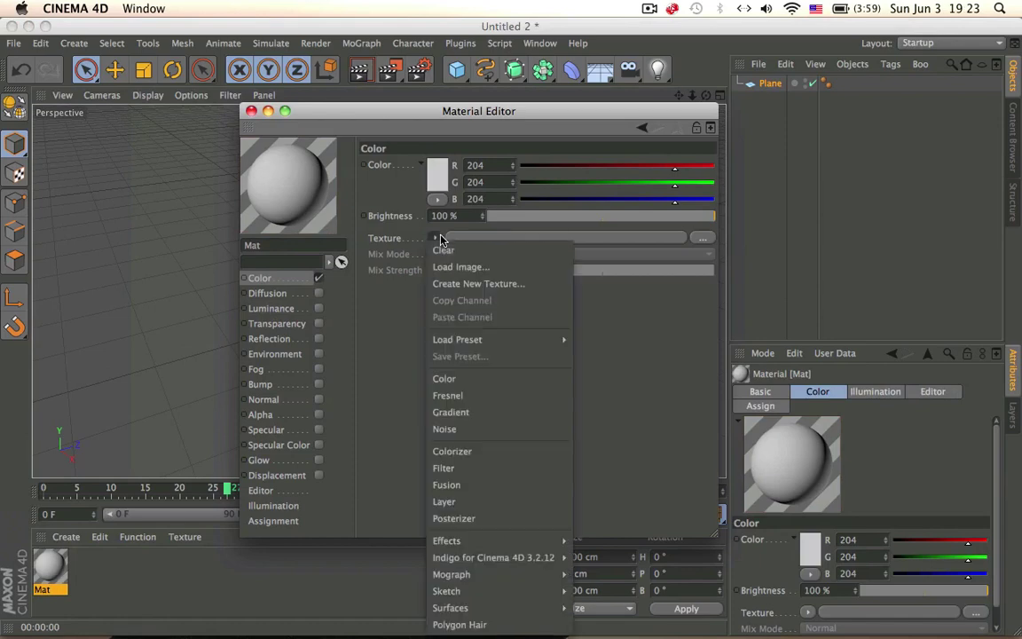
mouse_move(462, 608)
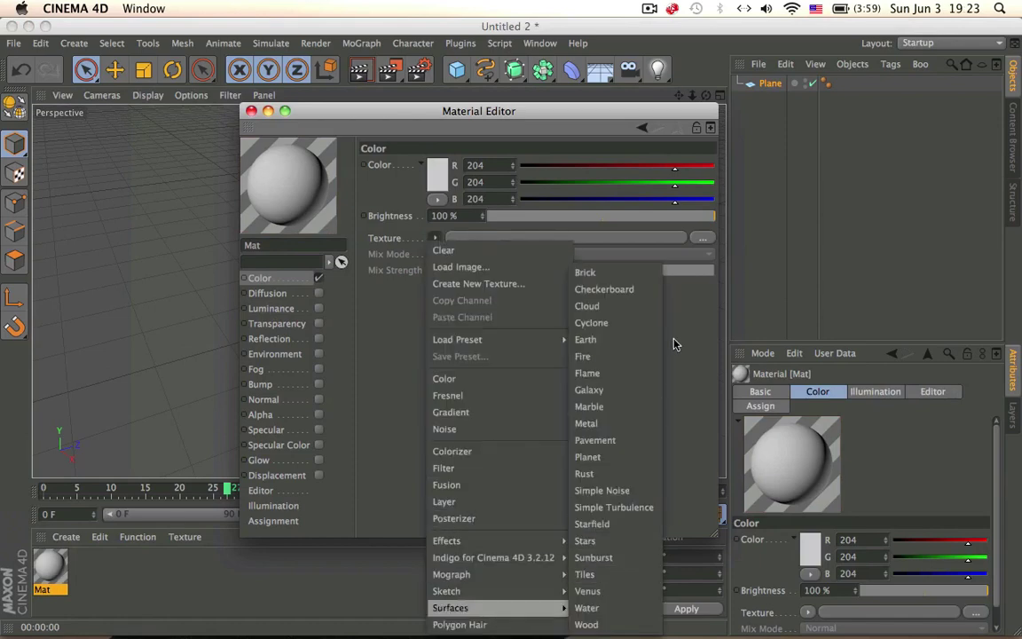
left_click(590, 608)
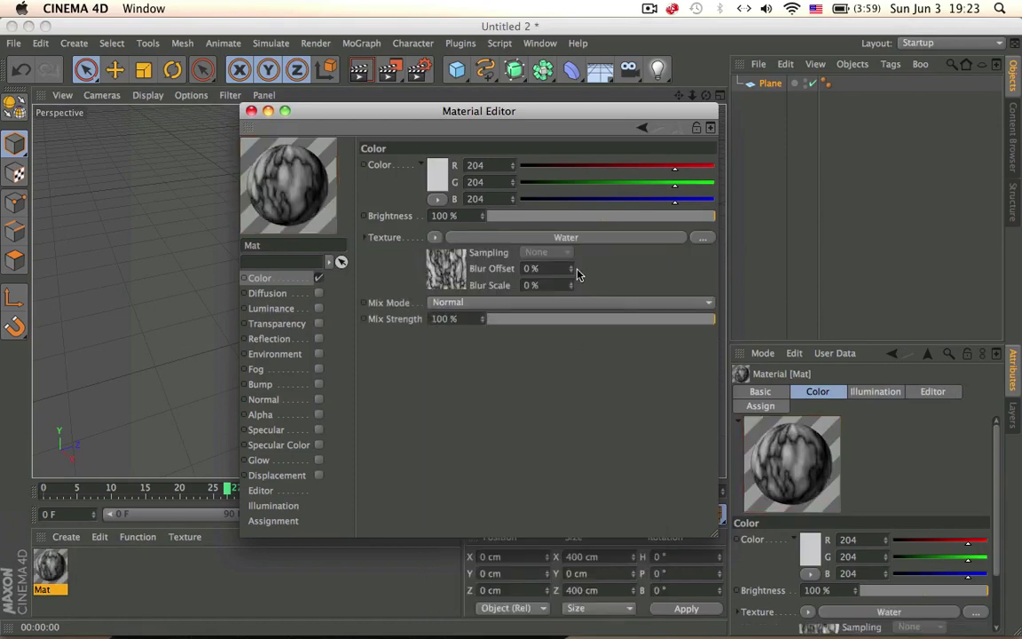
Set the Water shader's U Frequency to 0.29 and V Frequency to 0.3, and show the material preview on a plane
left_click(459, 270)
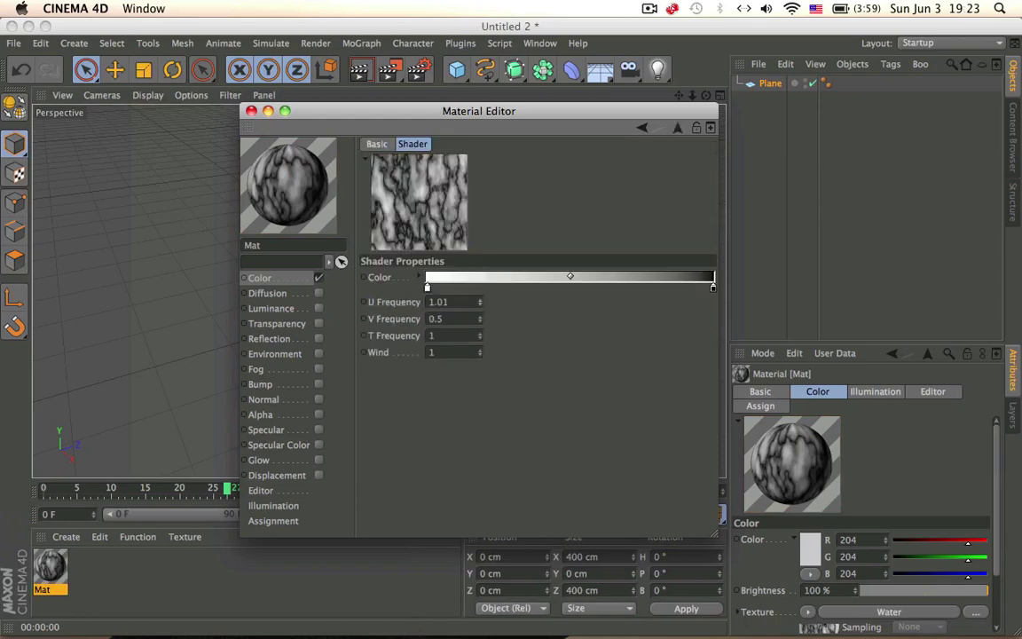
left_click_drag(479, 302, 481, 327)
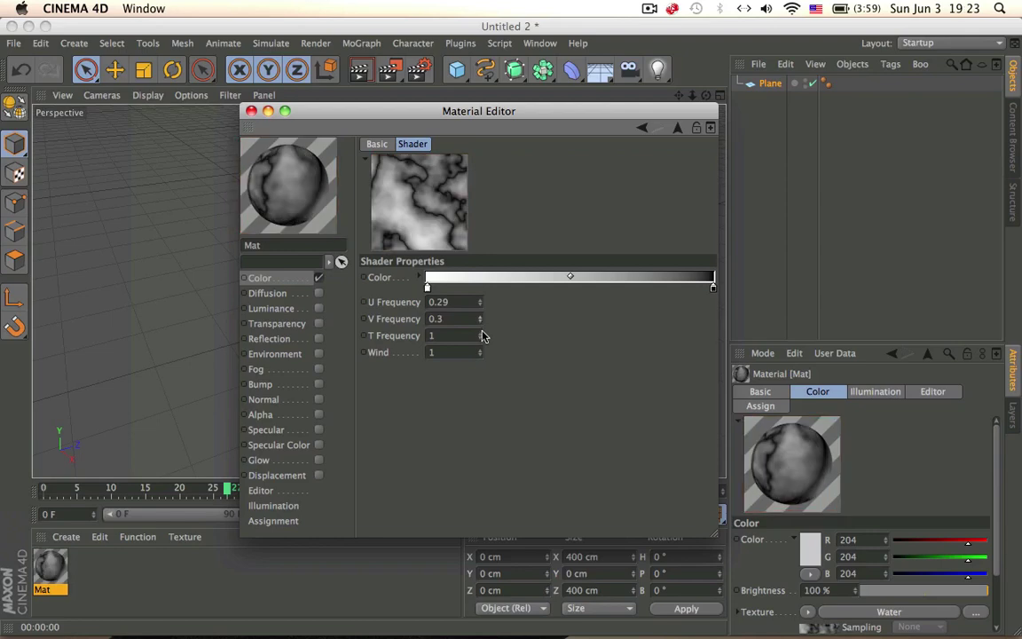
right_click(285, 210)
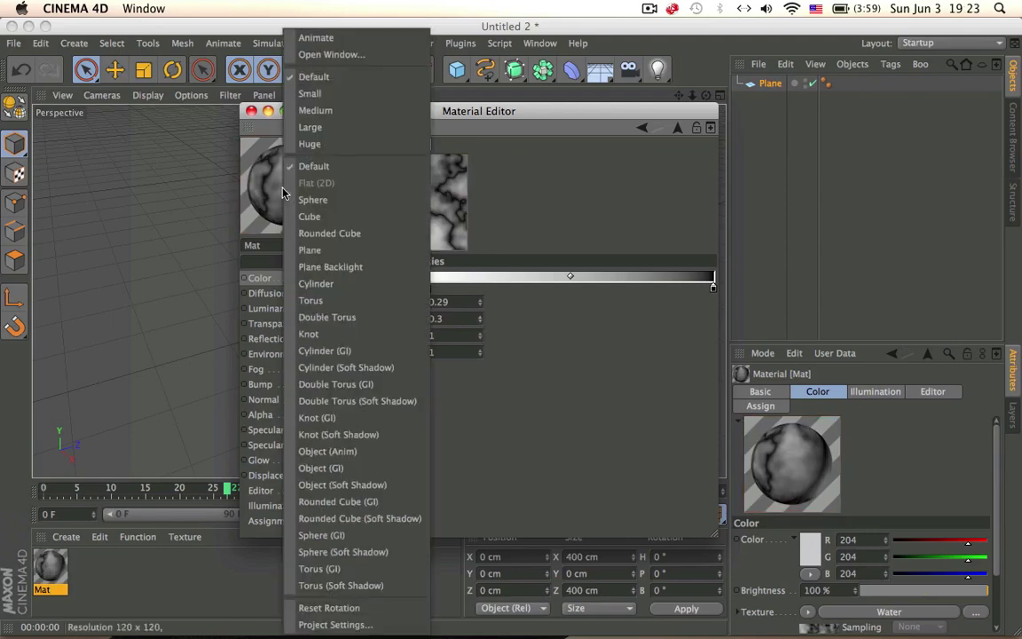
left_click(324, 251)
Wrap the Color channel's Water texture in the Pixel effect
left_click(315, 278)
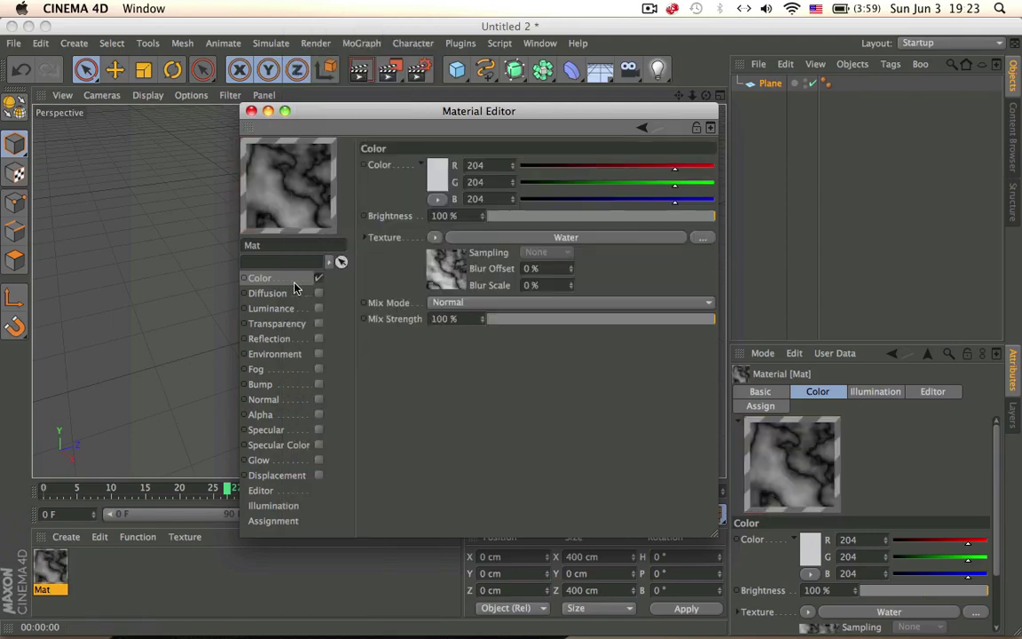
left_click(421, 234)
mouse_move(470, 541)
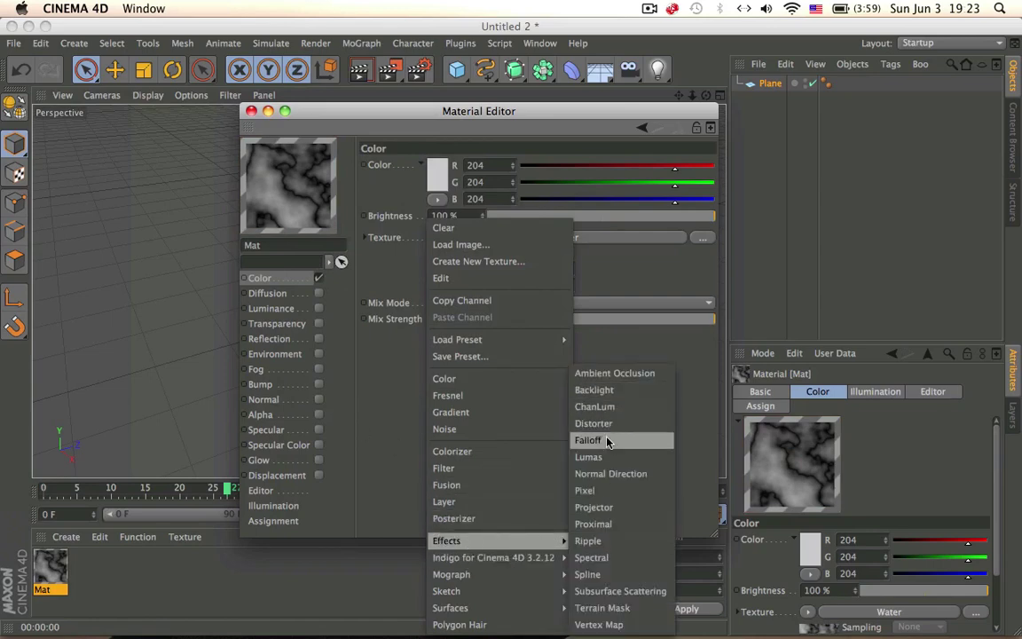
left_click(597, 493)
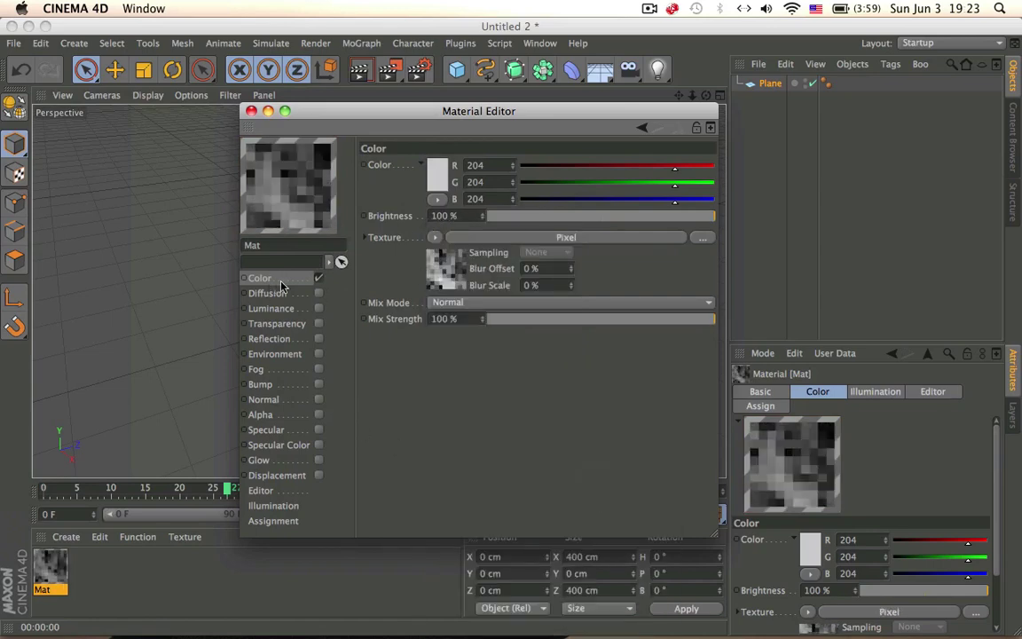
Set the Pixel effect's Tiles U and Tiles V to 16
left_click(446, 238)
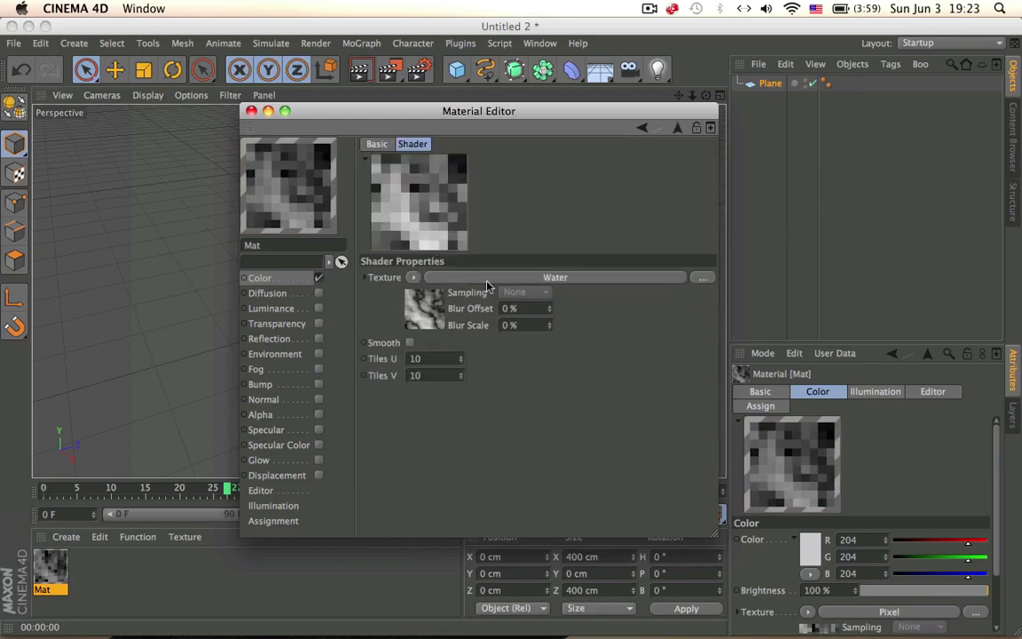
left_click(453, 356)
type("16")
key("Tab")
type("156")
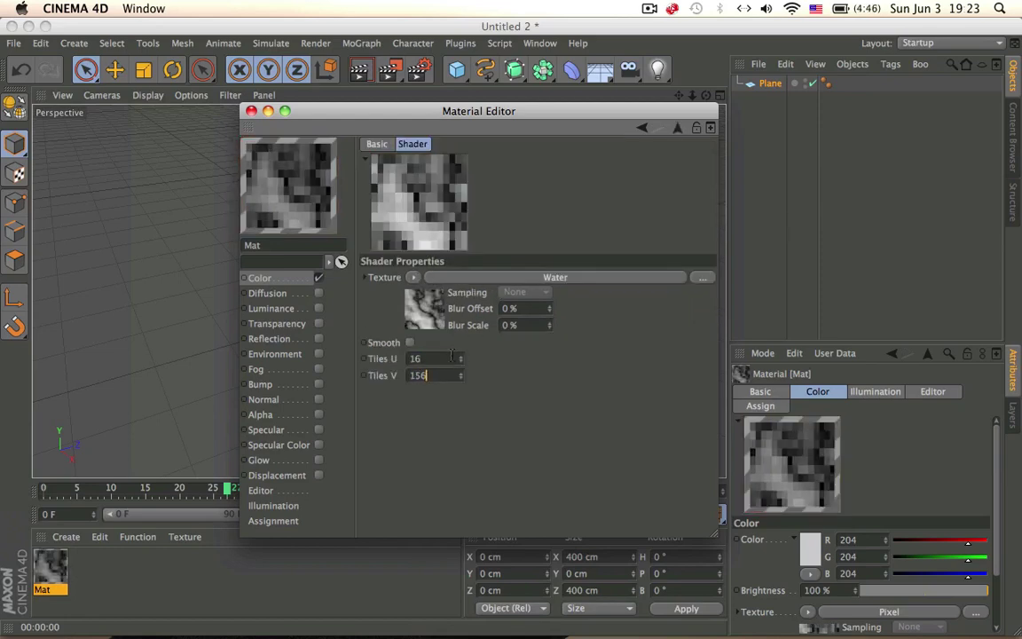
key("Return")
Add a knot near the middle of the Water shader's color gradient and make it light blue
left_click(434, 306)
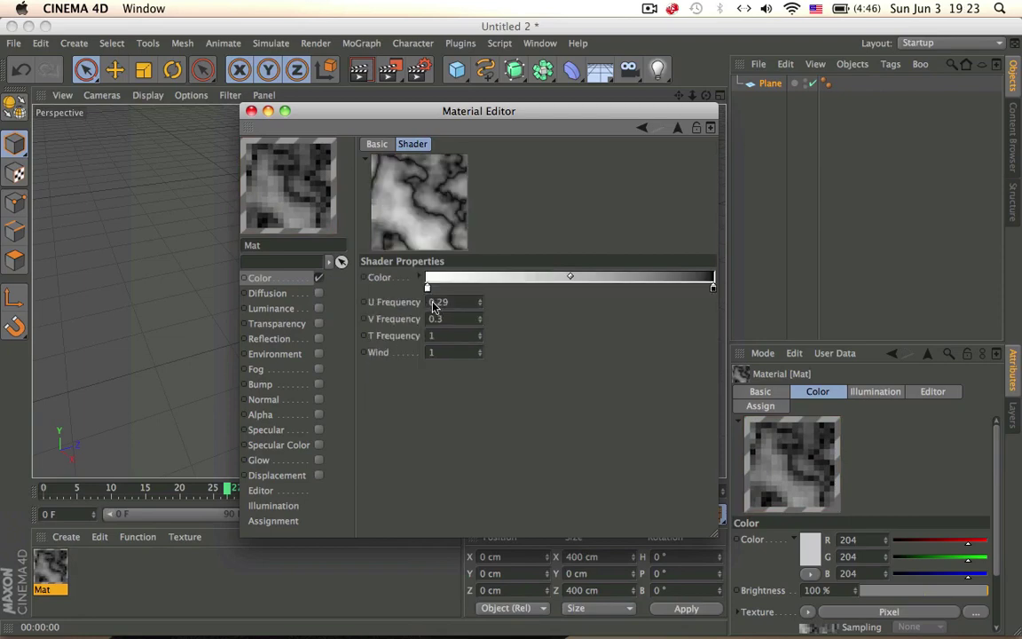
left_click(576, 289)
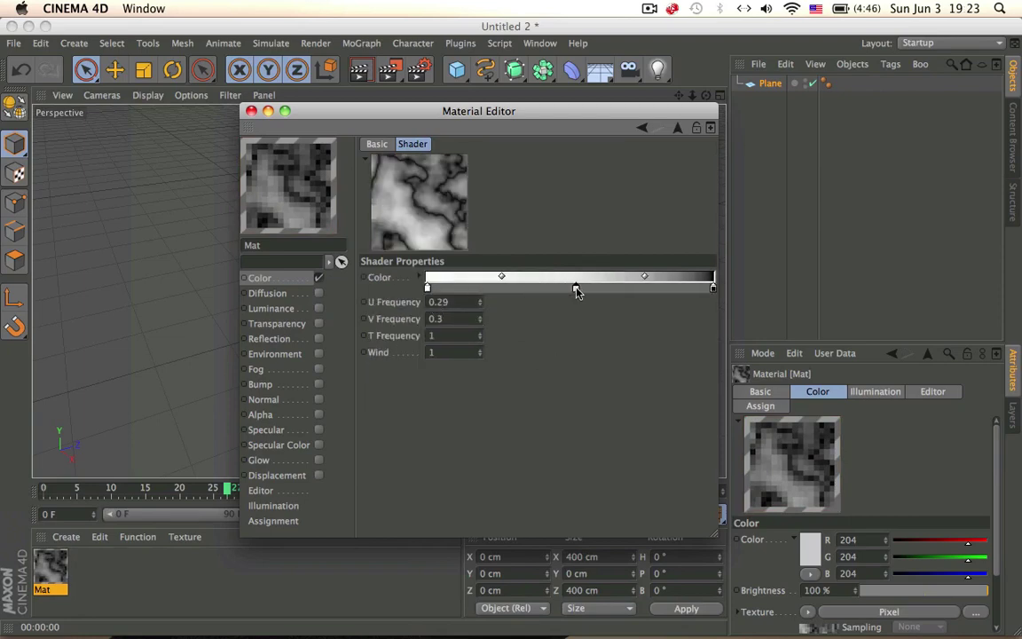
double_click(577, 289)
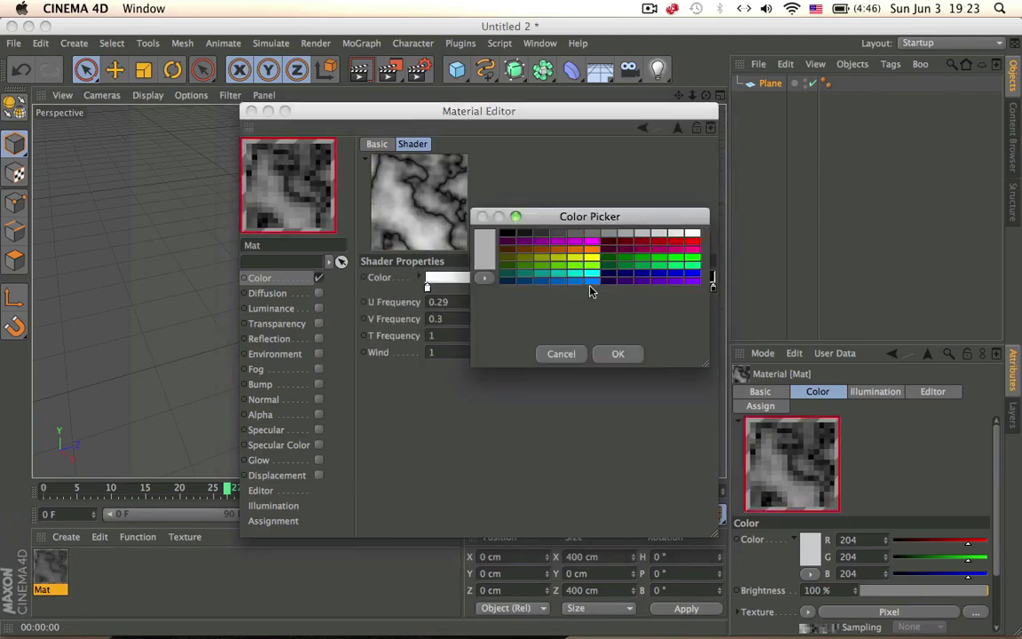
left_click(592, 278)
left_click(616, 355)
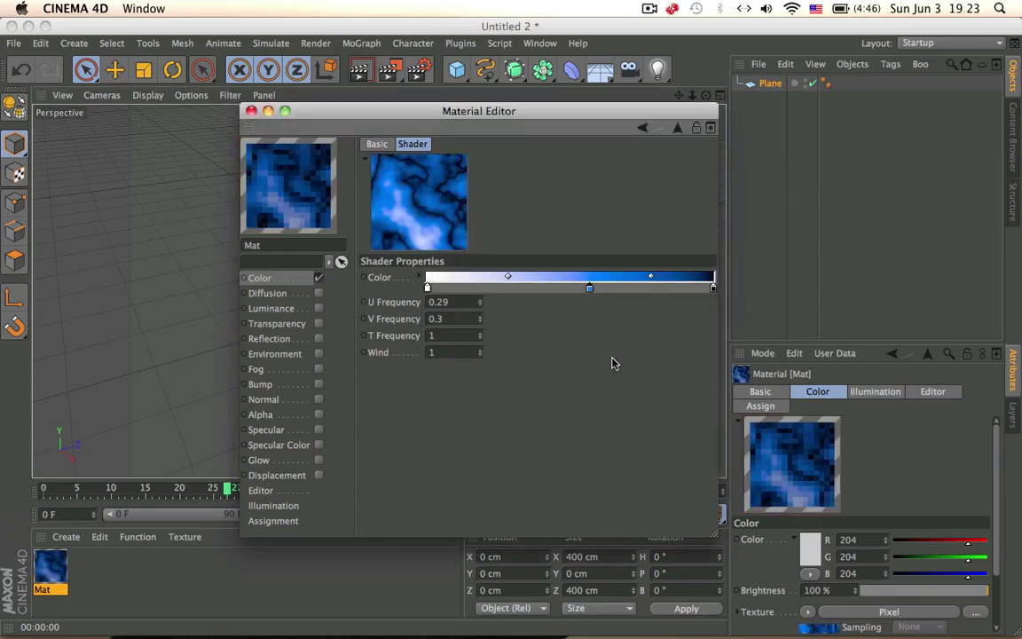
Add a medium blue knot on the gradient's light side and a pure blue knot on its dark side, and adjust the knots' spacing
double_click(540, 290)
left_click(541, 285)
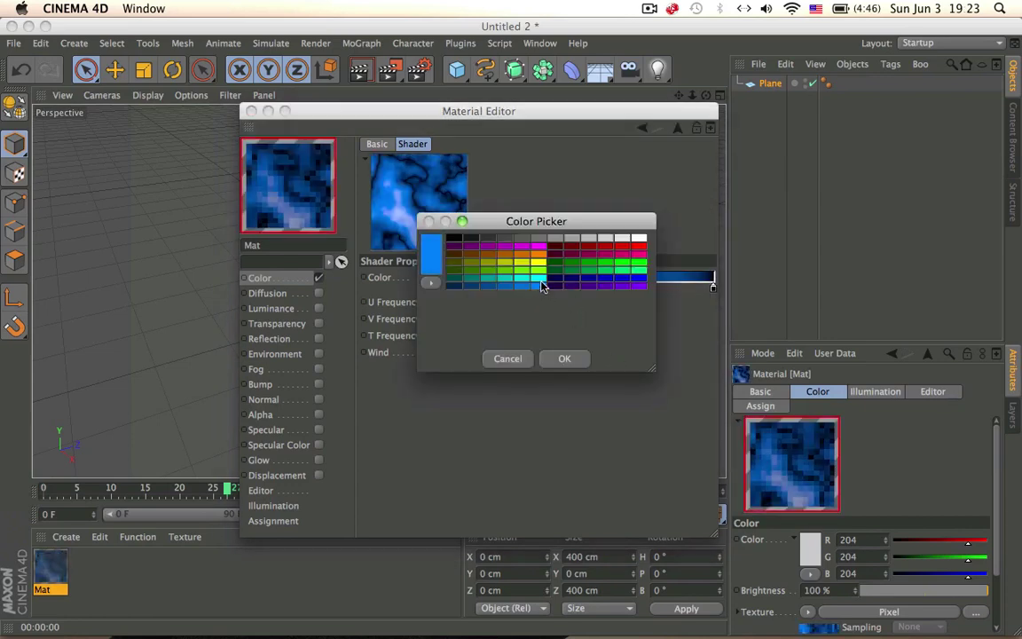
left_click(565, 359)
double_click(639, 288)
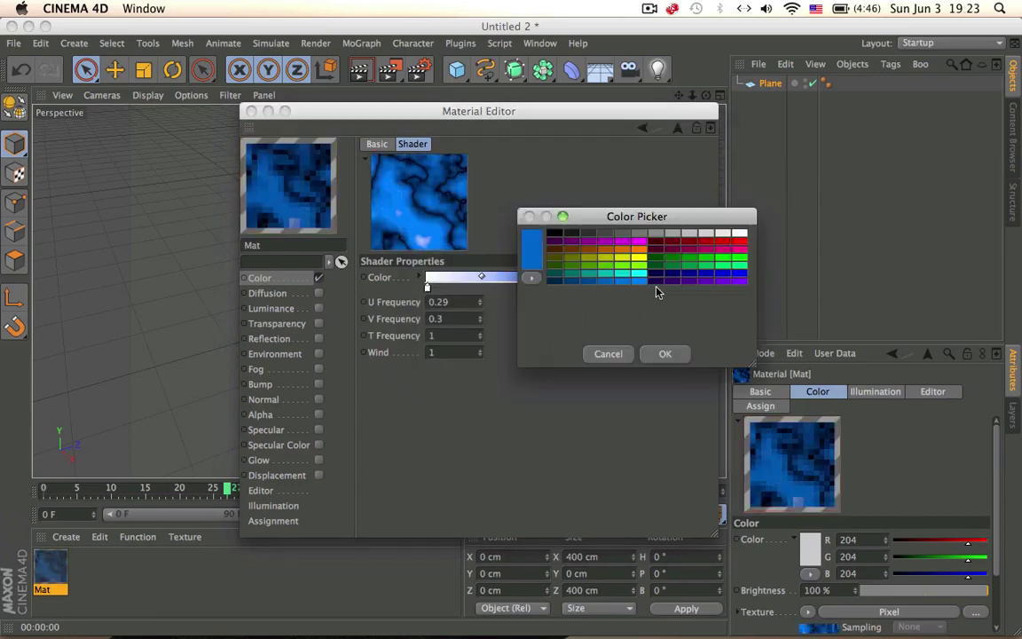
left_click(741, 275)
left_click(661, 354)
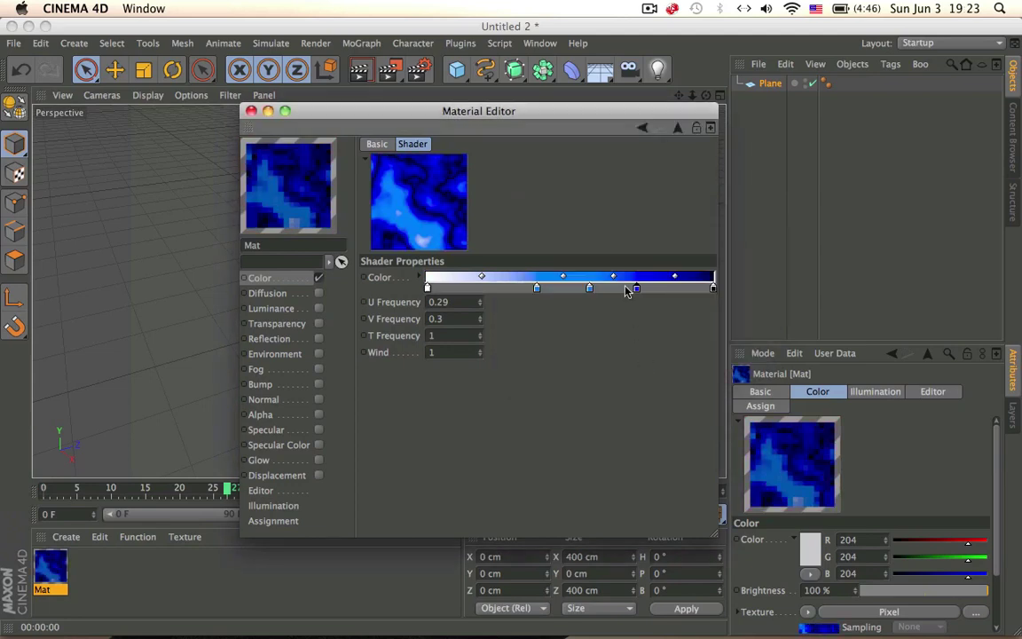
left_click_drag(637, 289, 584, 294)
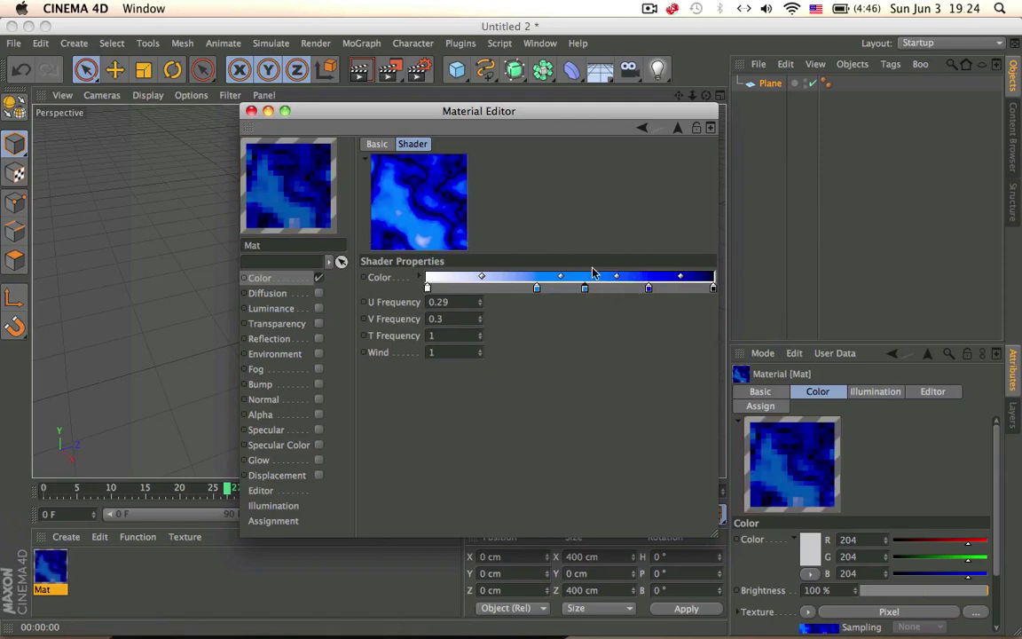
Try a different color for the pure blue knot of the Water gradient
double_click(650, 289)
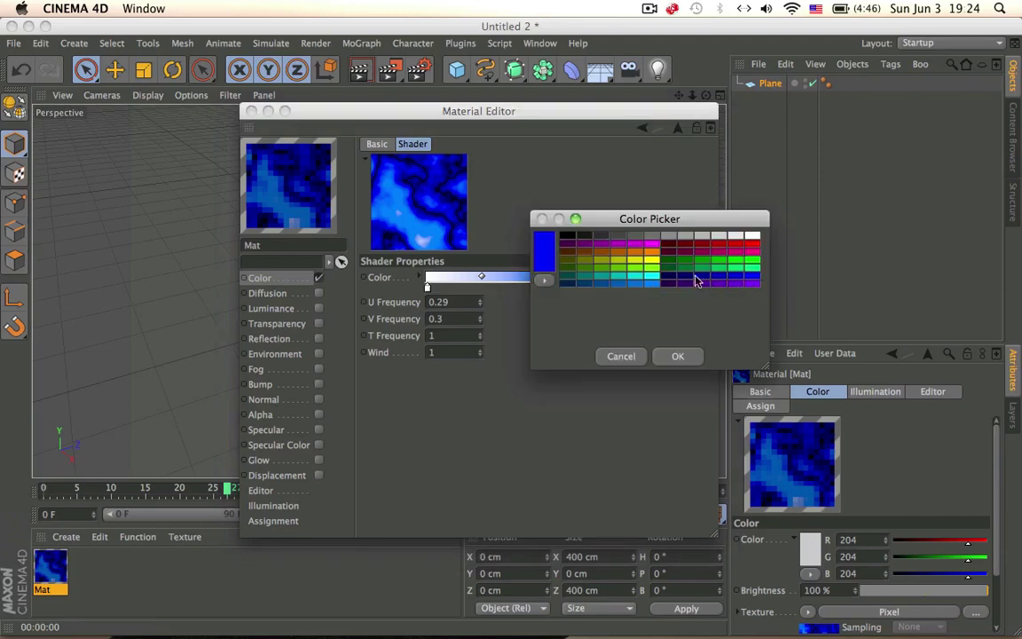
left_click(650, 280)
left_click(677, 356)
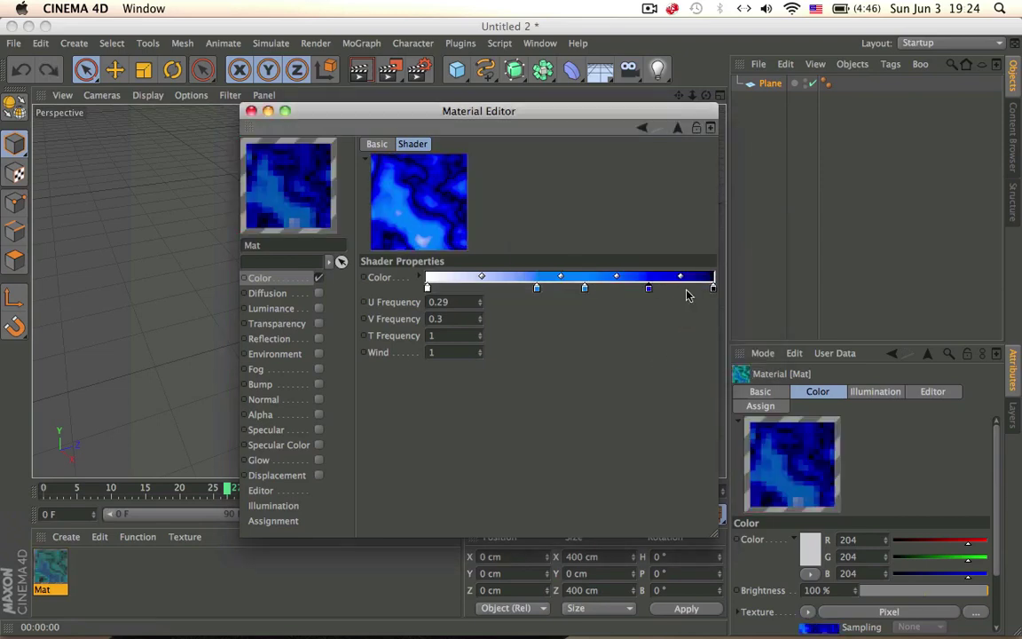
Close the Material Editor and apply the blue pixelated water material to the plane
left_click(278, 283)
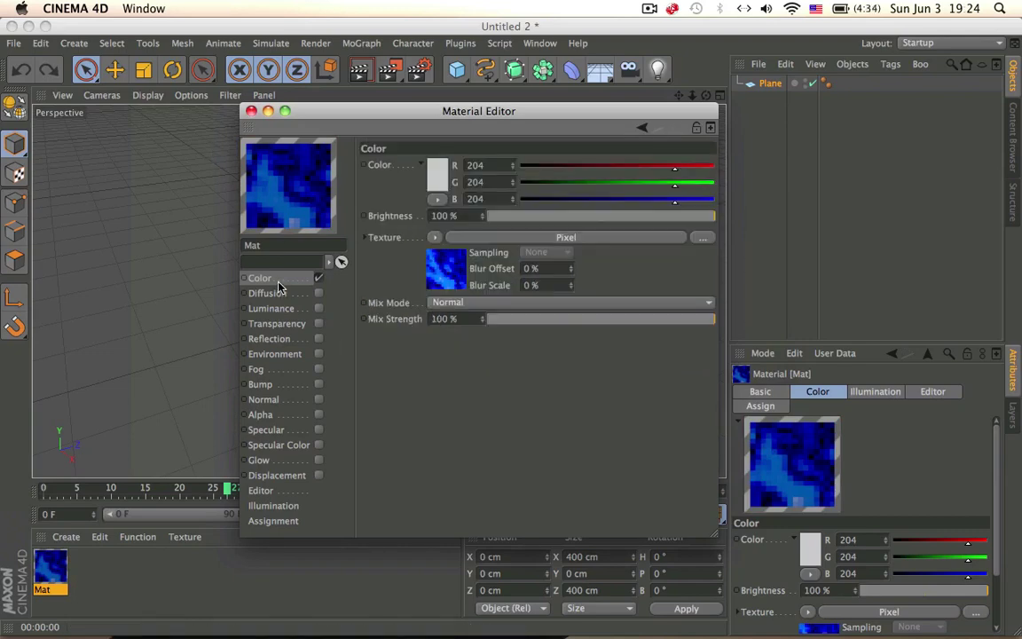
left_click(250, 111)
left_click_drag(46, 581, 441, 454)
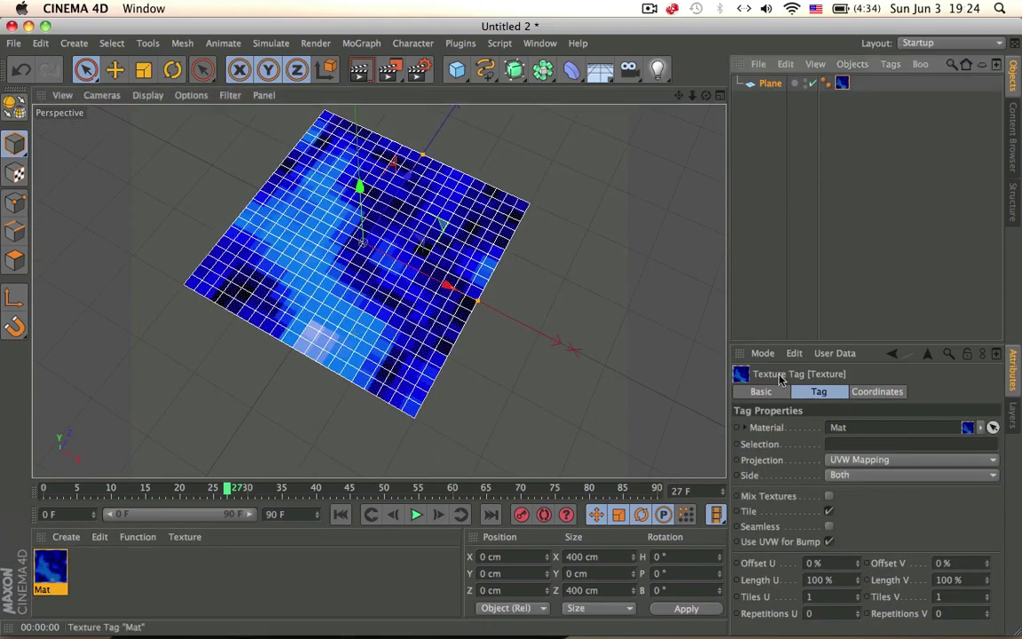
Set the plane's texture tag to Cubic projection with Tiles U 2 and Tiles V 2
left_click(895, 459)
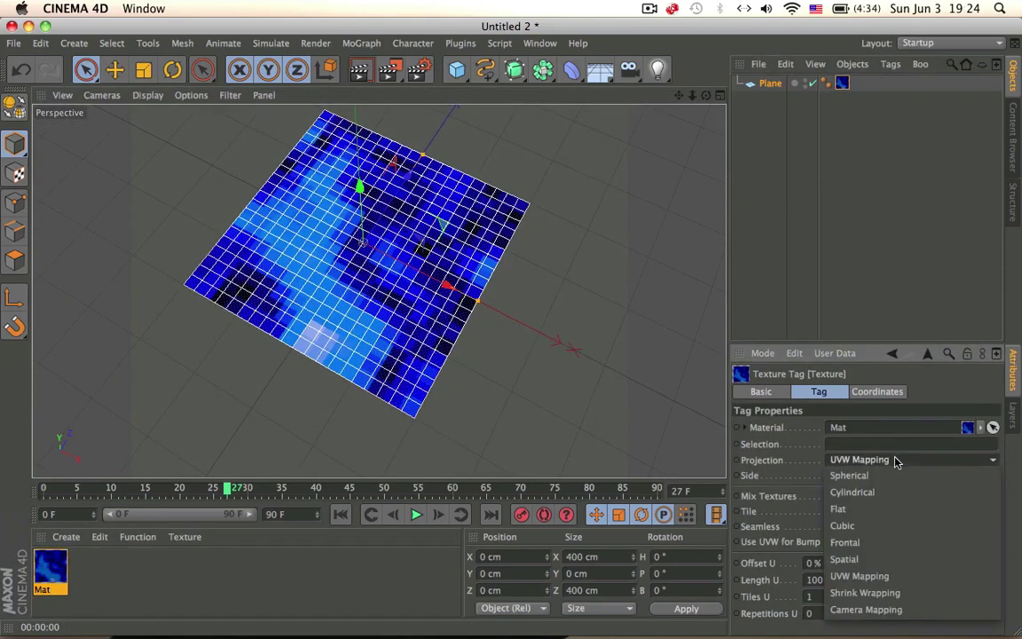
left_click(859, 524)
double_click(830, 597)
type("2")
key("Tab")
type("2")
key("Return")
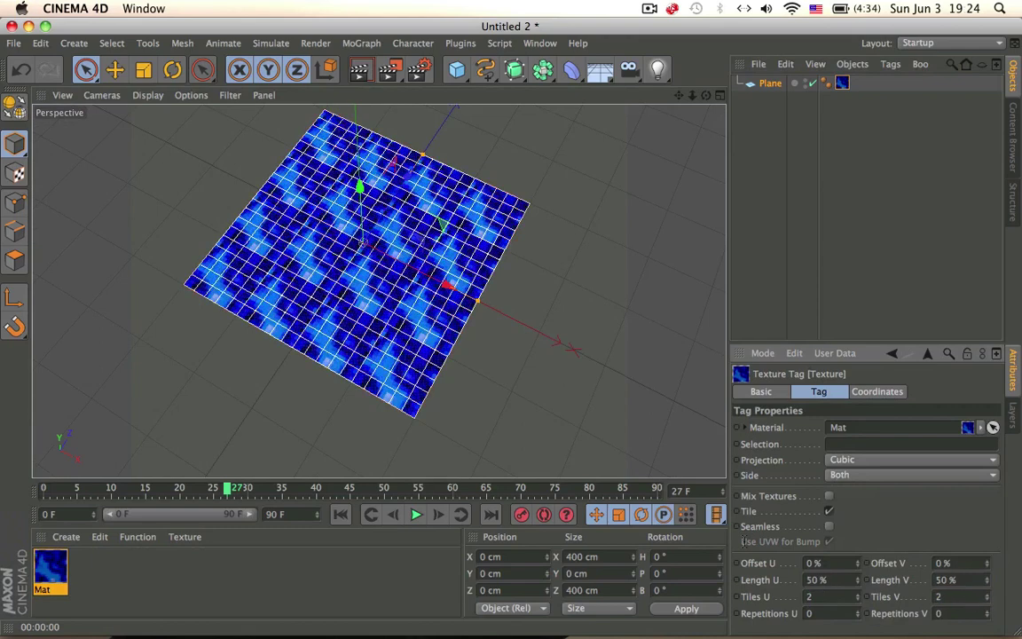
Deselect the plane, reopen the water material, turn on its animated preview and close the editor
left_click_drag(321, 271, 289, 212, "alt")
left_click(481, 135)
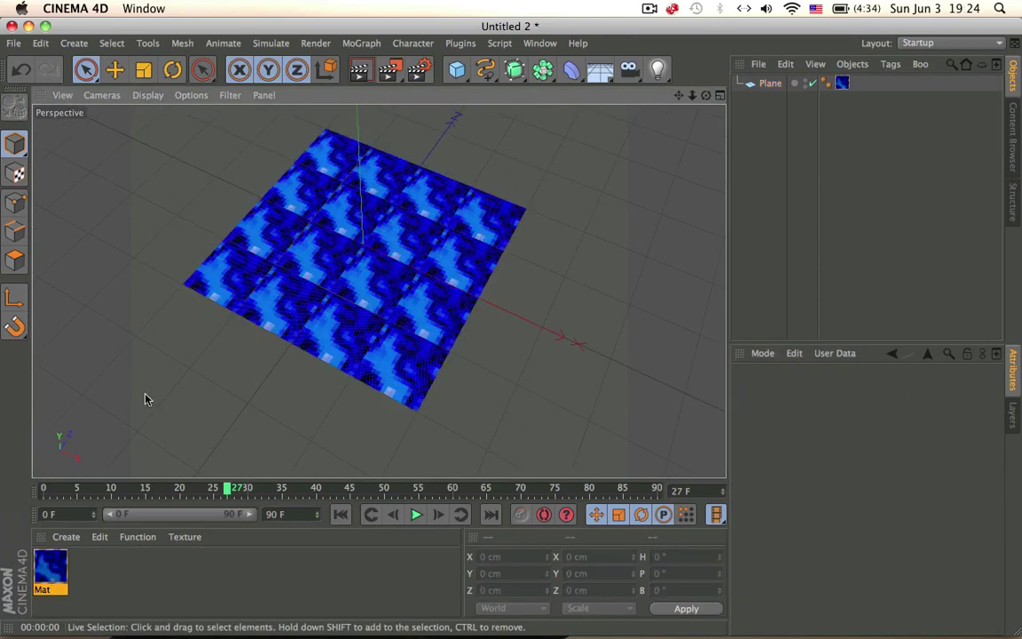
double_click(51, 571)
right_click(267, 178)
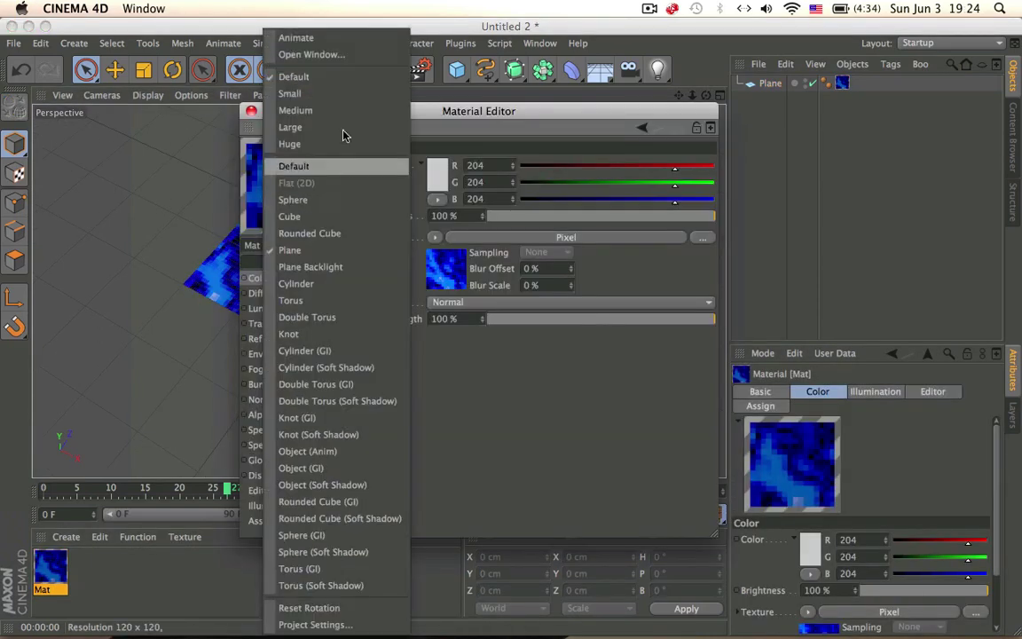
left_click(340, 38)
left_click(252, 111)
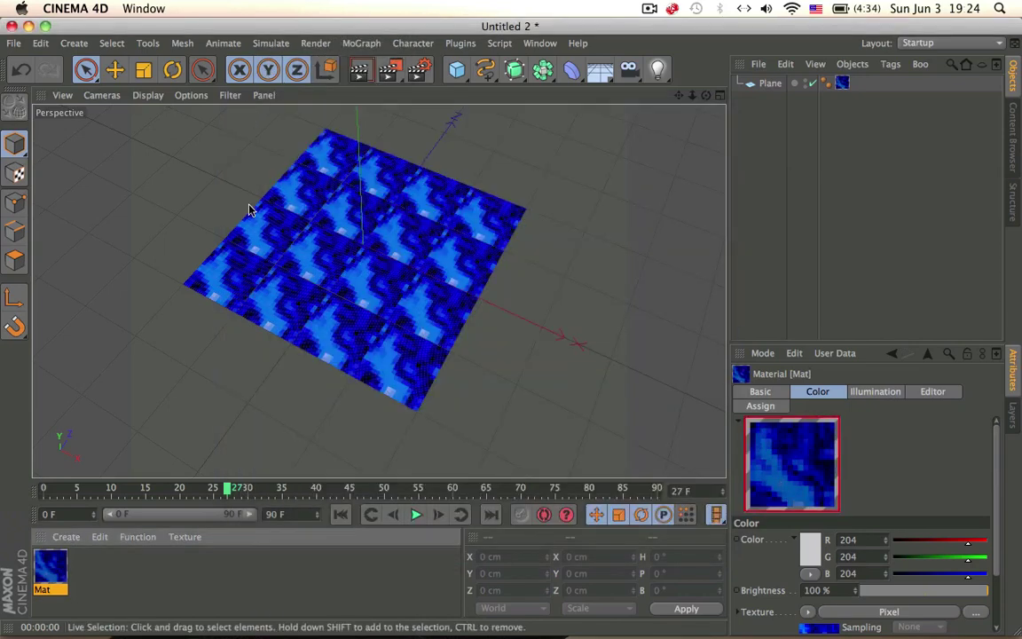
Show an interactive render region over the textured plane in the perspective view
scroll(250, 205, "up", 4)
middle_click_drag(328, 406, 291, 406, "alt")
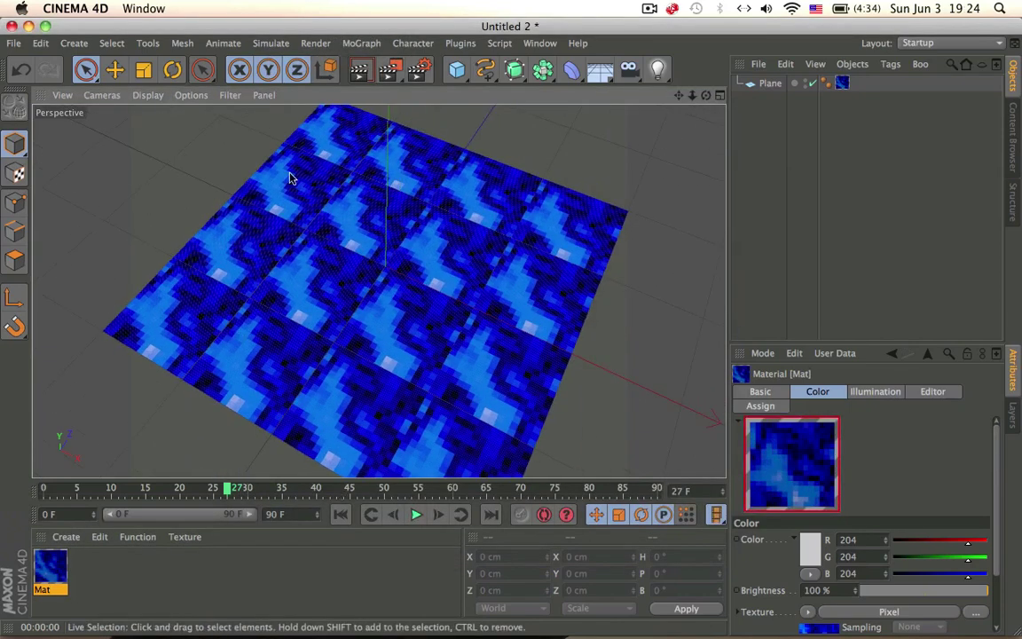
left_click_drag(388, 69, 528, 283)
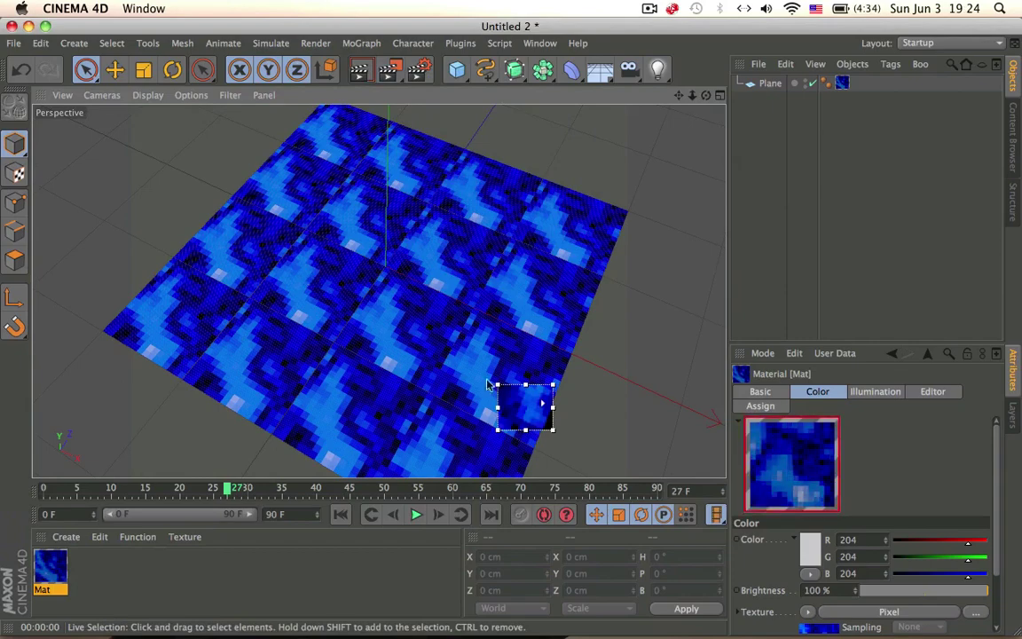
Enlarge the interactive render region to cover most of the plane and inspect the rendered water texture
left_click_drag(496, 385, 100, 163)
left_click(443, 367)
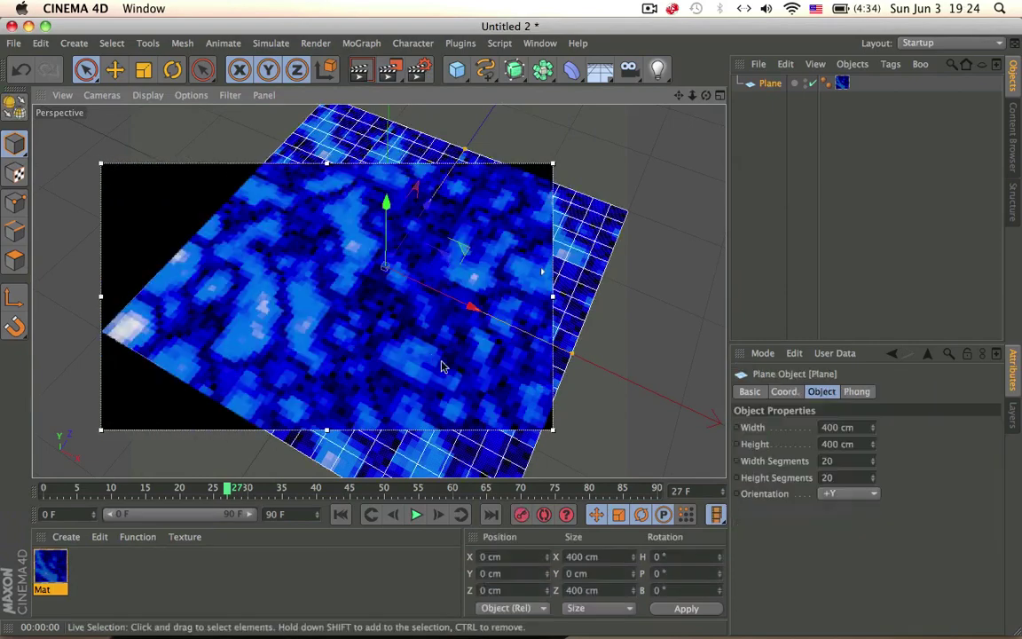
left_click(670, 291)
middle_click_drag(569, 263, 548, 241, "alt")
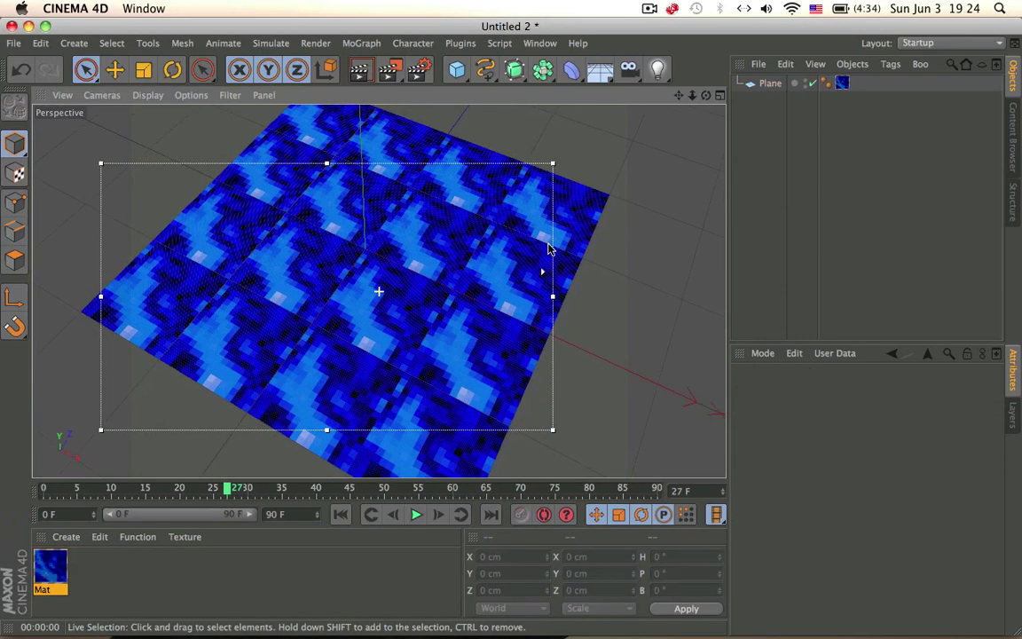
middle_click_drag(391, 324, 536, 361, "alt")
left_click_drag(536, 364, 352, 362, "alt")
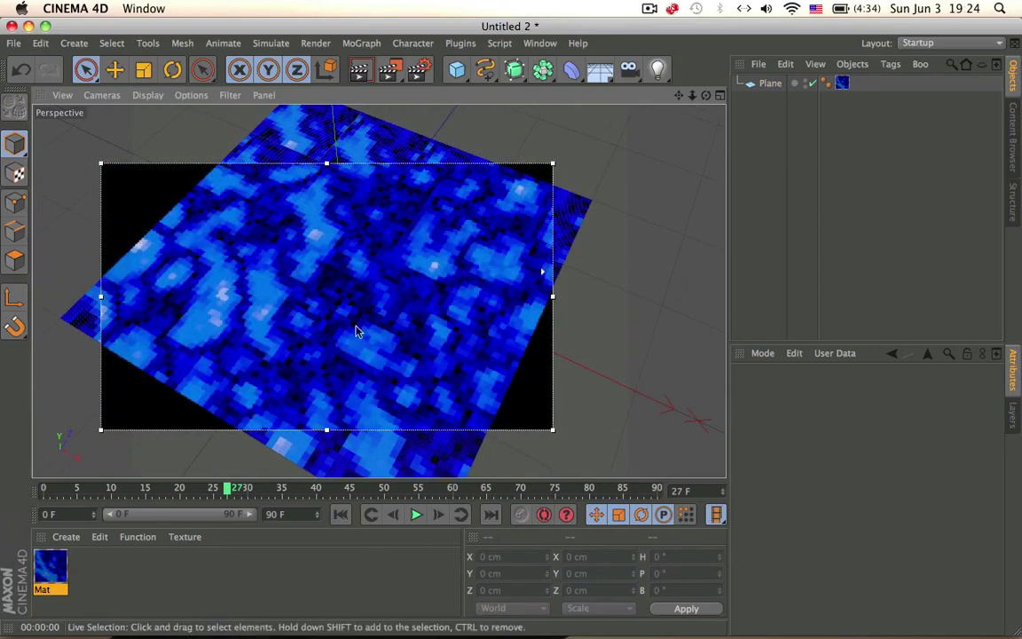
Advance the animation frame by frame to frame 79 to examine the water movement in the render region
left_click(434, 518)
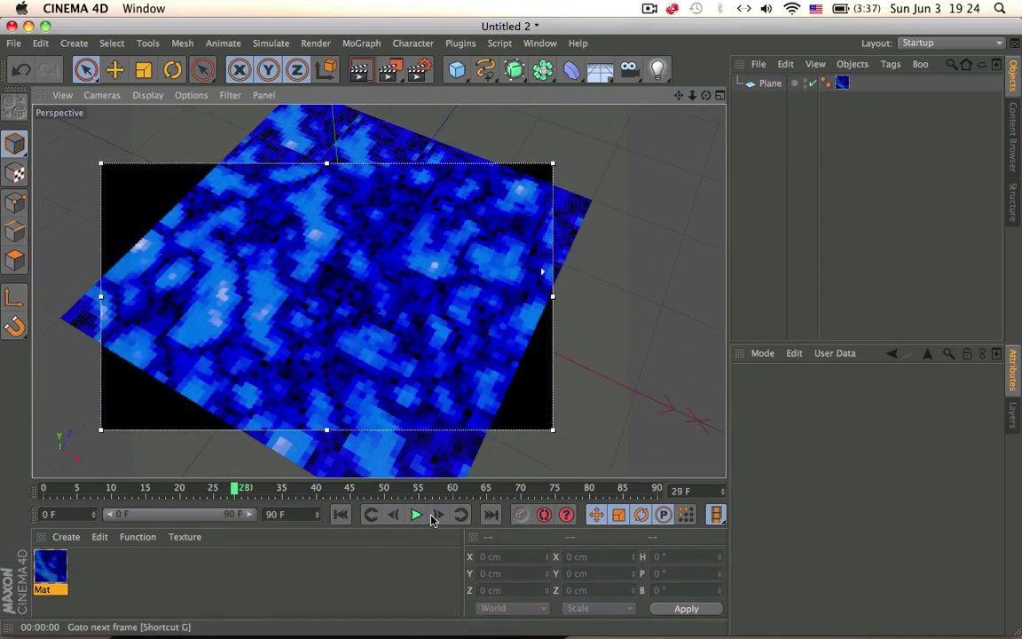
left_click(431, 519)
left_click(431, 519)
left_click(431, 519)
left_click(431, 519)
left_click(431, 519)
left_click(431, 519)
left_click(431, 519)
left_click(431, 519)
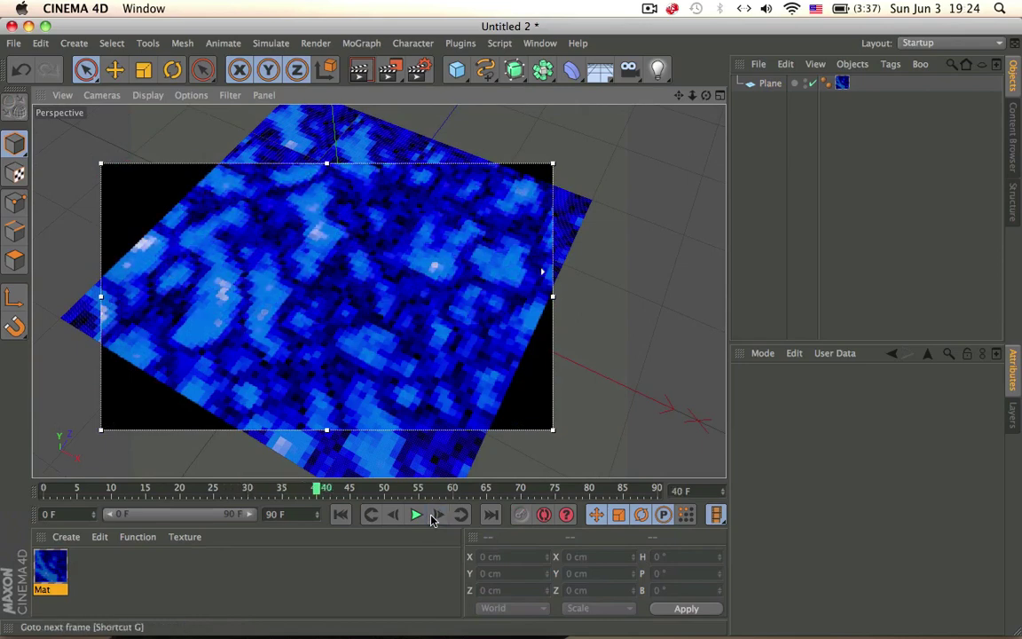
left_click_drag(434, 520, 432, 517)
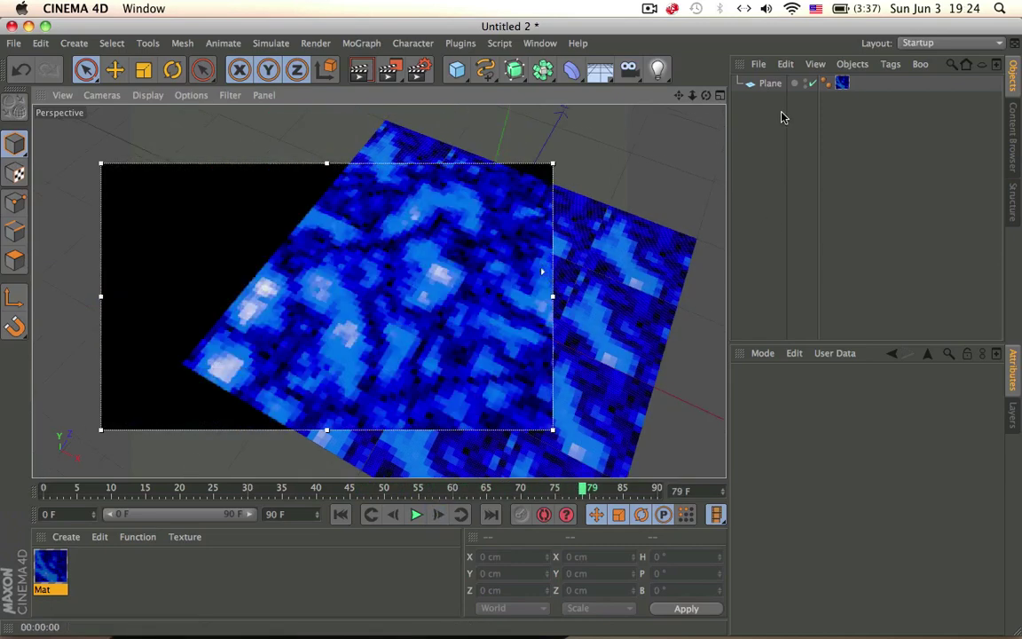
Shrink the interactive render region to the plane's near corner and turn it off
middle_click_drag(610, 224, 600, 173, "alt")
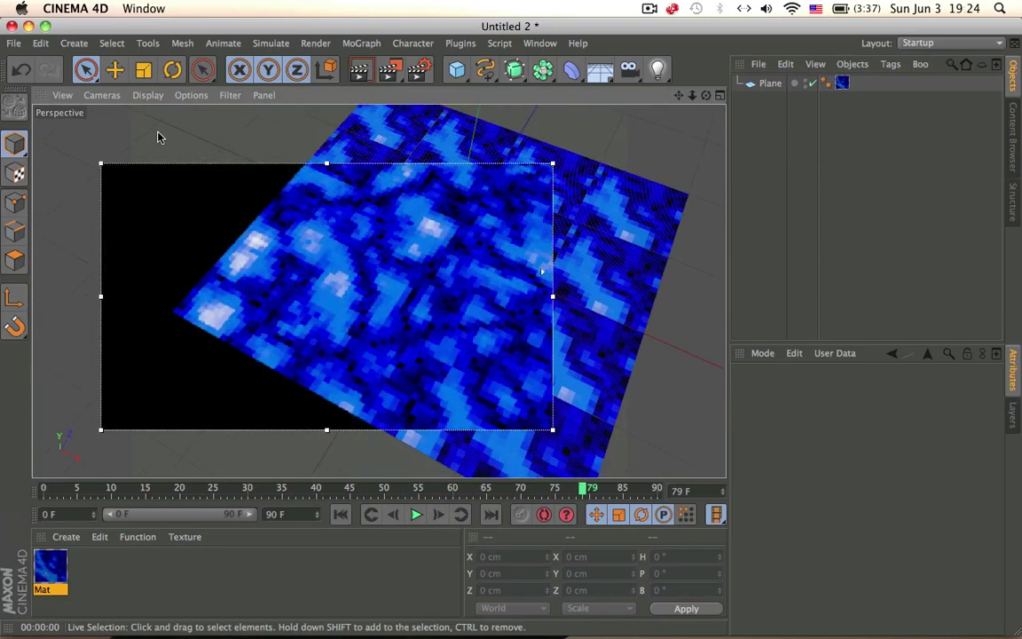
left_click_drag(101, 163, 493, 435)
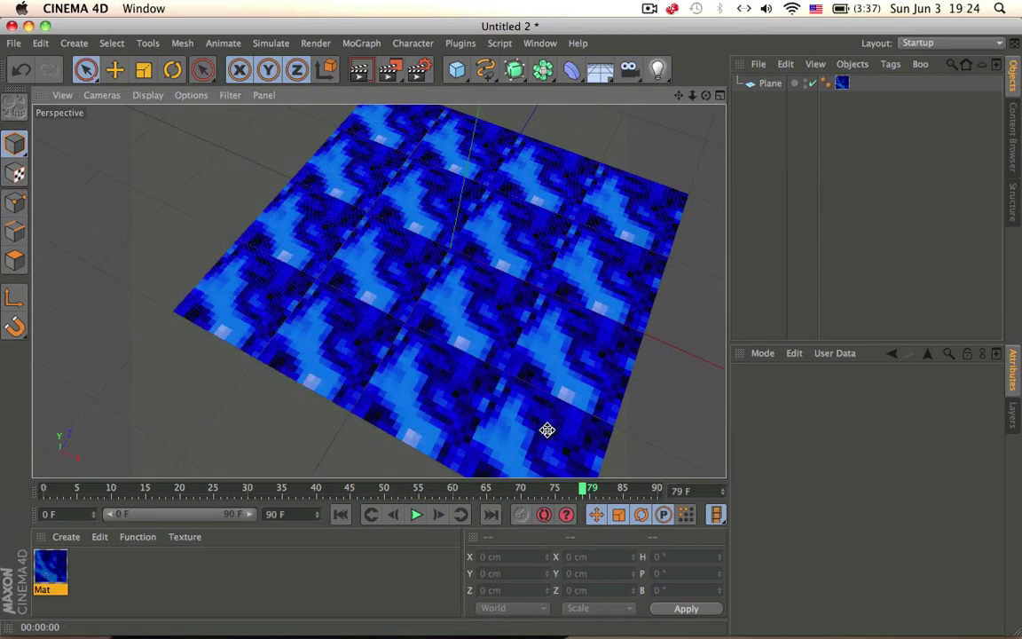
left_click_drag(666, 342, 642, 284, "alt")
middle_click_drag(588, 236, 516, 249, "alt")
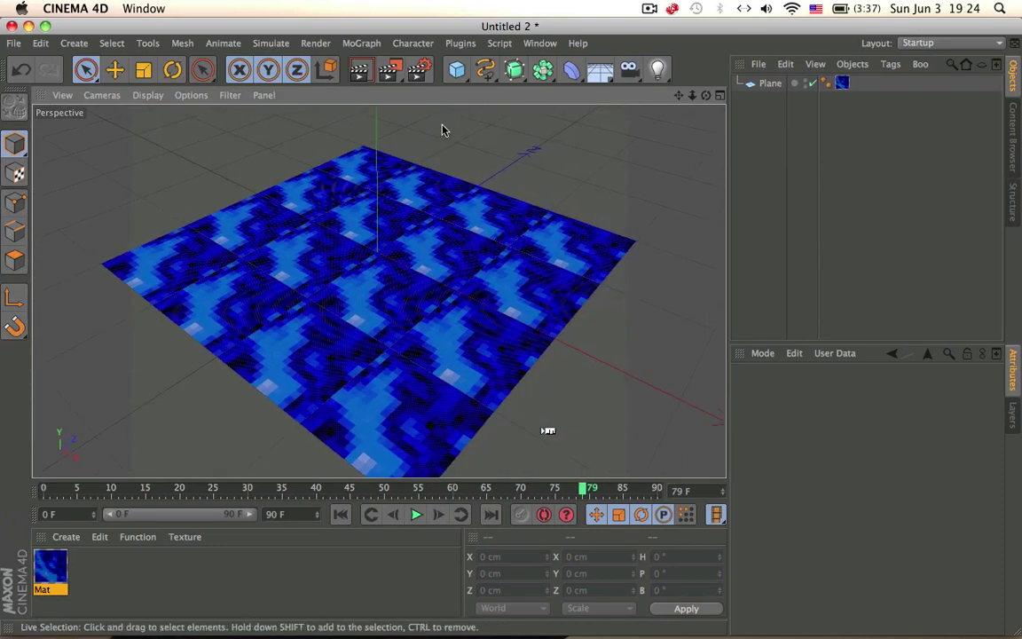
left_click_drag(390, 69, 486, 235)
Make the plane editable and add a MoGraph Random effector to the scene
left_click(771, 86)
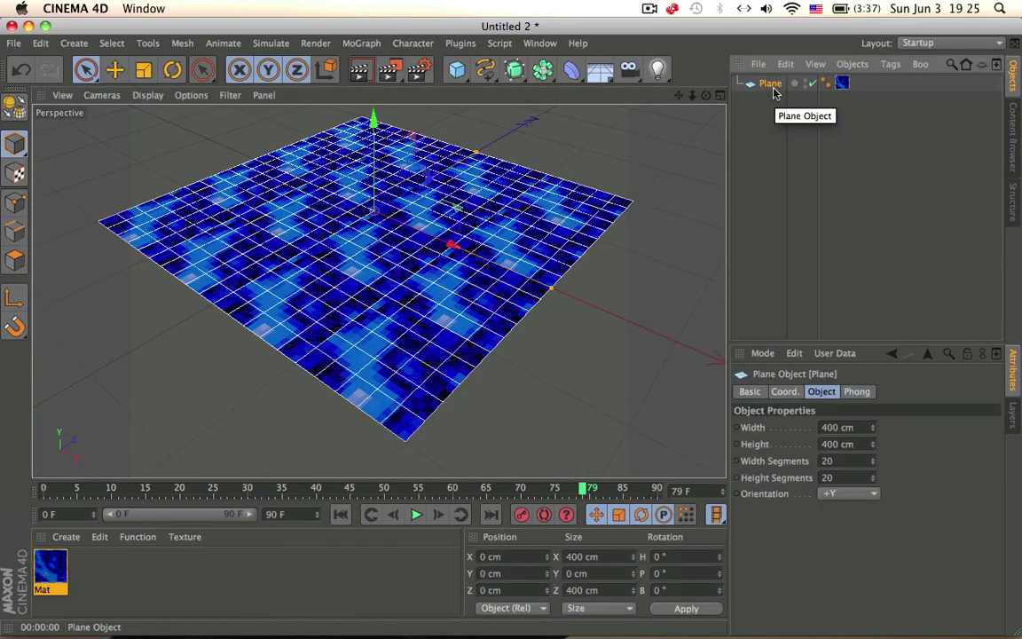
key("c")
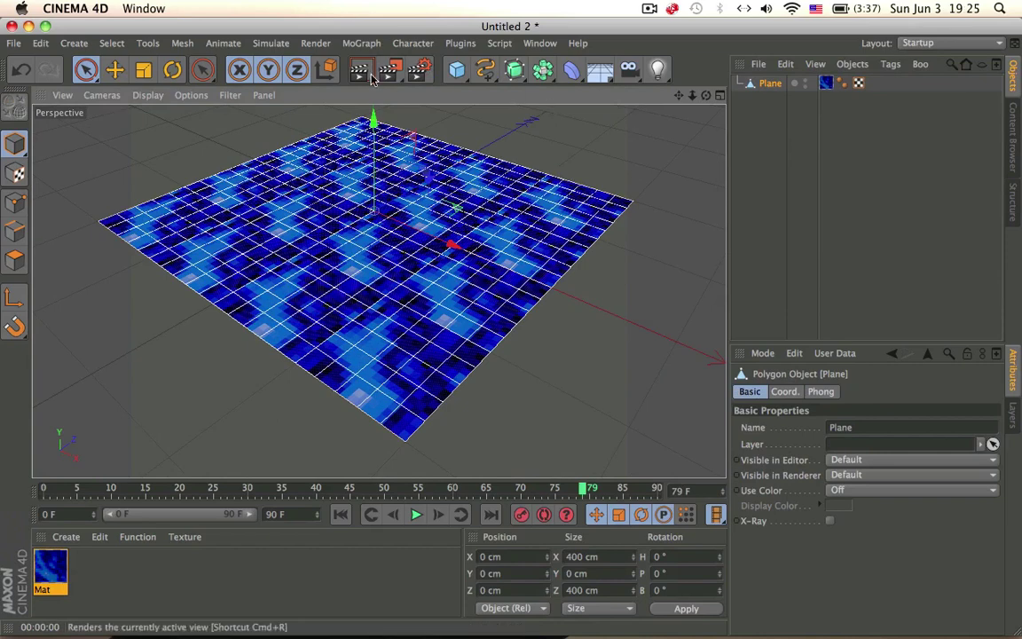
left_click(361, 43)
mouse_move(391, 68)
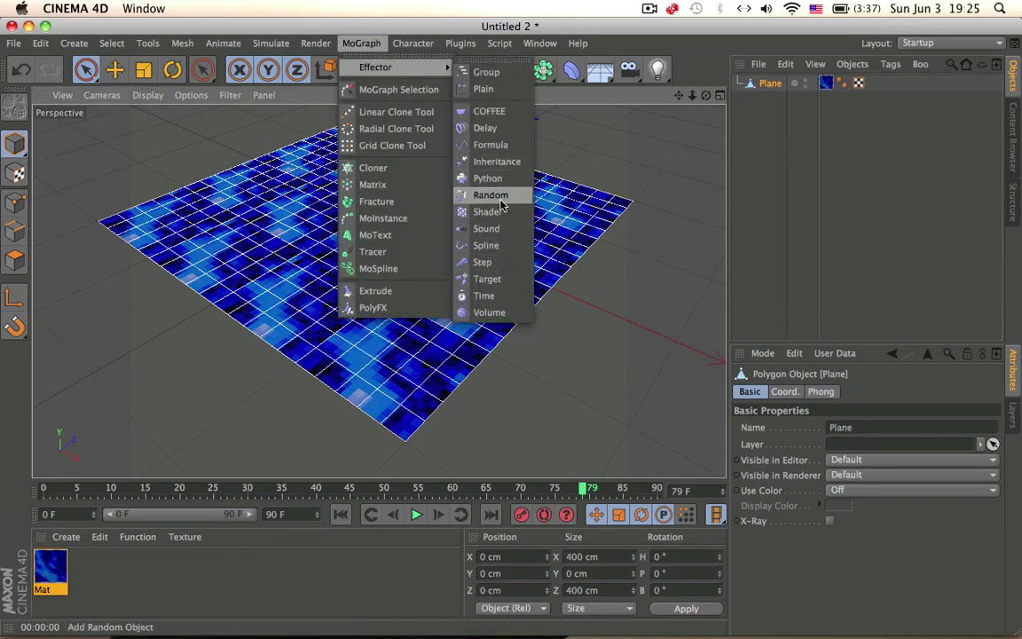
left_click(490, 195)
Group the Random effector and the plane under one null and expand the group
left_click(770, 100, "shift")
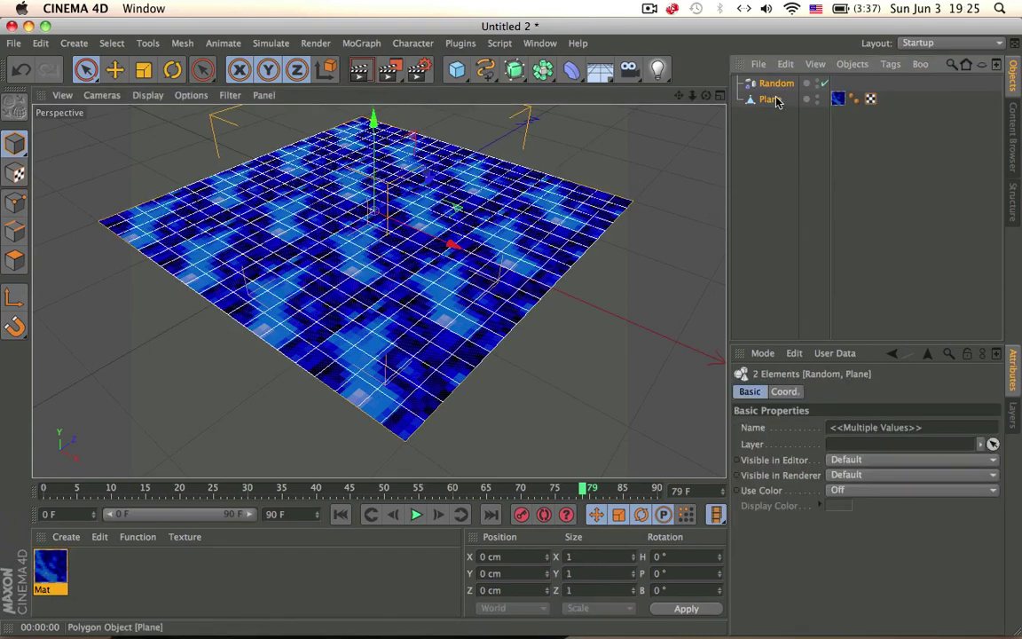
key("alt+g")
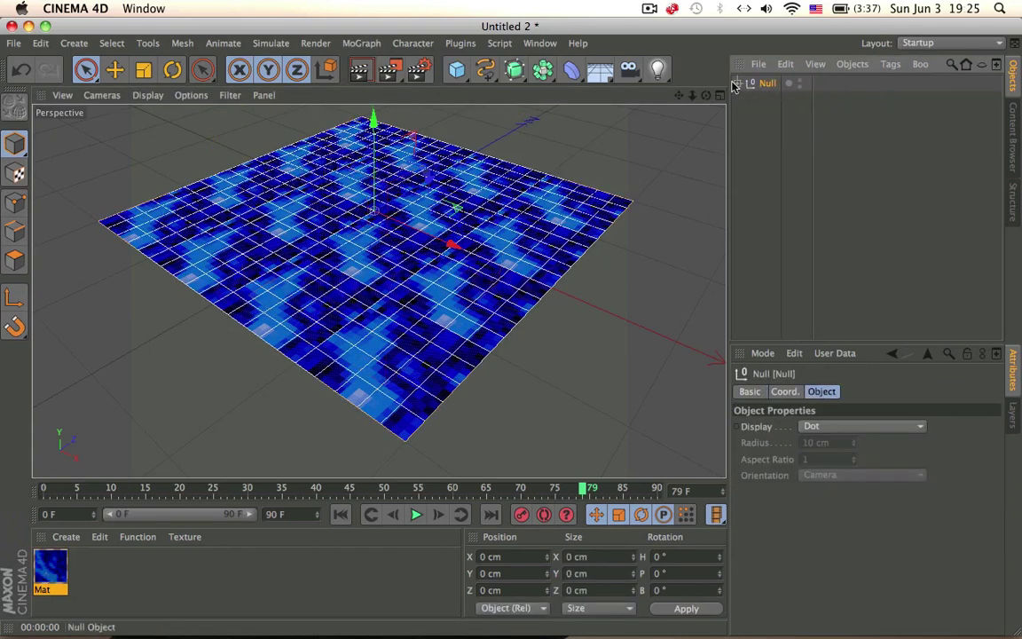
left_click(736, 84)
Set the Random effector's Deformation to Point so that it deforms the plane
left_click(784, 99)
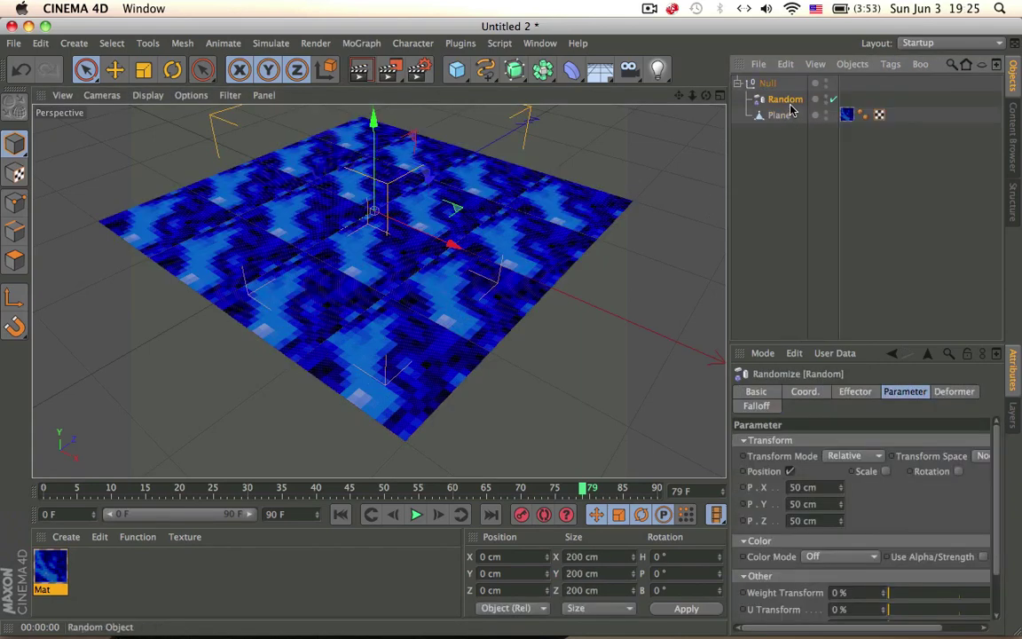
left_click(965, 394)
left_click(825, 441)
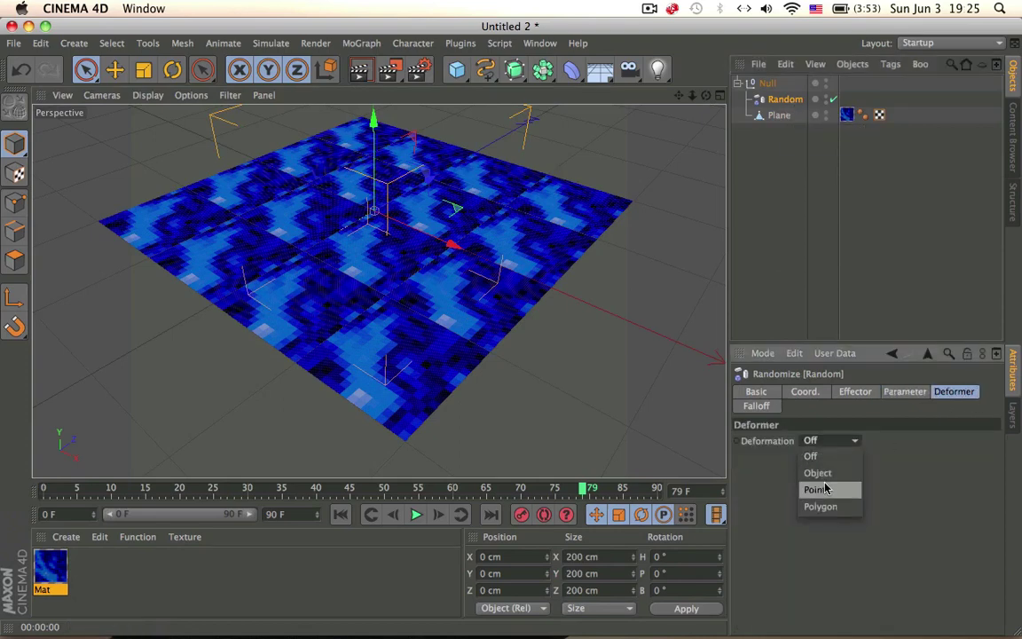
left_click(828, 487)
left_click_drag(582, 303, 588, 395, "alt")
Set the Random effector's P.X, P.Y and P.Z position values to 0 cm
left_click(903, 392)
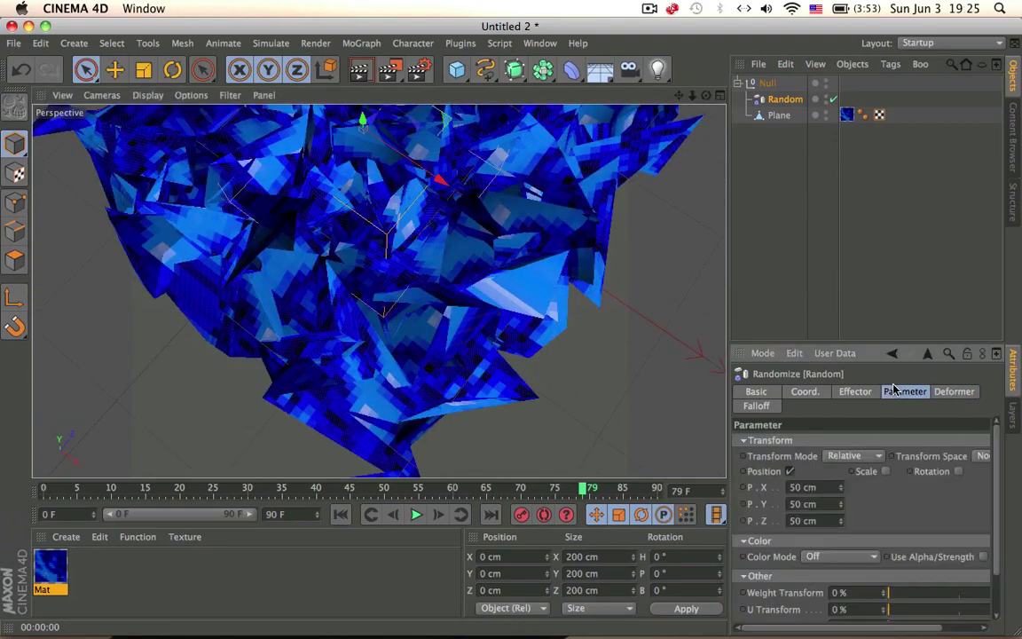
left_click(812, 491)
type("0")
key("Tab")
type("0")
key("Tab")
type("0")
key("Return")
left_click_drag(523, 264, 525, 241, "alt")
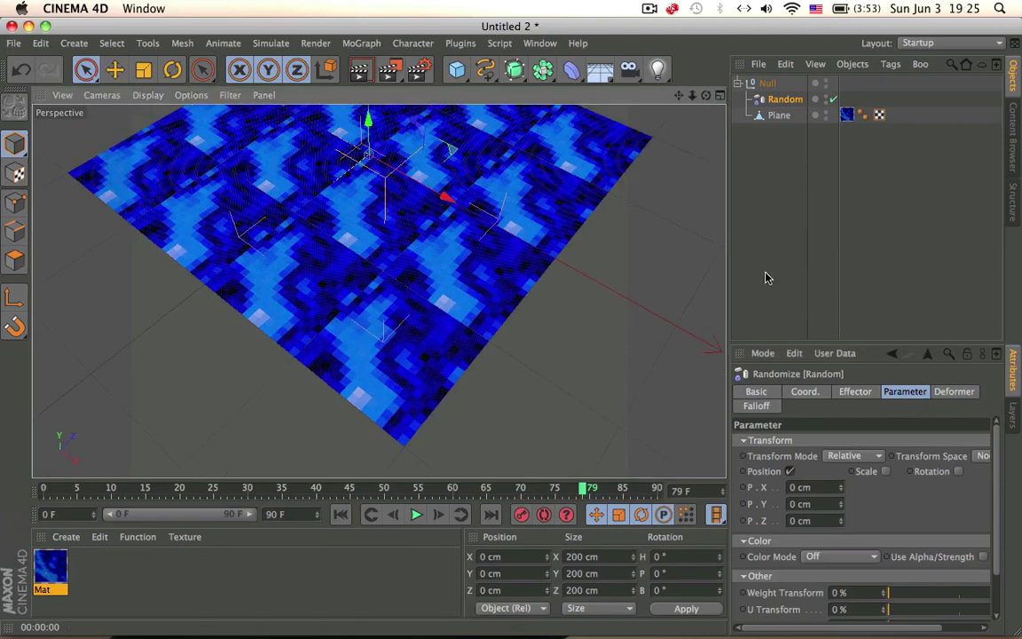
scroll(763, 566, "down", 3)
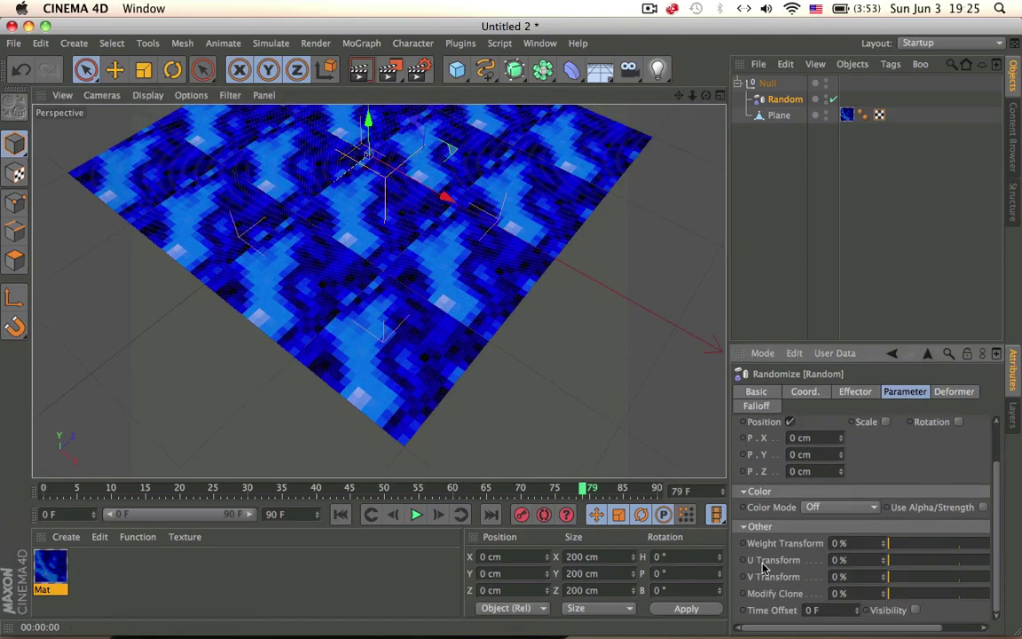
left_click(833, 493)
left_click(759, 511)
left_click(831, 527)
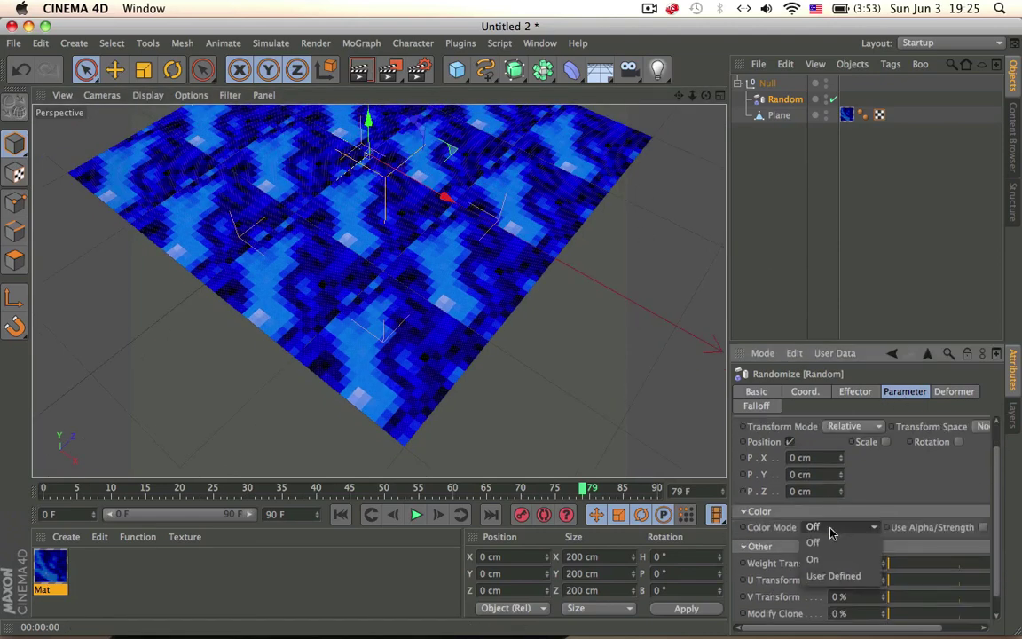
left_click(831, 533)
Set the Random effector's Random Mode to Noise
left_click(854, 391)
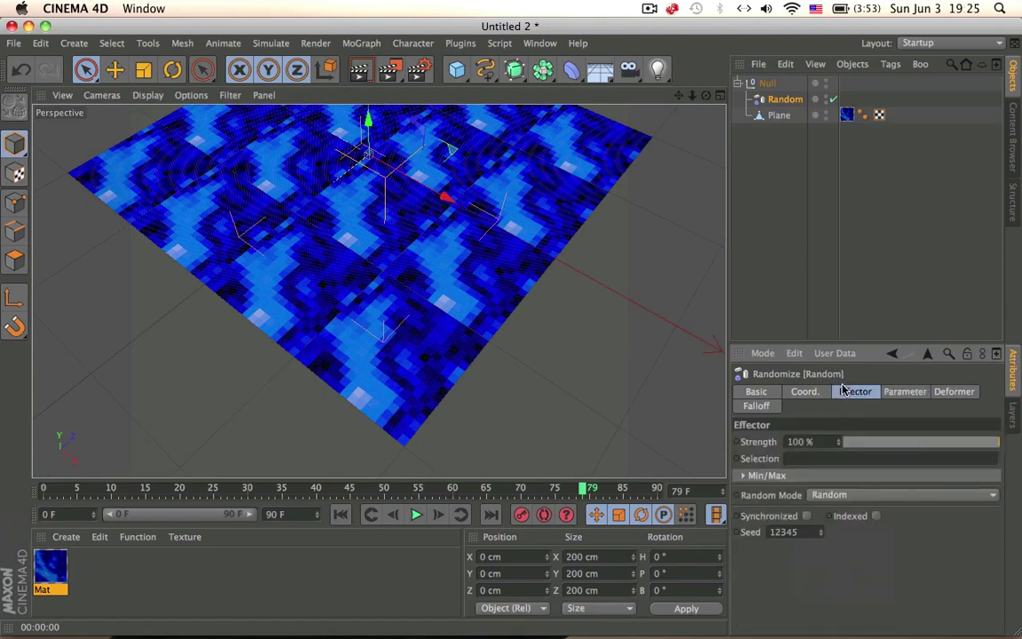
left_click(830, 495)
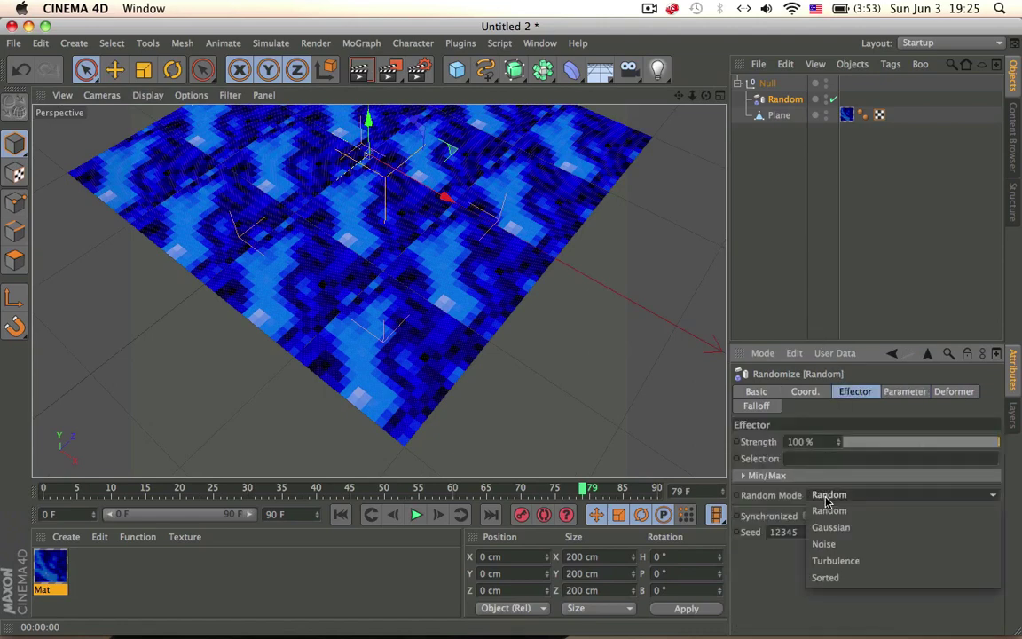
left_click(825, 543)
Try a P.Z displacement of 39 cm on the Random effector and reduce it to 4 cm
left_click(905, 391)
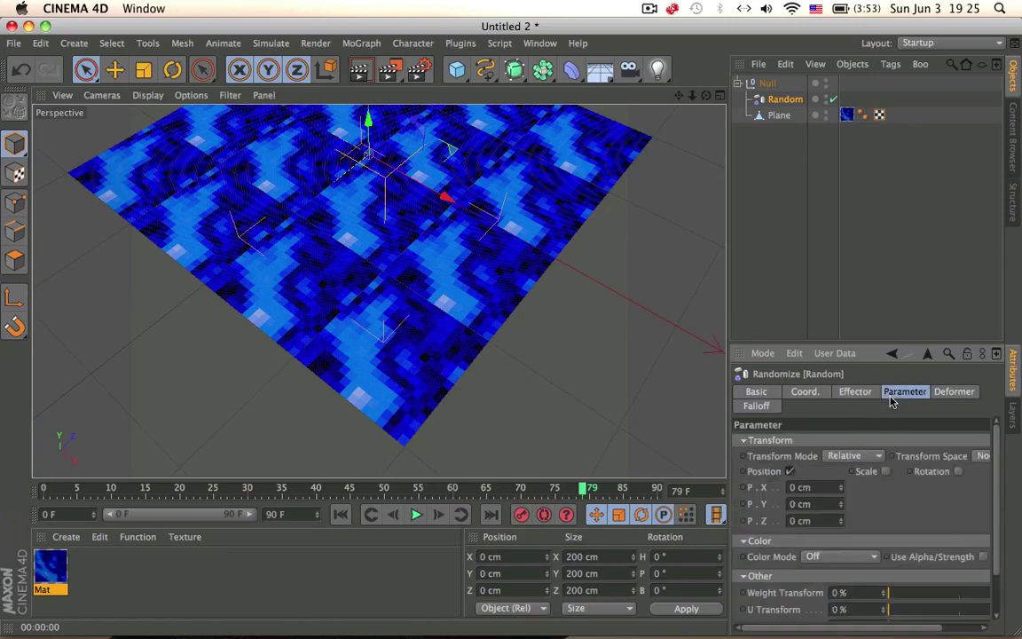
scroll(834, 531, "down", 1)
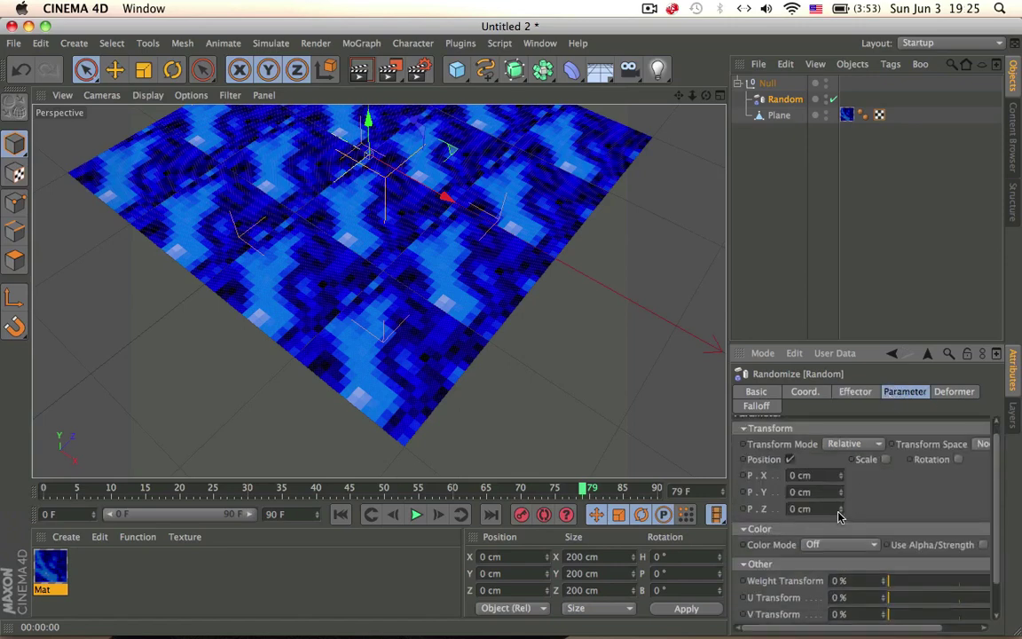
left_click_drag(839, 512, 840, 477)
left_click_drag(504, 375, 484, 237, "alt")
middle_click_drag(485, 240, 488, 282, "alt")
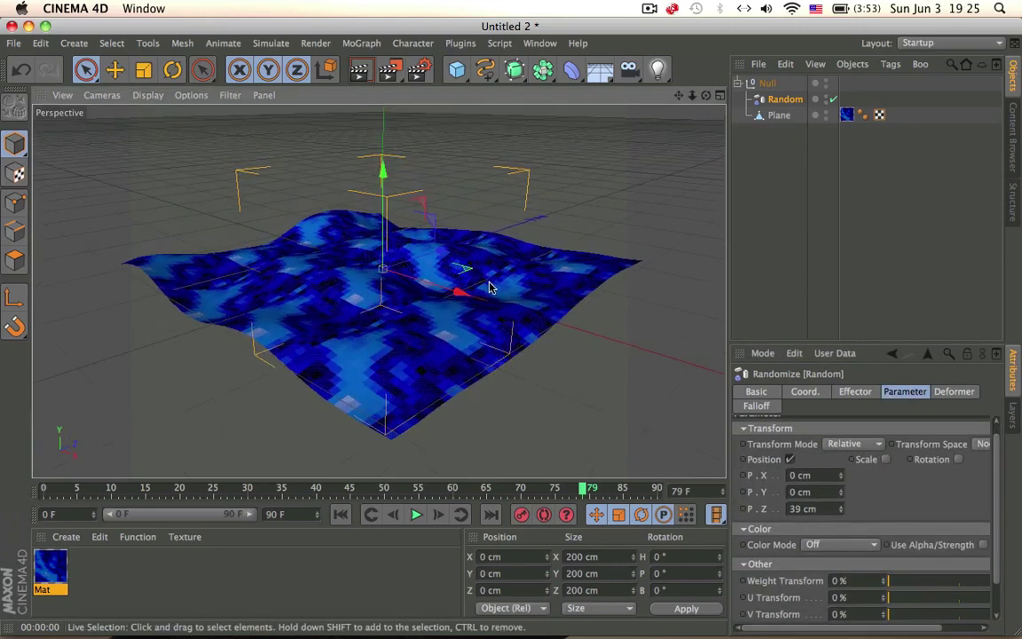
left_click(841, 511)
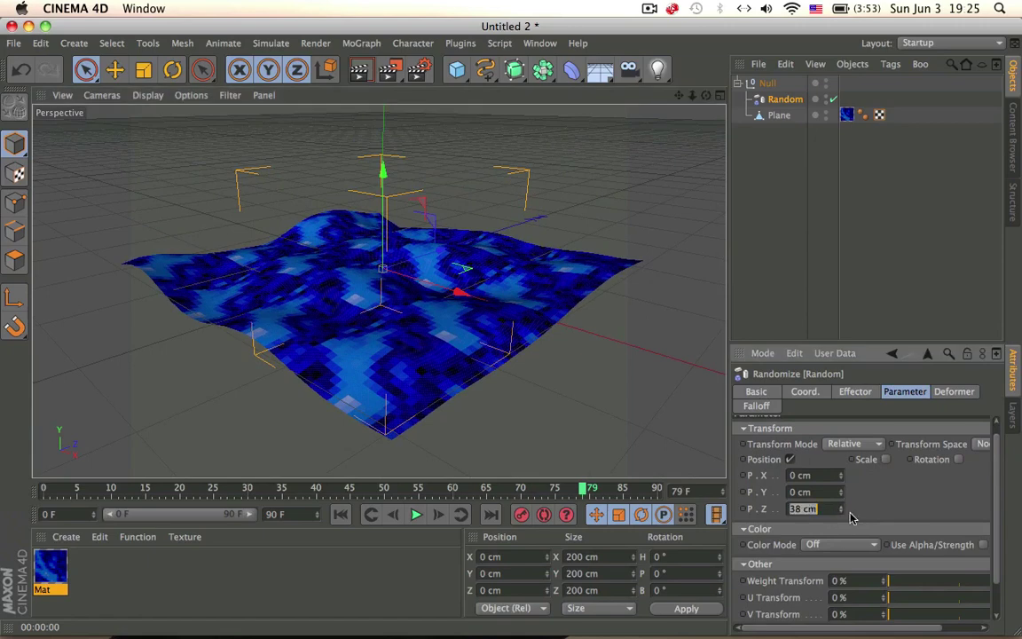
left_click_drag(840, 510, 840, 540)
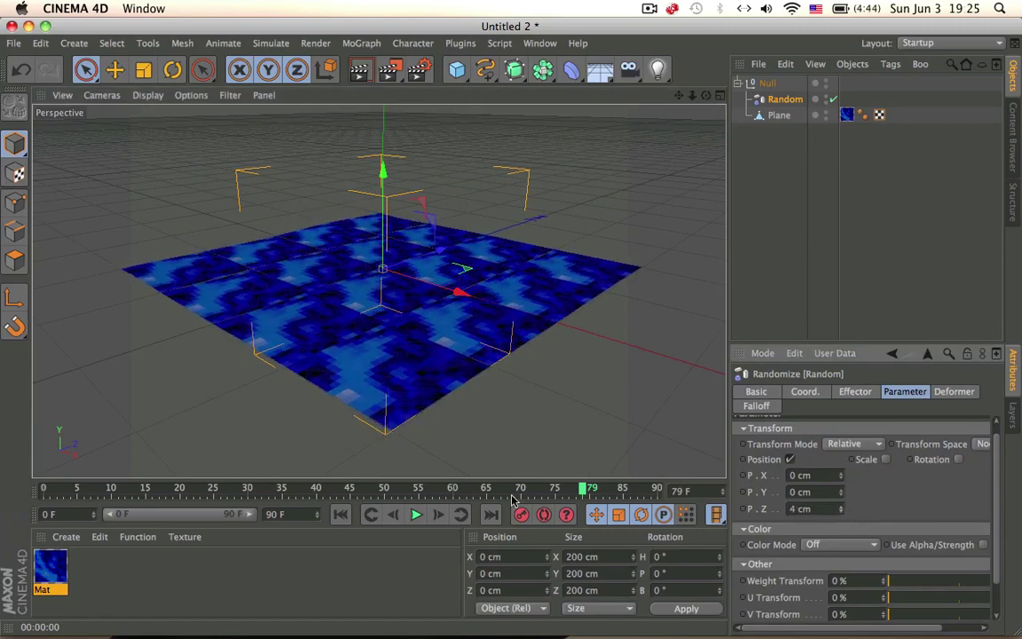
Set the Random effector's P.Z displacement to 9 cm while the animation plays and clear the selection
left_click(416, 514)
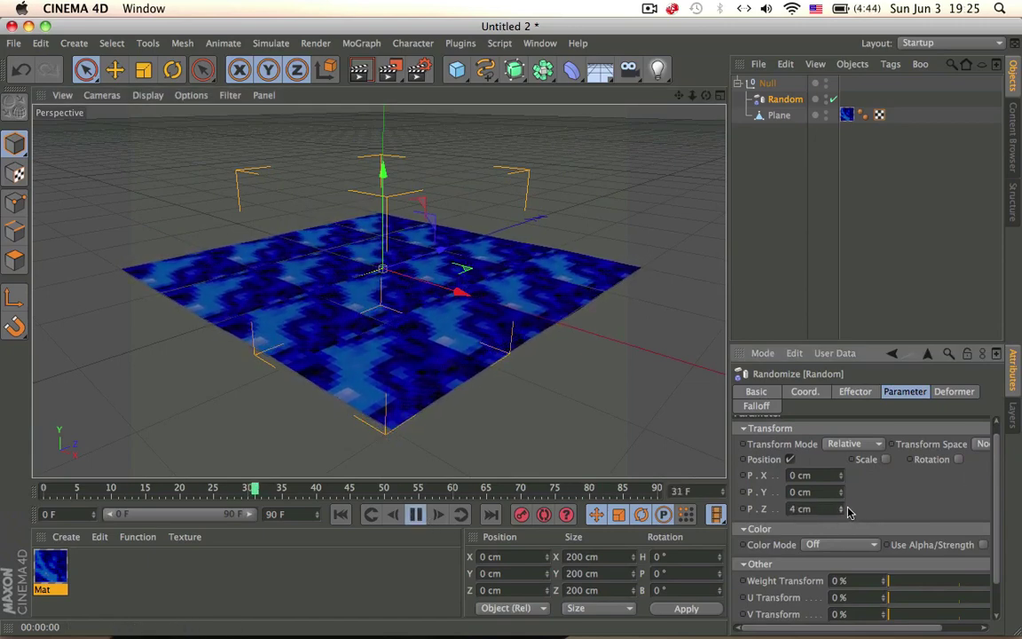
mouse_move(841, 509)
left_mouse_down()
mouse_move(841, 483)
mouse_move(841, 512)
left_mouse_up()
left_click_drag(467, 288, 503, 331, "alt")
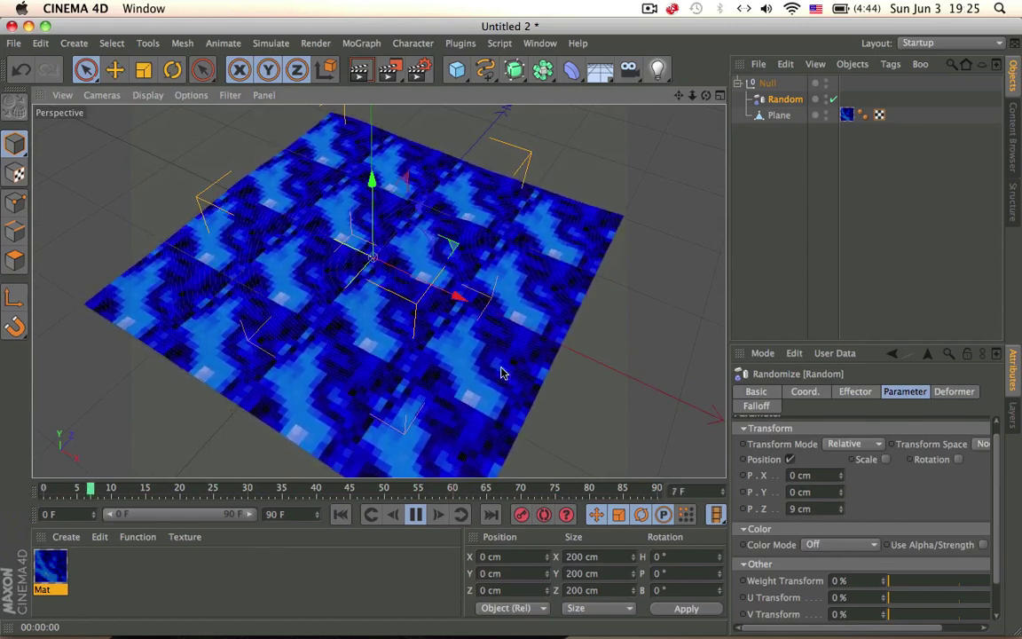
left_click(601, 155)
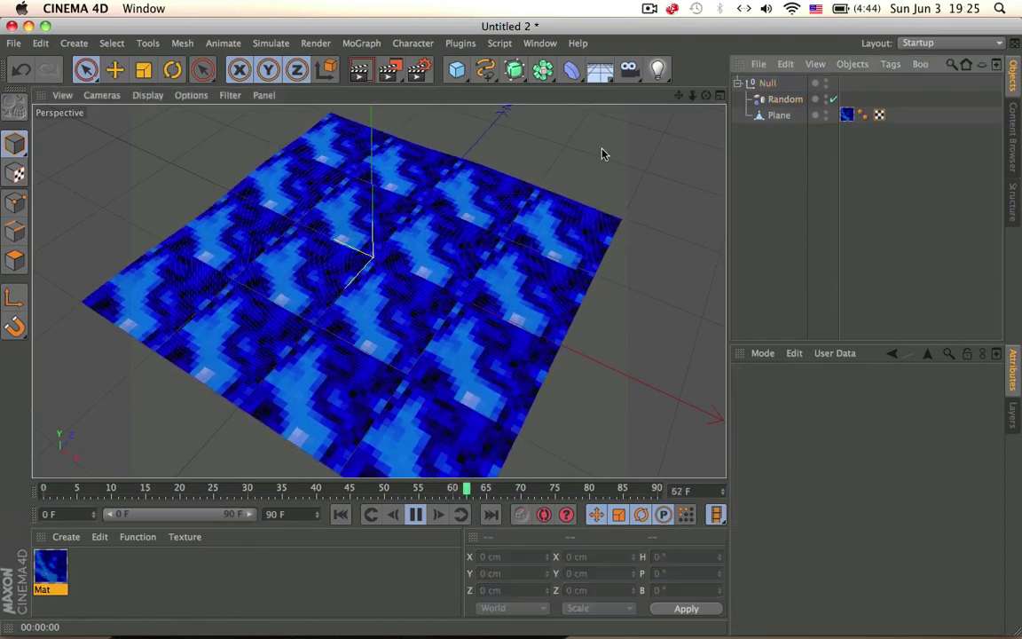
left_click(484, 301)
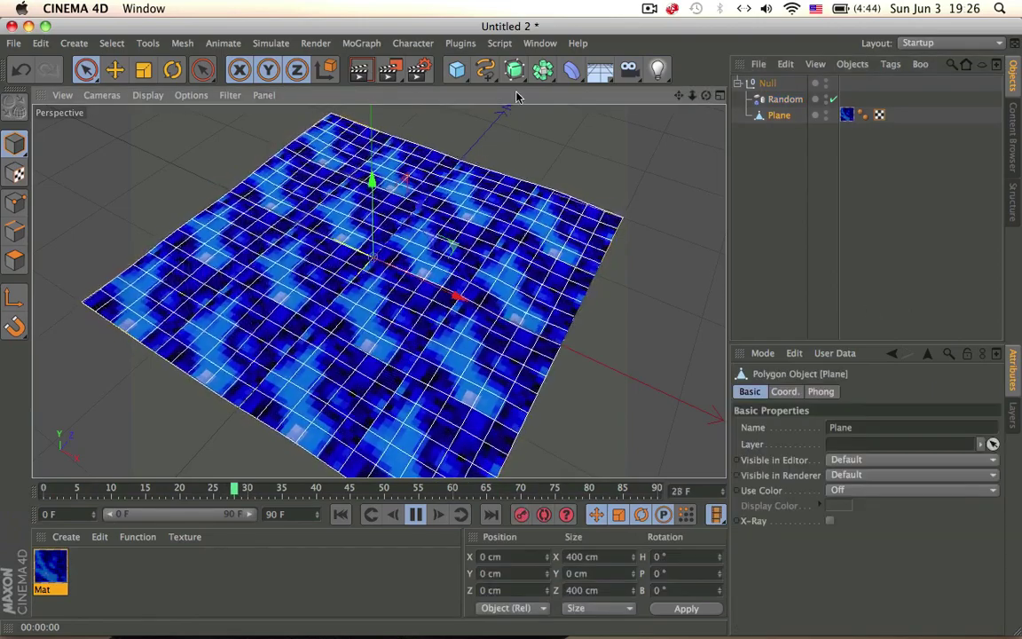
left_click(520, 131)
Enable Transparency on the blue water material and set its Brightness to 88 %
left_click(46, 579)
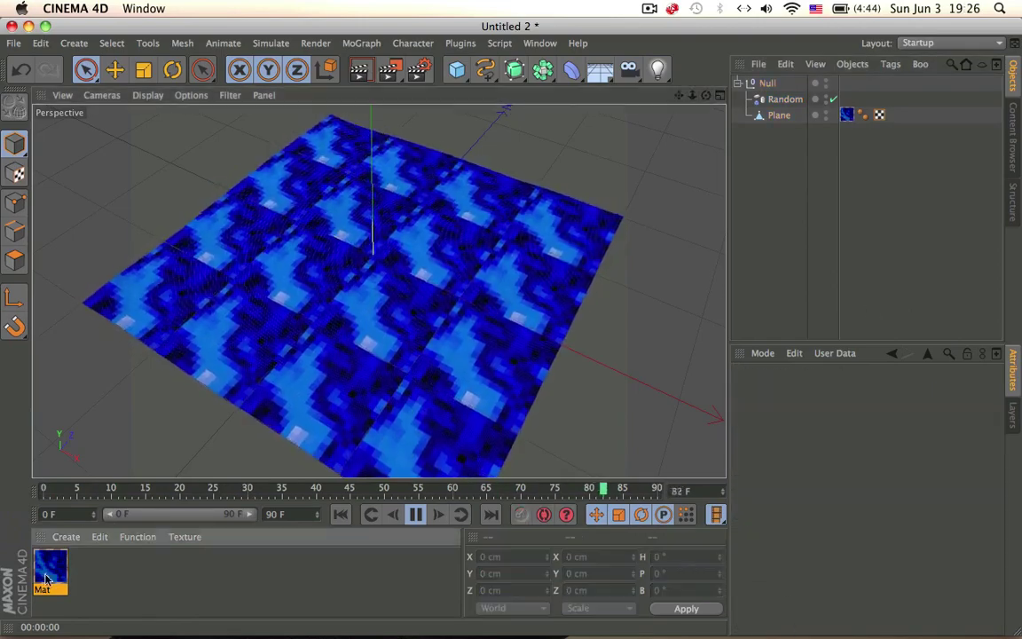
double_click(46, 578)
left_click(319, 324)
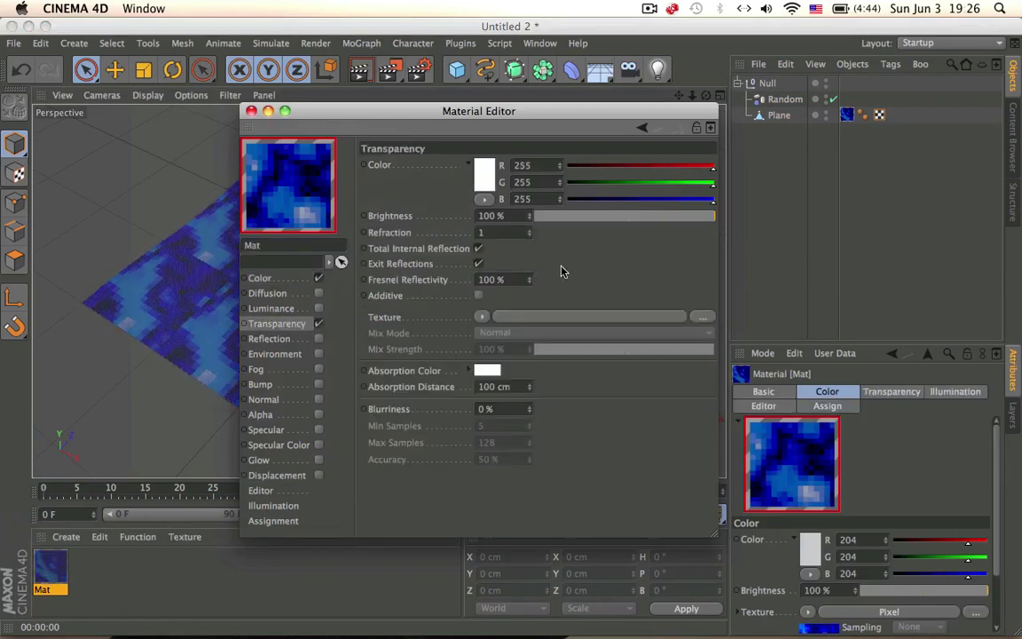
left_click(576, 220)
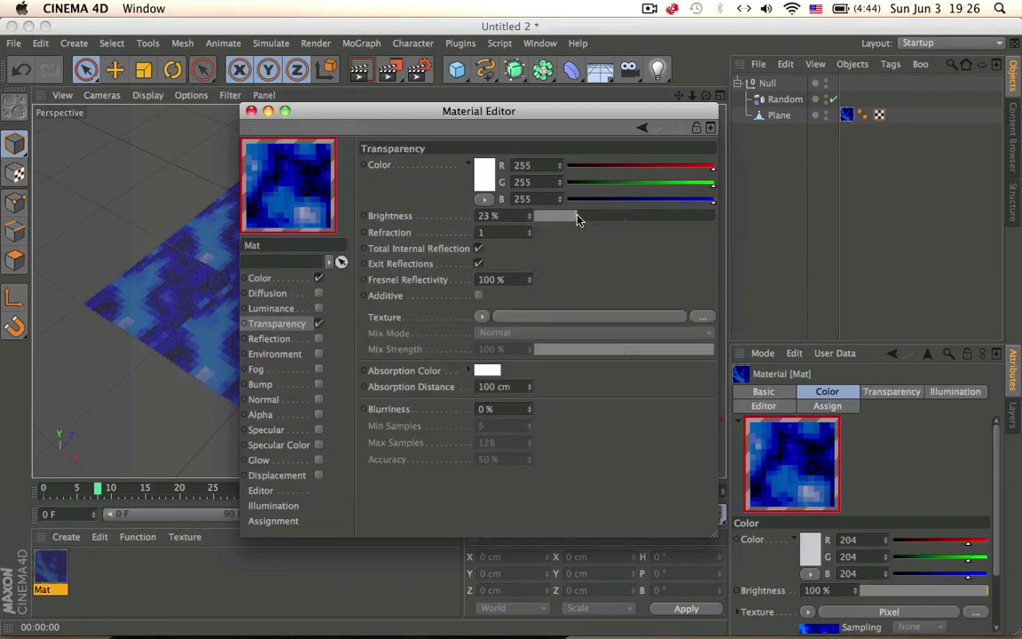
left_click(658, 216)
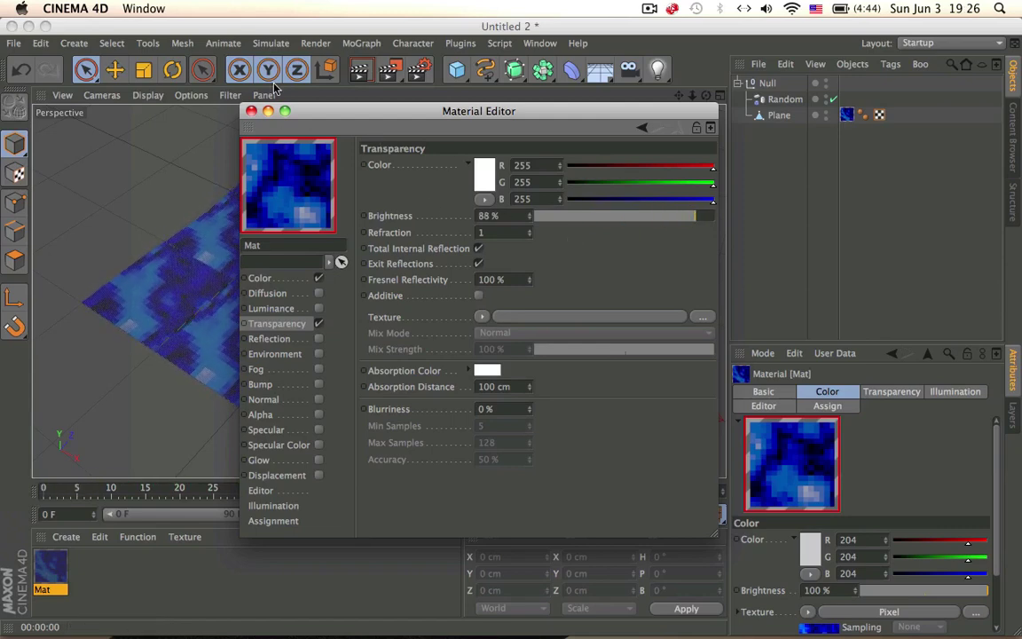
Try copying the Pixel texture from the Color channel into the Transparency channel's texture, and undo the paste
key("F8")
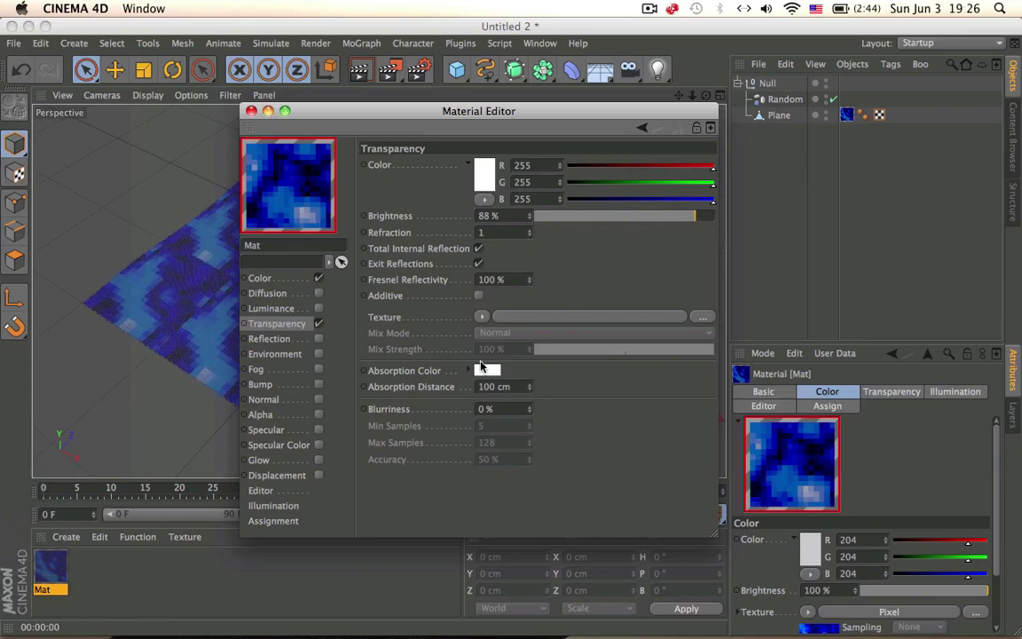
right_click(426, 318)
left_click(292, 293)
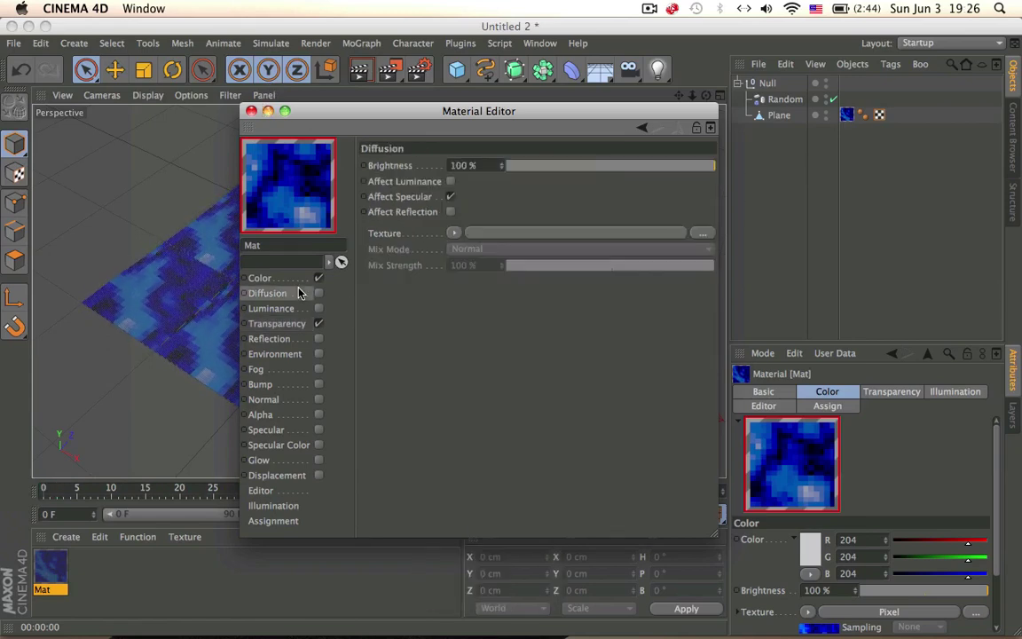
left_click(266, 278)
right_click(388, 238)
left_click(390, 245)
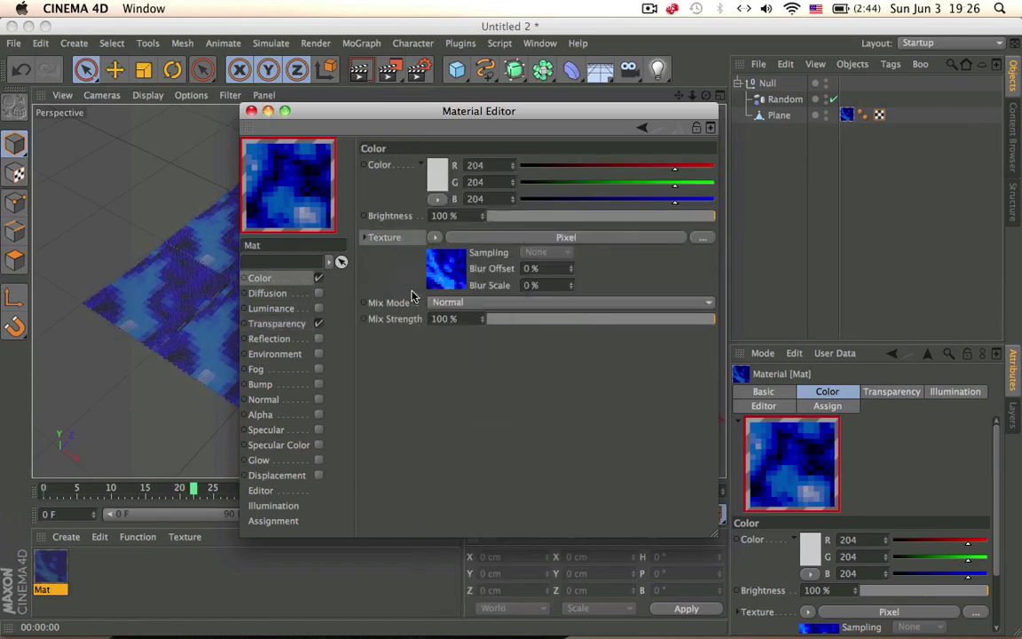
left_click(271, 308)
left_click(276, 323)
right_click(445, 329)
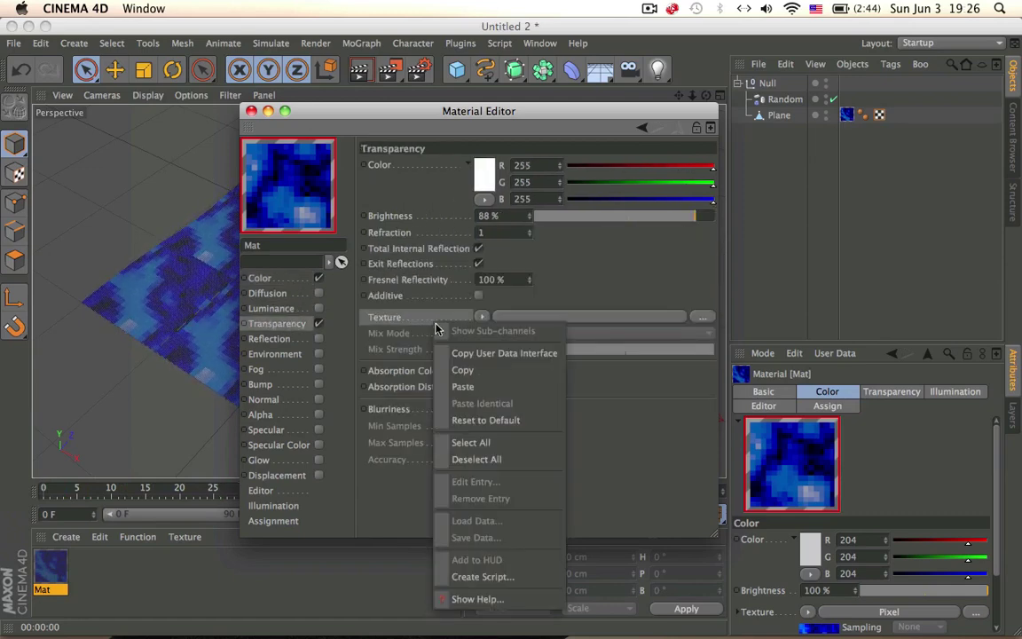
left_click(461, 388)
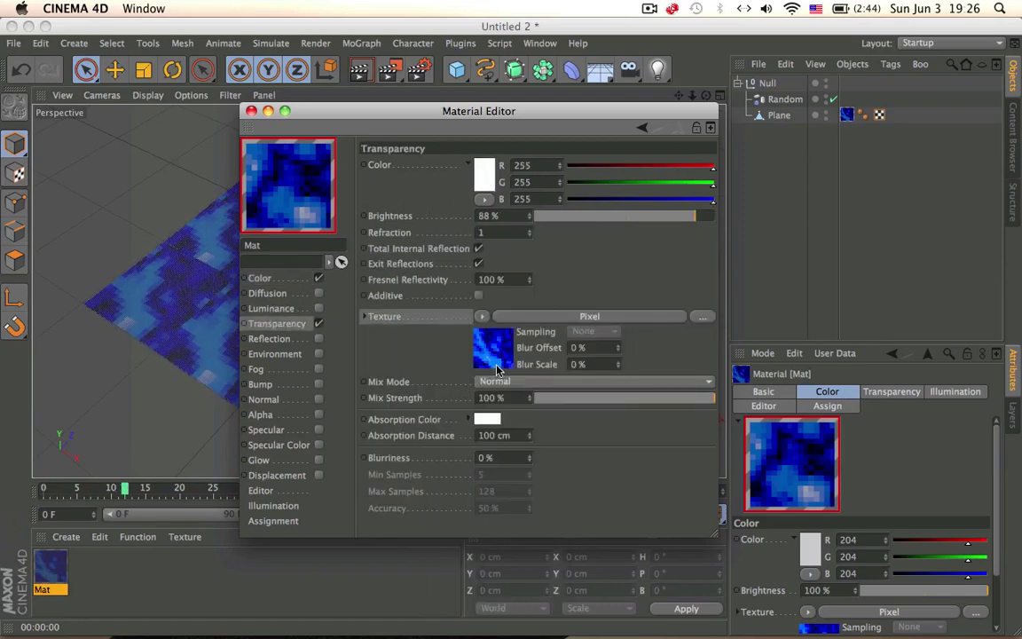
key("super+z")
Render the current view to check the water, and set the material's Transparency Brightness to 25 %
left_click(251, 111)
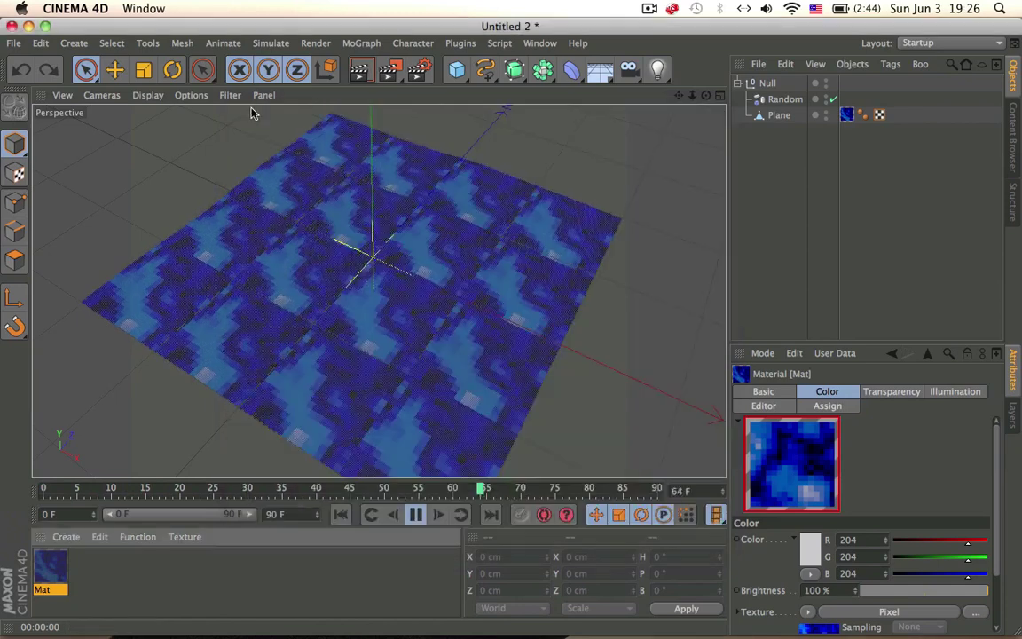
left_click(364, 80)
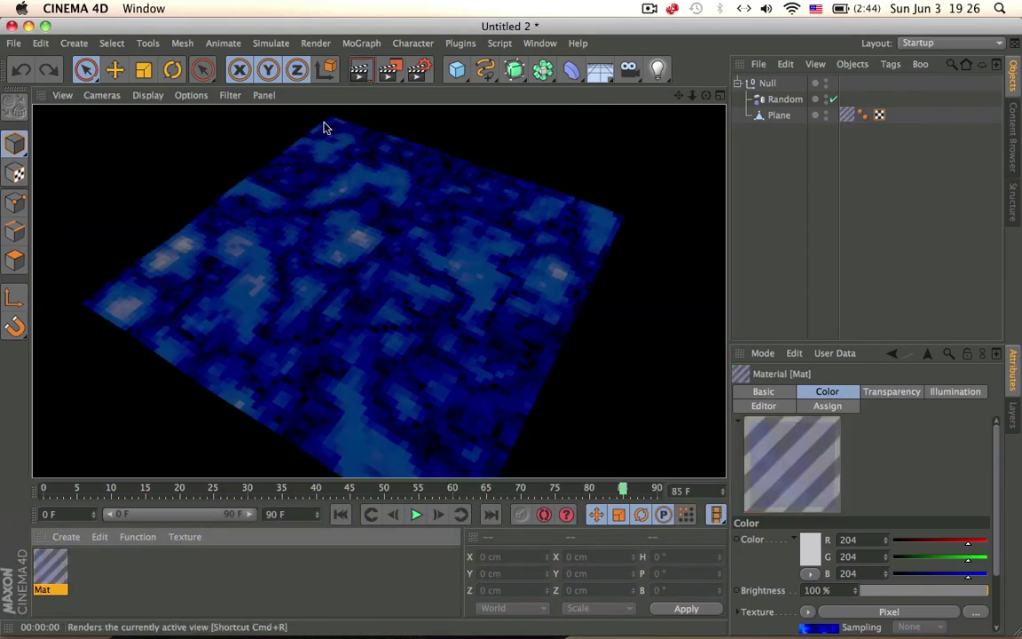
double_click(53, 566)
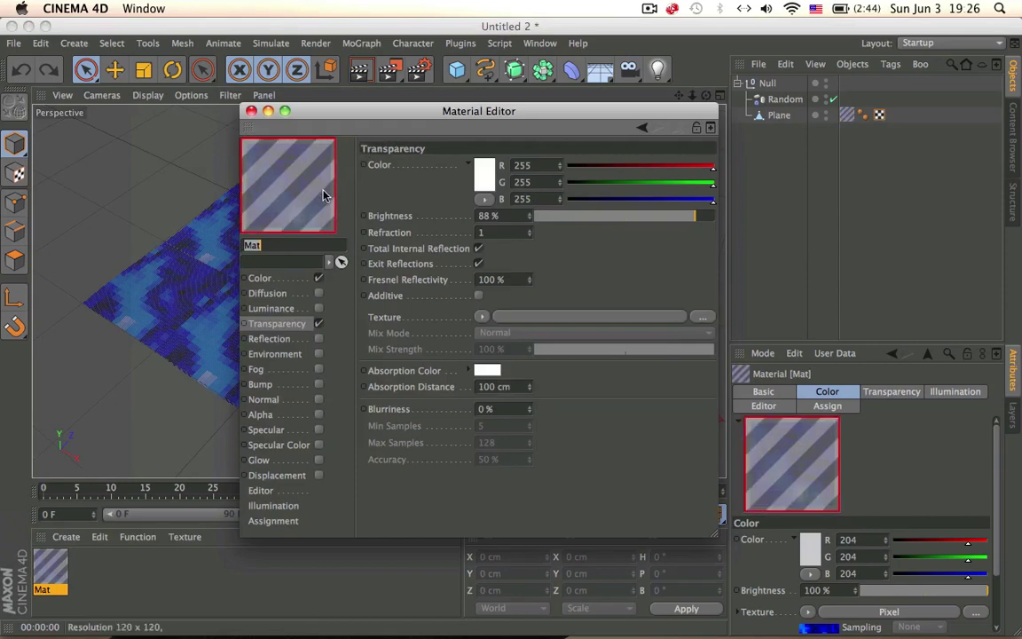
left_click_drag(639, 216, 579, 218)
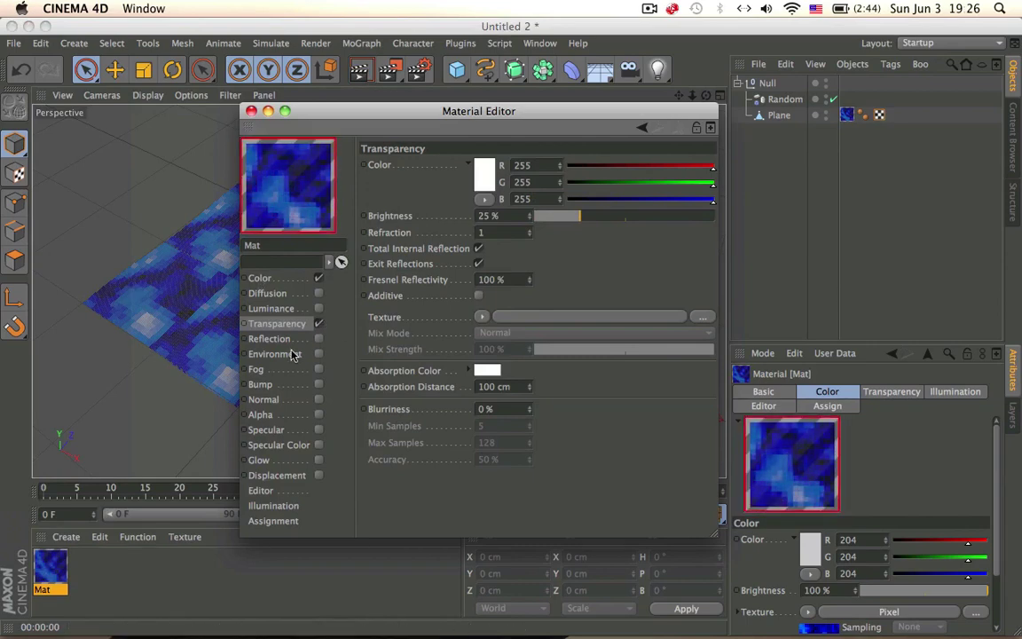
Enable Reflection on the water material, try pasting a texture into it, and set its Brightness to 19 %
left_click(317, 339)
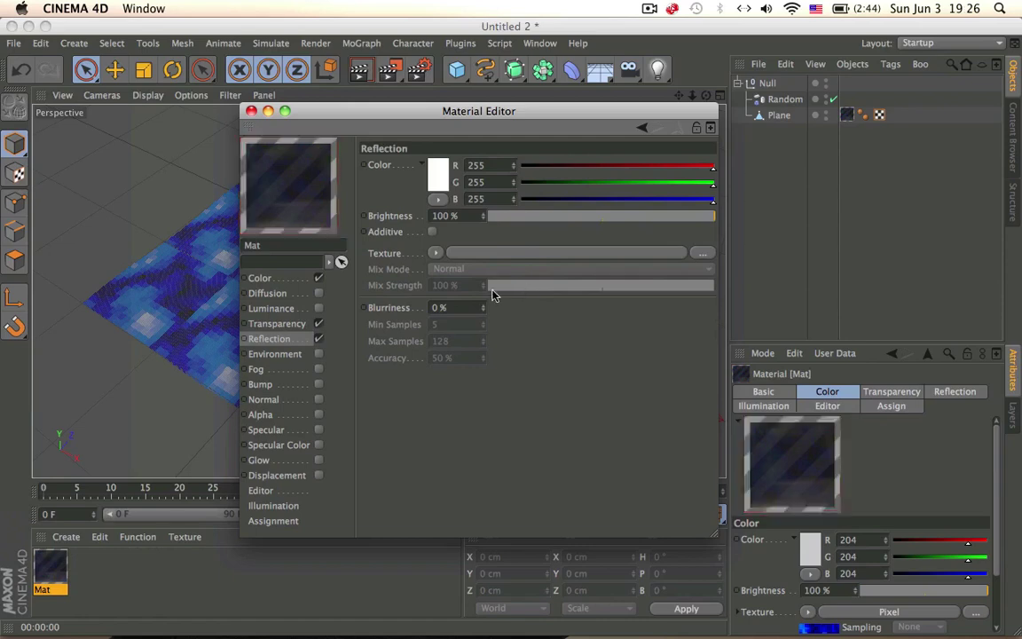
right_click(395, 258)
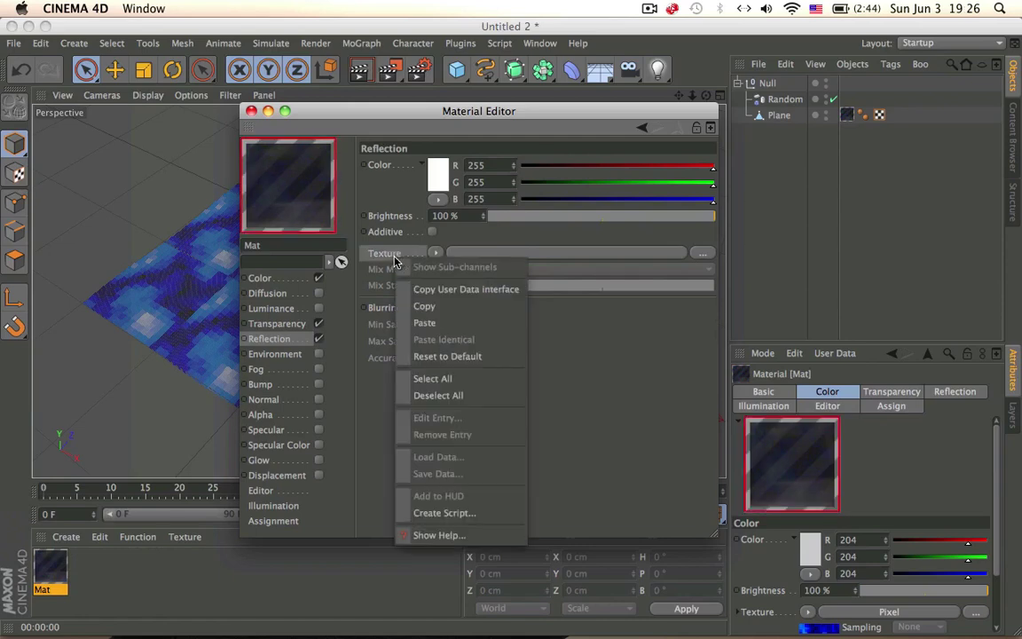
left_click(464, 310)
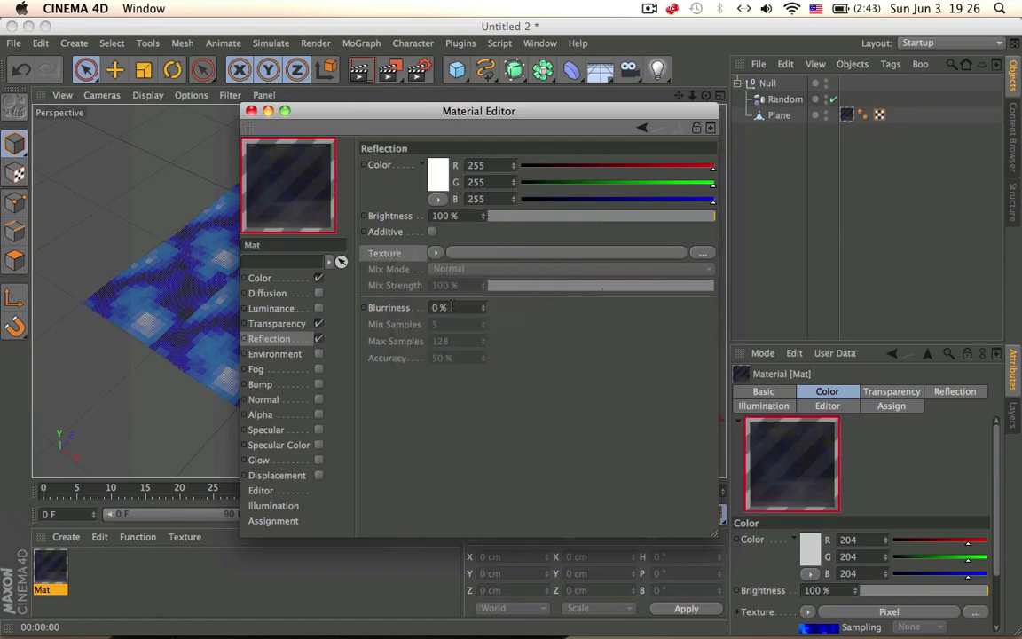
right_click(398, 262)
left_click(417, 321)
mouse_move(523, 213)
left_mouse_down()
mouse_move(493, 218)
mouse_move(532, 223)
left_mouse_up()
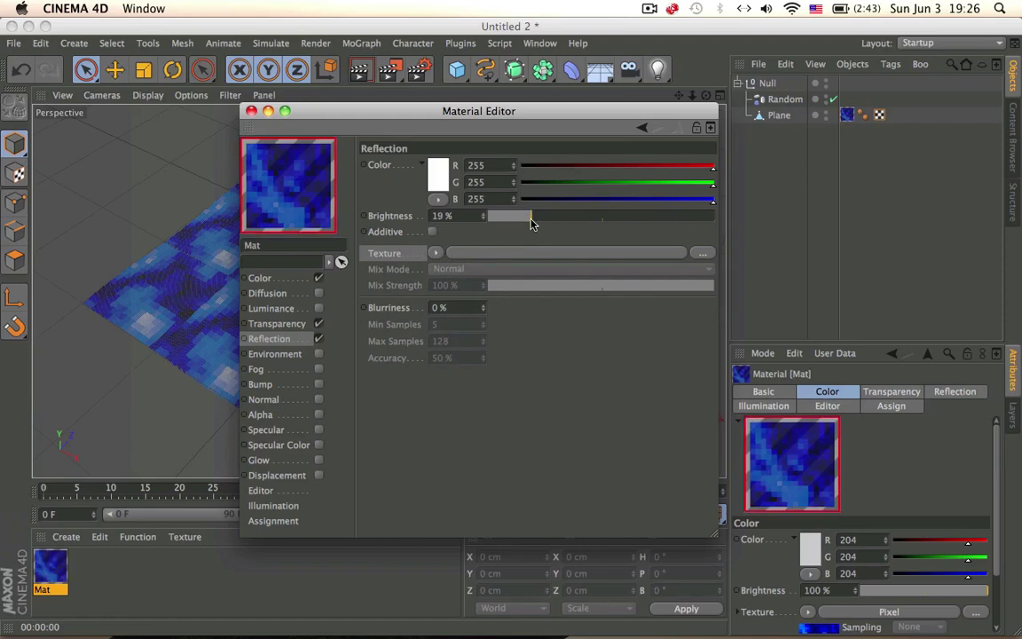
Look through the material's Environment, Fog, Normal, Glow, Editor and Displacement settings and close the material editor
left_click(295, 356)
left_click(299, 367)
left_click(298, 354)
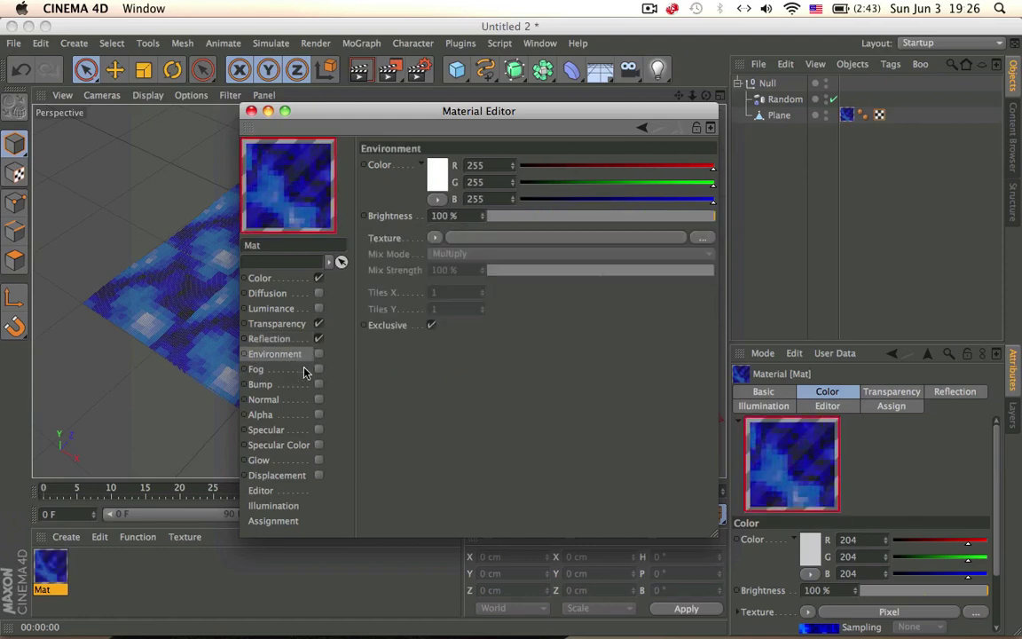
left_click(301, 370)
left_click(298, 399)
left_click(293, 460)
left_click(293, 490)
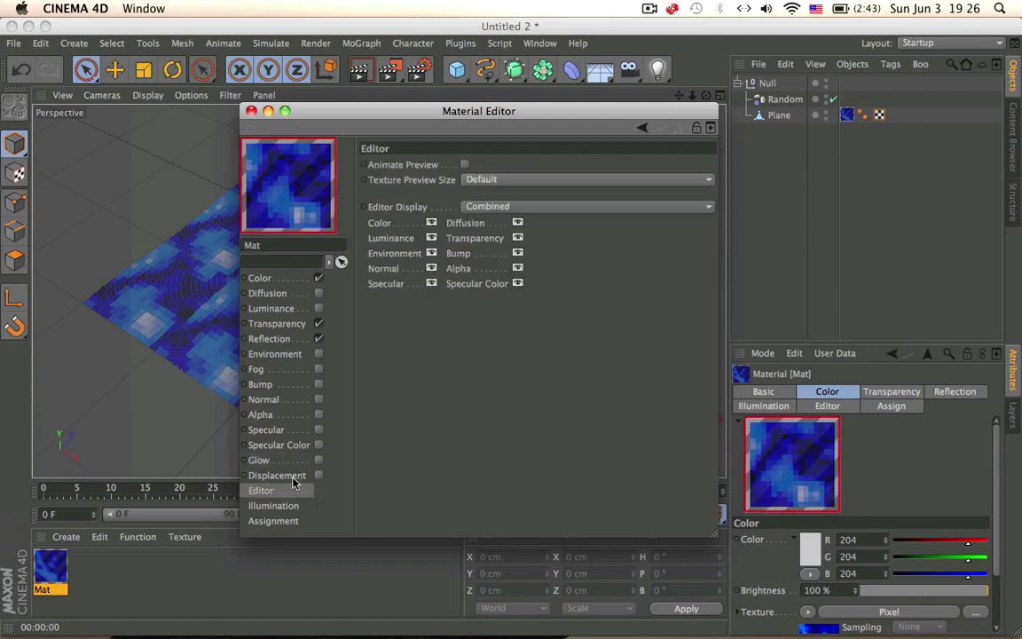
left_click(292, 475)
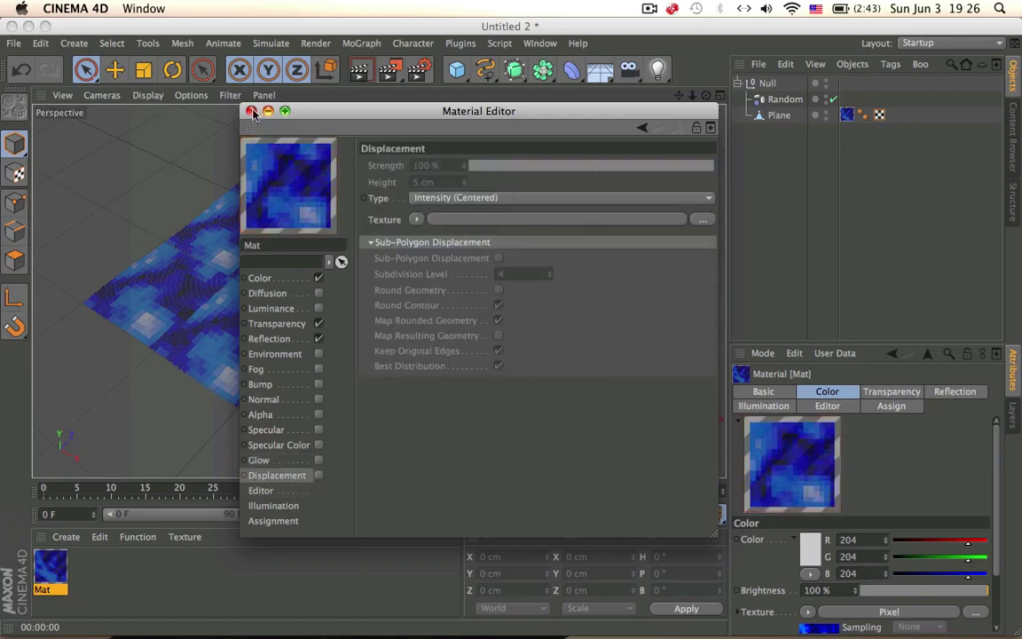
left_click(251, 111)
key("e")
left_click_drag(376, 296, 369, 155, "alt")
right_click_drag(369, 156, 326, 133, "alt")
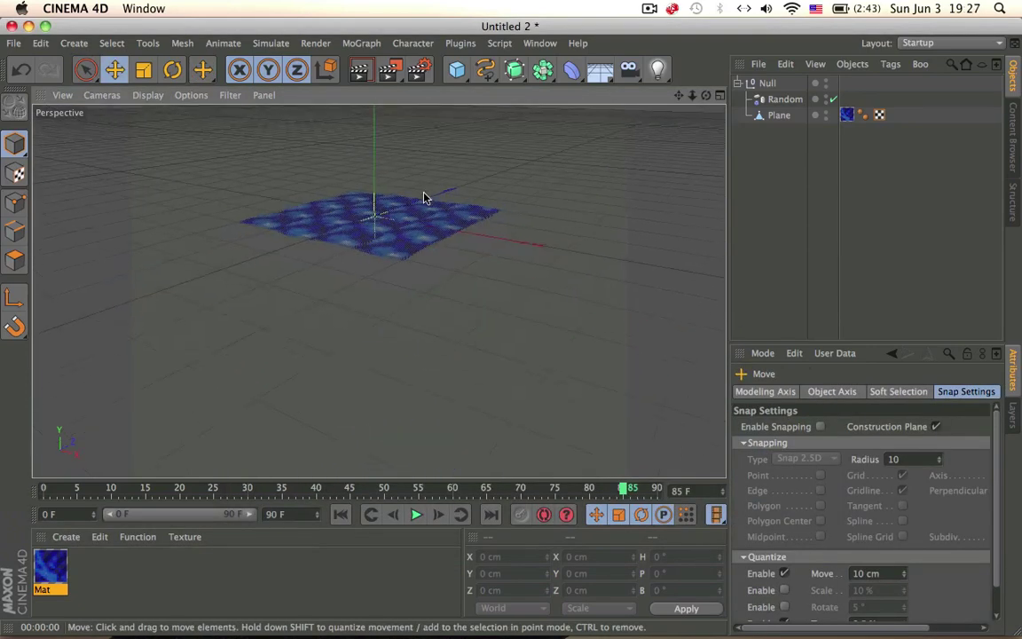
left_click_drag(424, 196, 424, 303, "alt")
left_click(355, 273)
left_click_drag(355, 273, 364, 248)
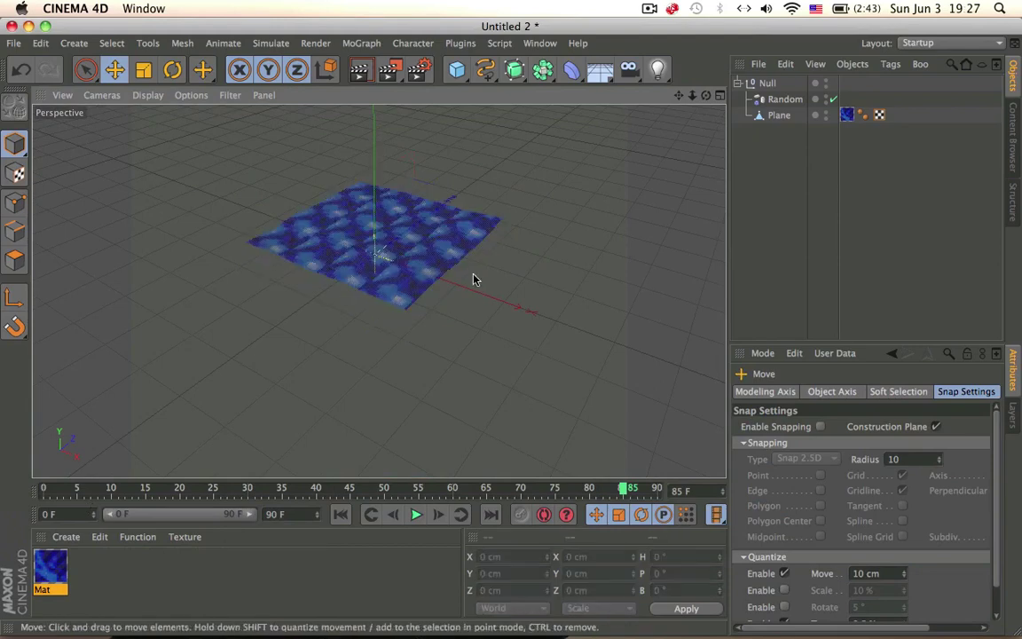
key("super+z")
double_click(51, 568)
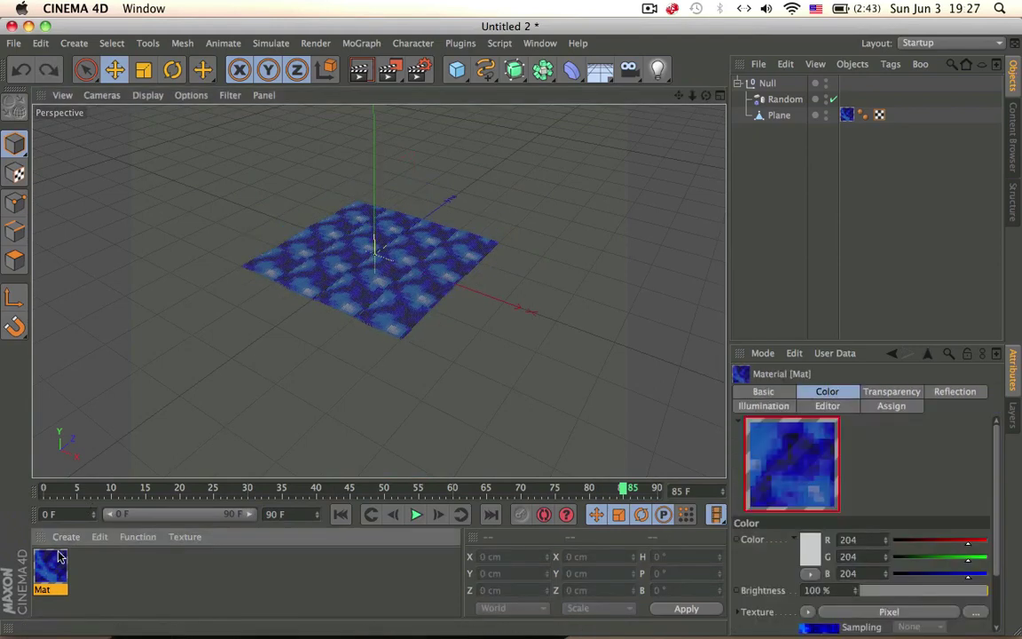
left_click(252, 111)
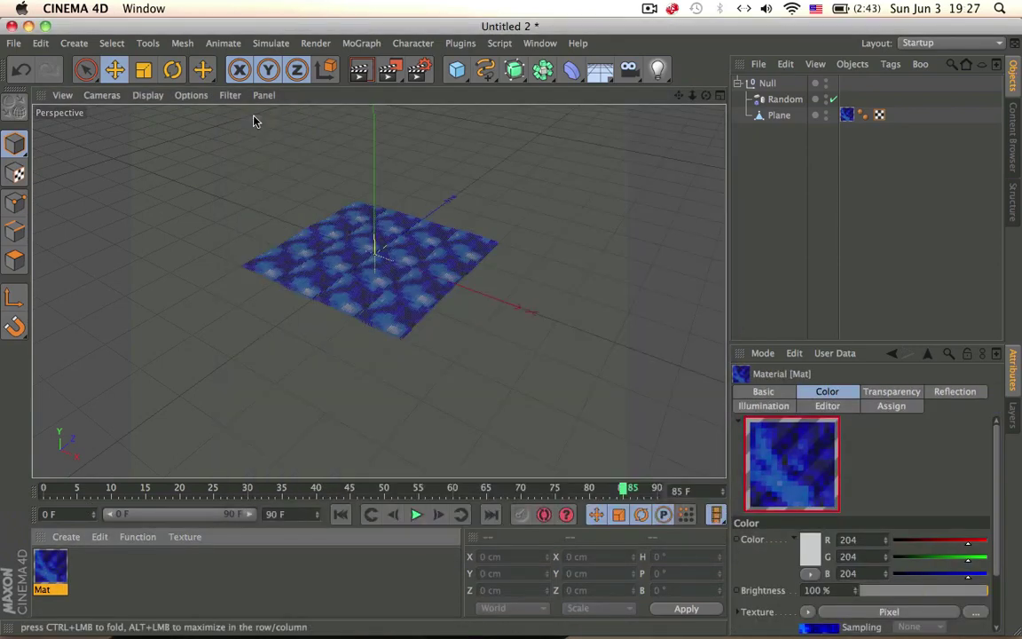
Add a particle Emitter to the scene and rotate its pitch to -90° so it points down at the water
scroll(351, 307, "up", 3)
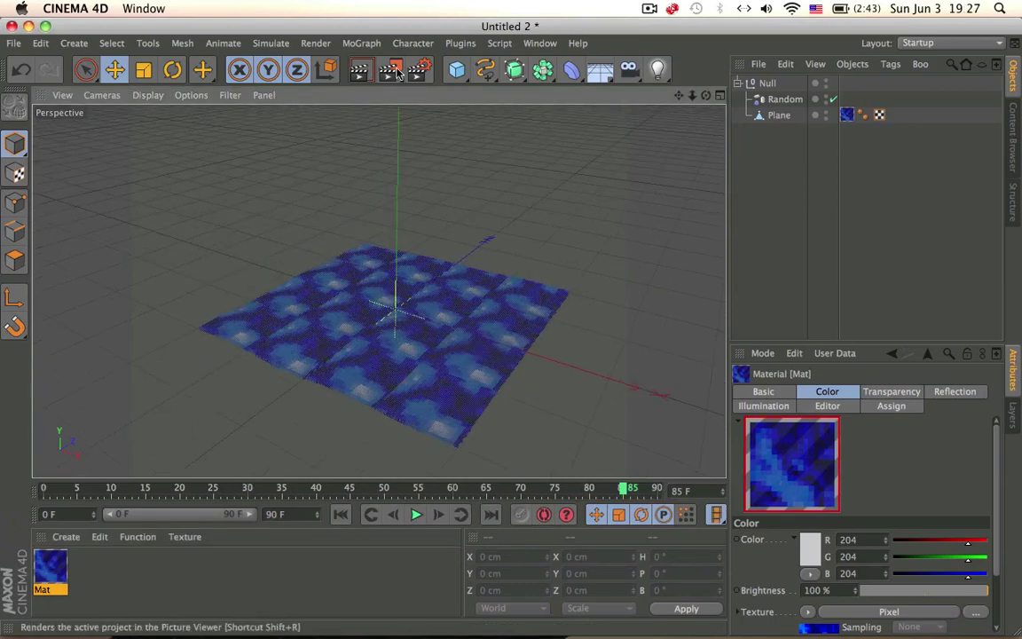
left_click(361, 43)
mouse_move(271, 43)
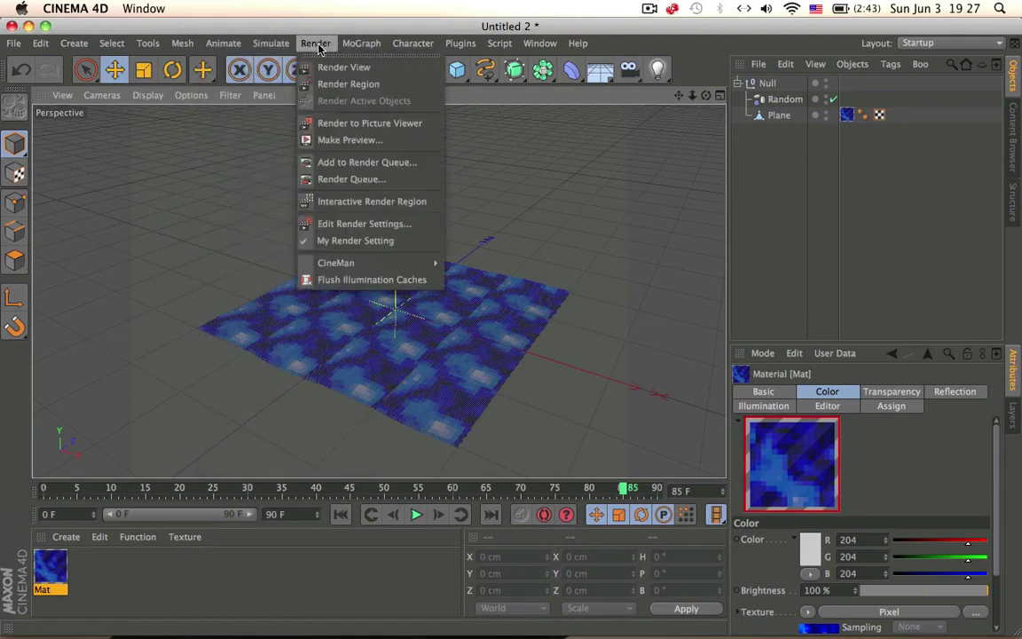
mouse_move(302, 105)
left_click(366, 112)
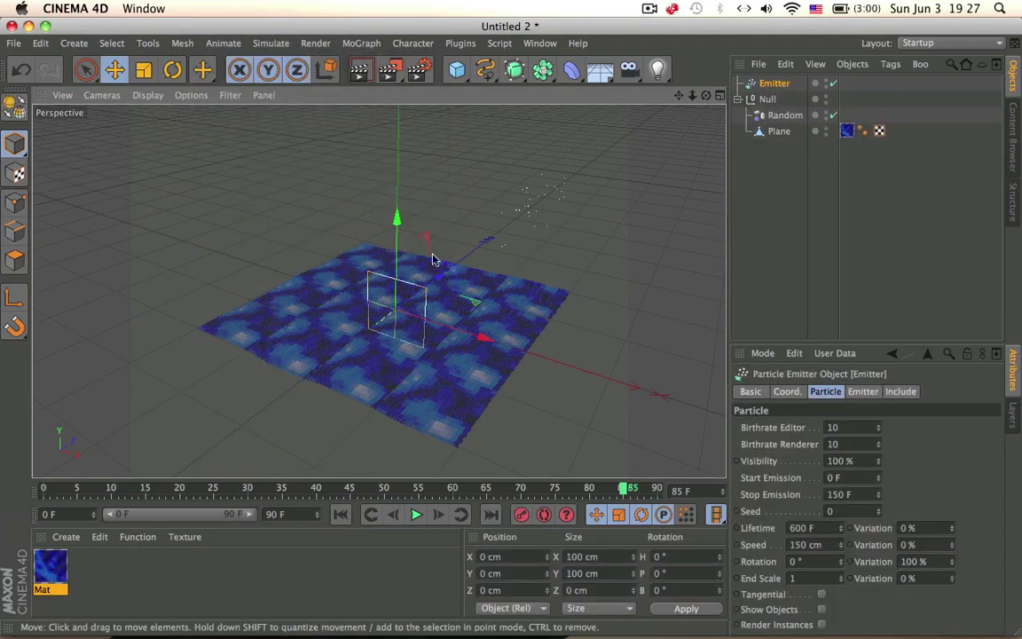
key("r")
left_click_drag(406, 262, 475, 212)
Raise the Emitter to Y 670 cm above the water and scale it up to about 519.5 cm in X and Y
key("e")
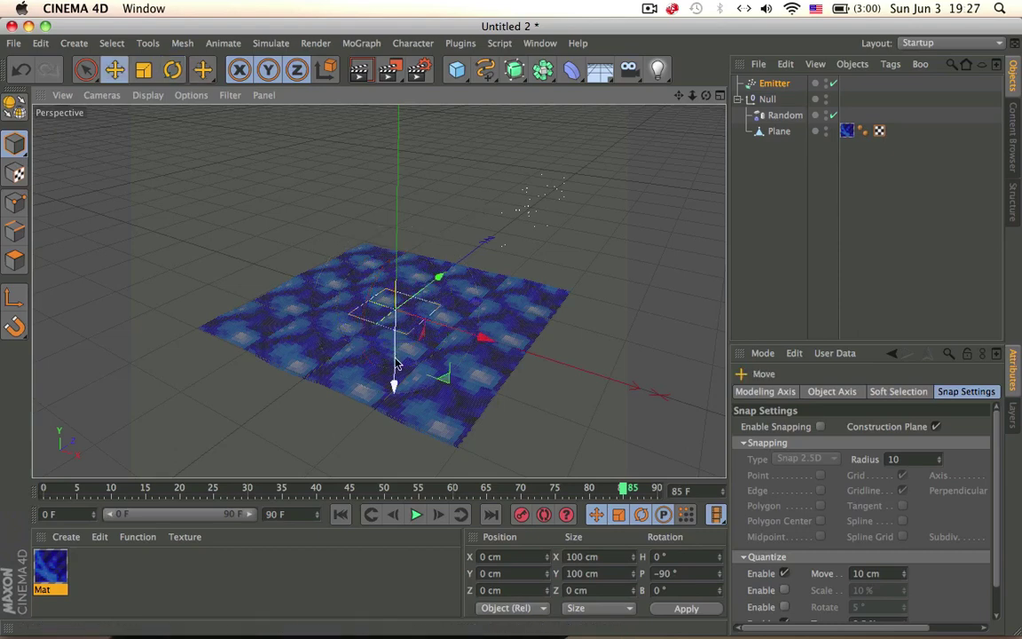
left_click_drag(392, 380, 422, 371)
middle_click_drag(422, 369, 422, 408, "alt")
scroll(422, 408, "down", 8)
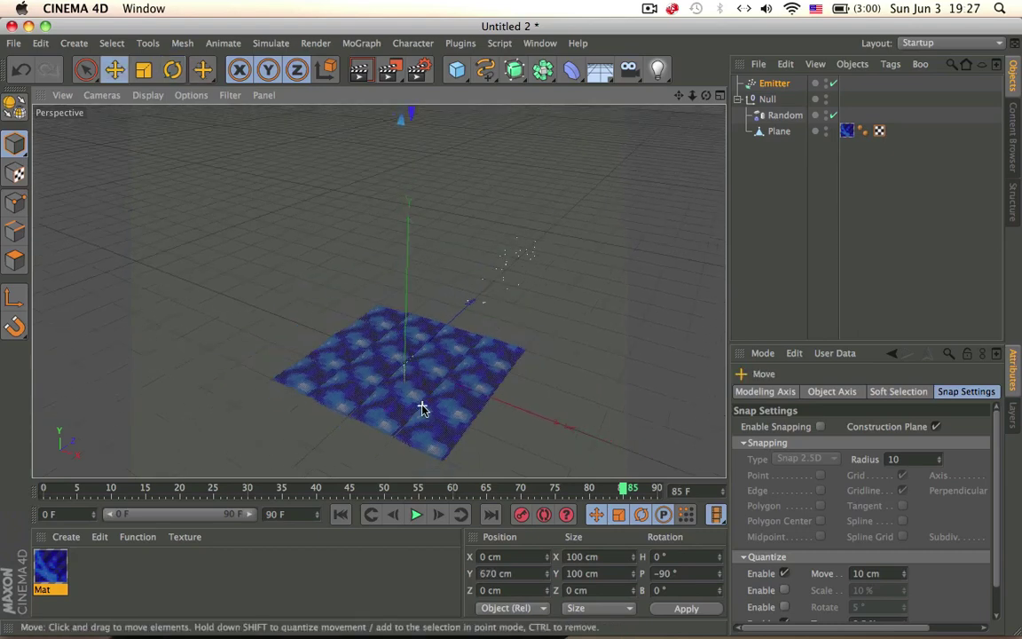
key("t")
left_click_drag(689, 203, 994, 201)
middle_click_drag(510, 352, 472, 202, "alt")
left_click_drag(511, 352, 429, 367, "alt")
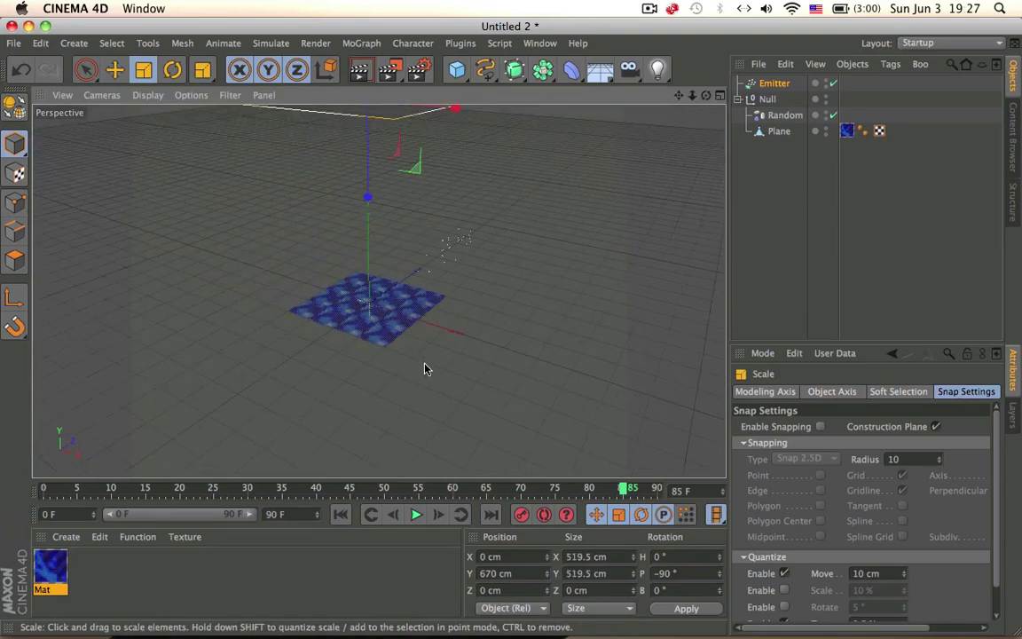
Add a cube and set its size to 2 cm in X, 20 cm in Y and 2 cm in Z
scroll(407, 300, "up", 5)
left_click_drag(449, 83, 575, 89)
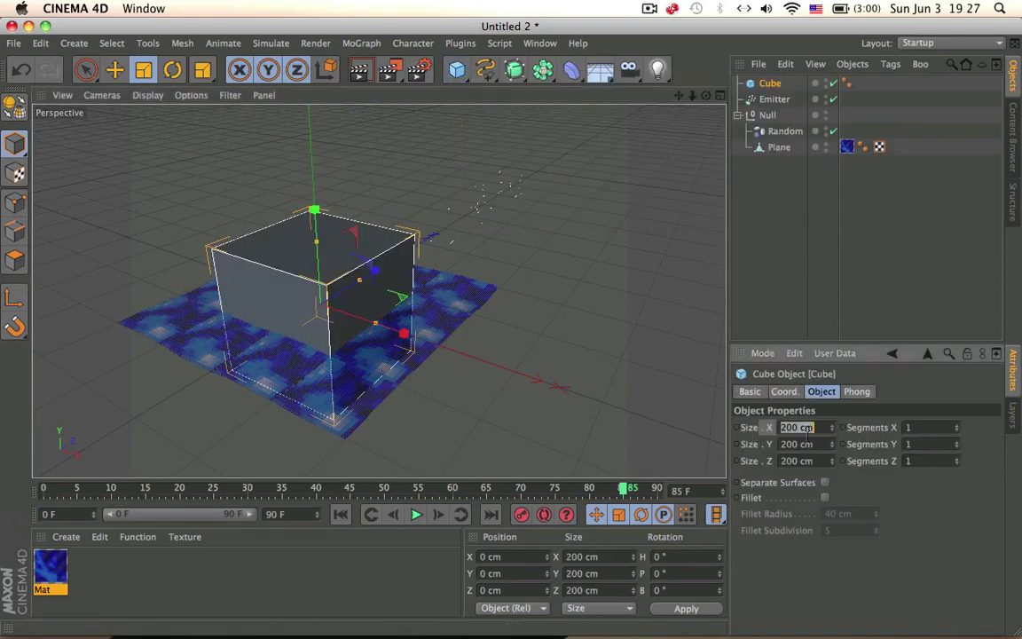
left_click(808, 432)
type("2")
key("Tab")
type("1")
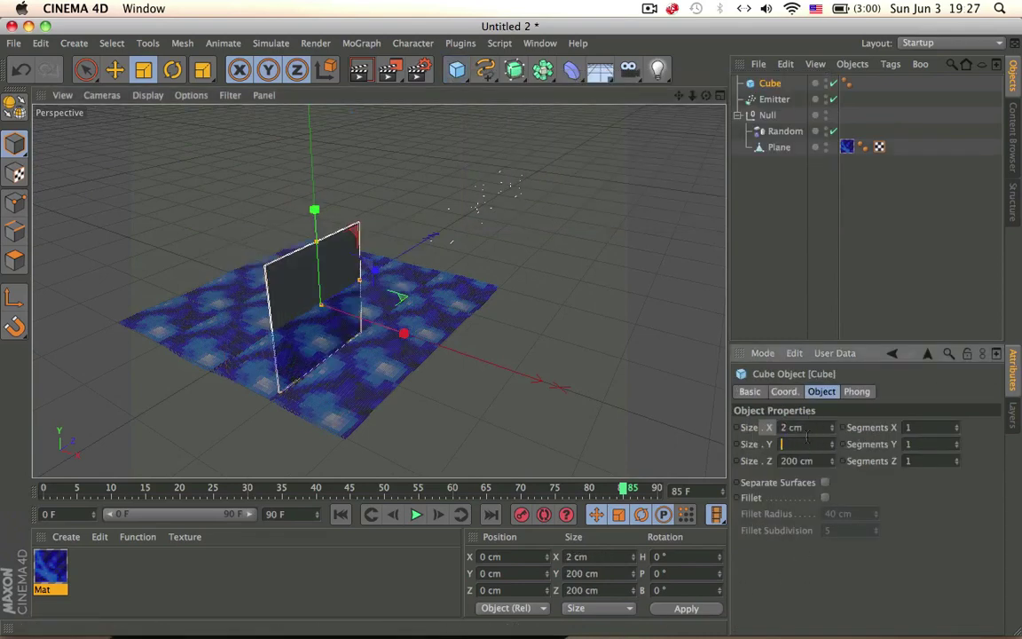
type("0")
key("Tab")
type("2")
key("Return")
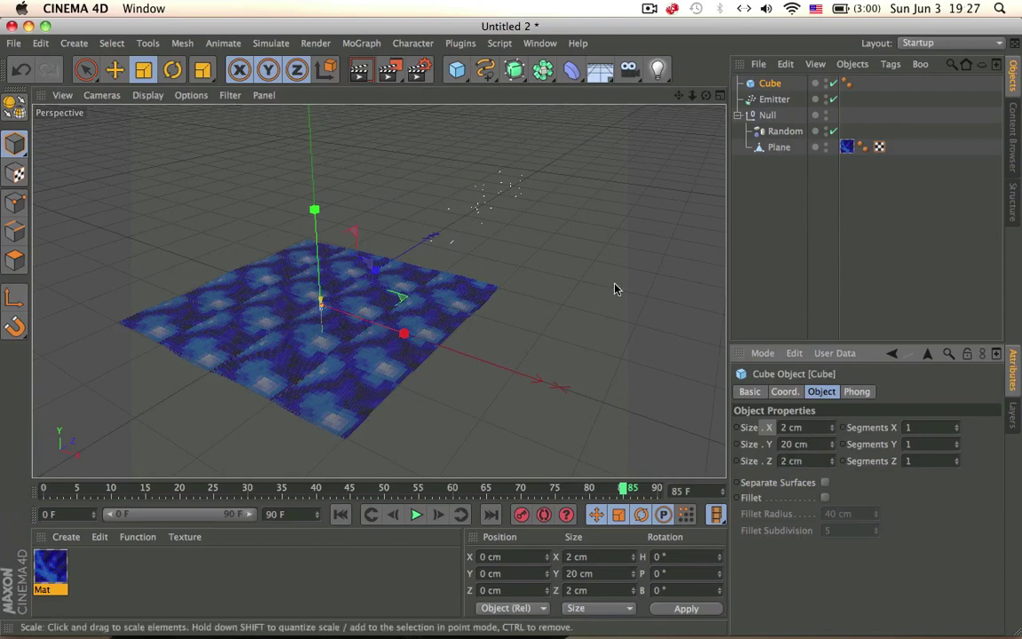
Undo a stray scaling of the thin cube and move it up to Y 110 cm above the water
left_click_drag(314, 210, 315, 148)
key("super+z")
key("e")
middle_click_drag(325, 173, 344, 232, "alt")
scroll(343, 334, "up", 4)
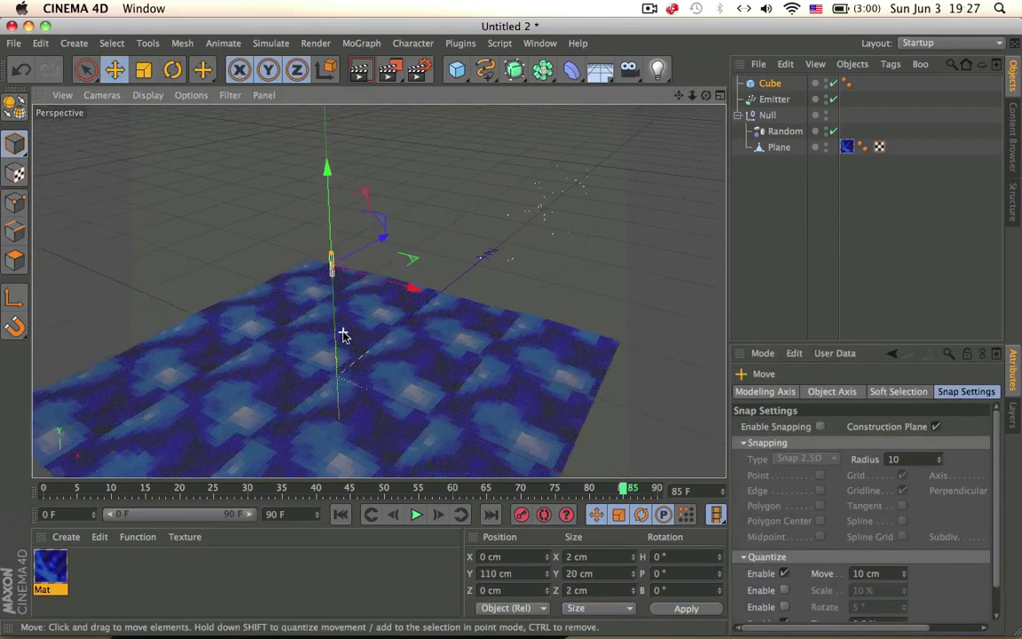
Duplicate the cube at X 30 cm with Size Y 15 cm, and again at X 80 cm with Size X 1 cm and Size Y 12 cm
left_click_drag(411, 279, 447, 289, "ctrl")
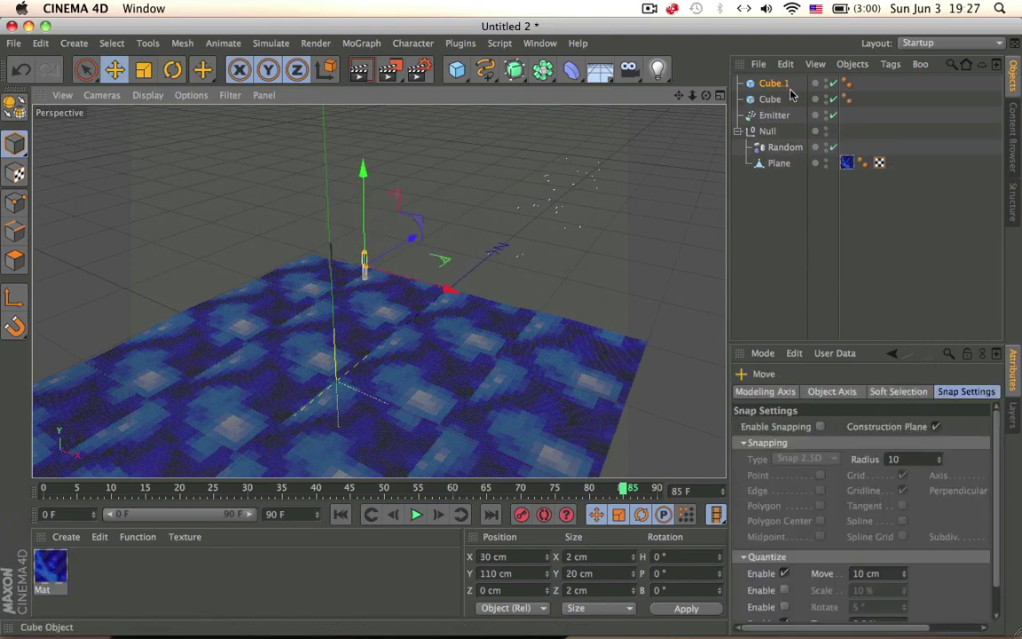
left_click(780, 84)
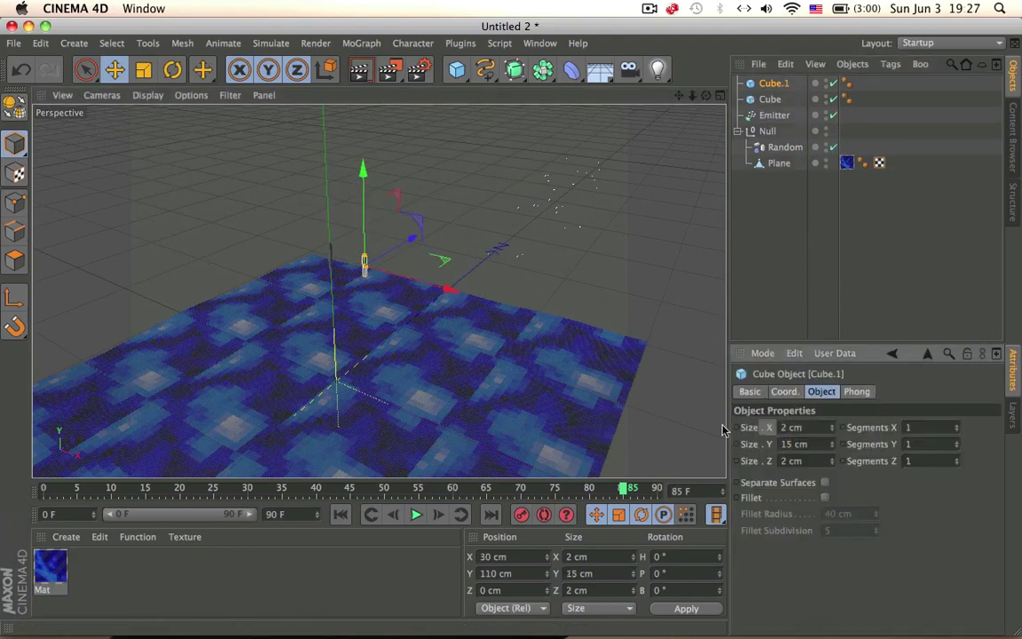
left_click_drag(448, 290, 514, 306, "ctrl")
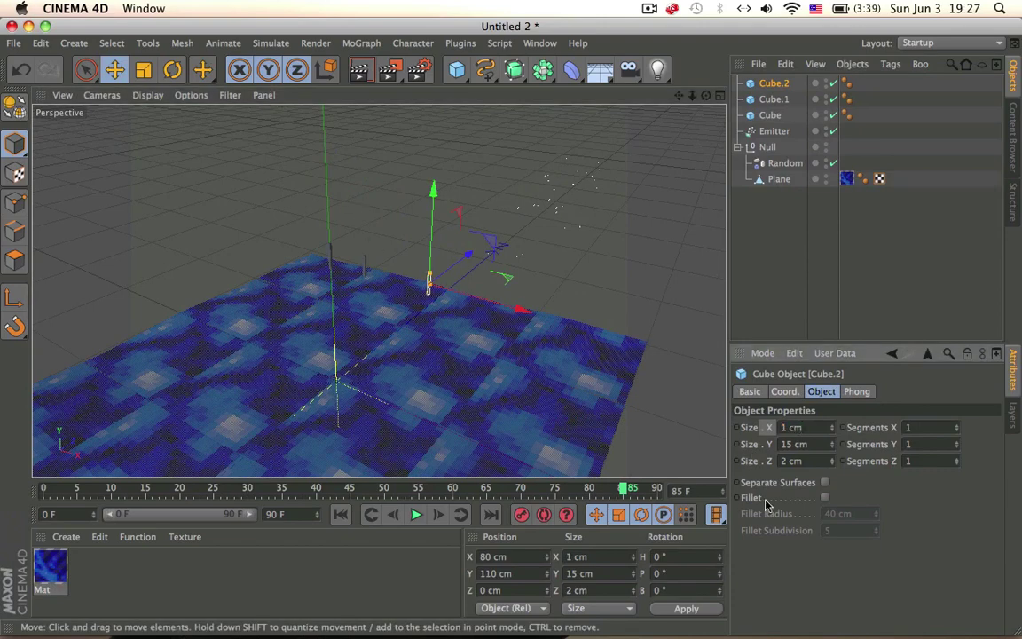
left_click(793, 460)
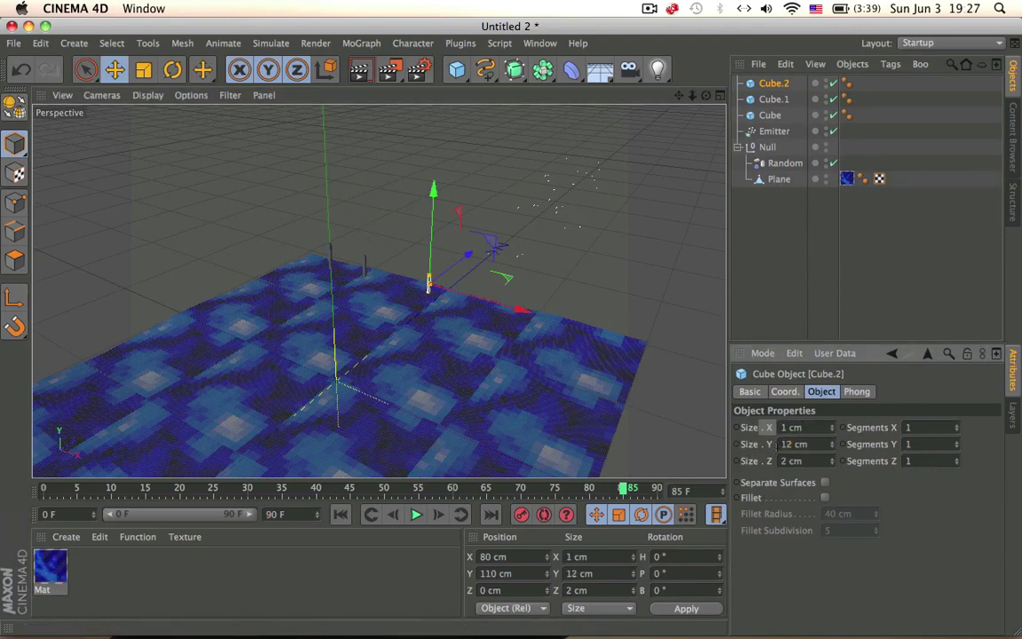
Make the three thin cubes children of the Emitter and convert them to editable polygon objects
left_click(772, 98, "shift")
left_click(770, 115, "shift")
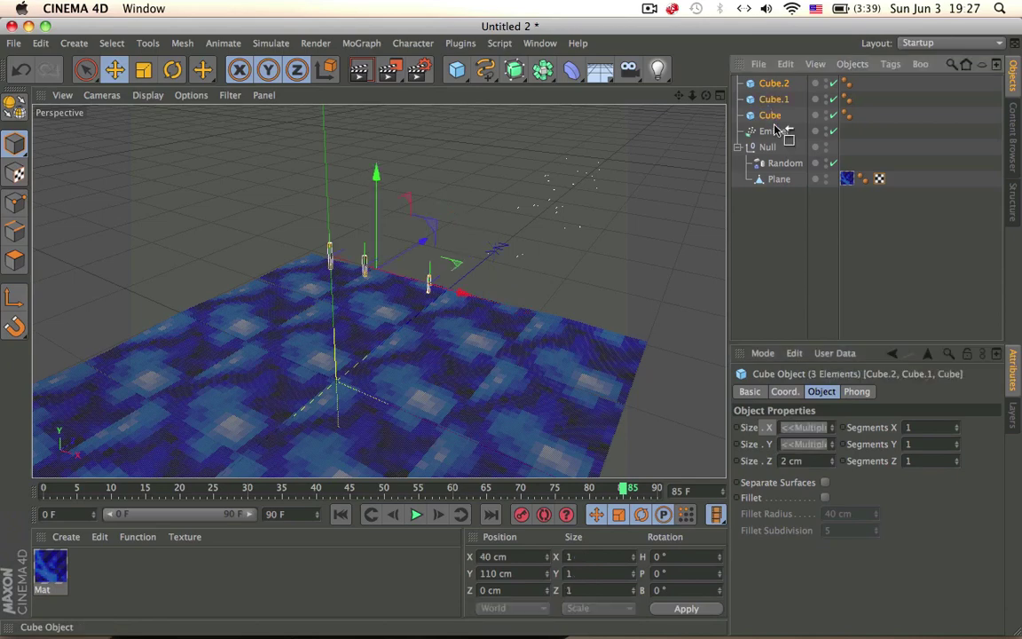
left_click_drag(781, 134, 777, 131)
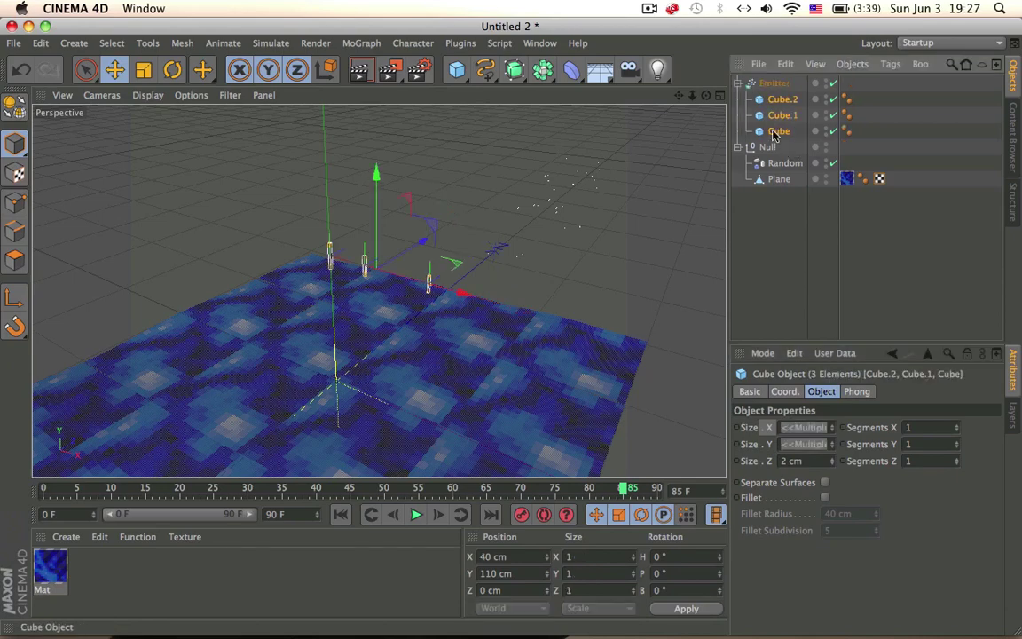
key("c")
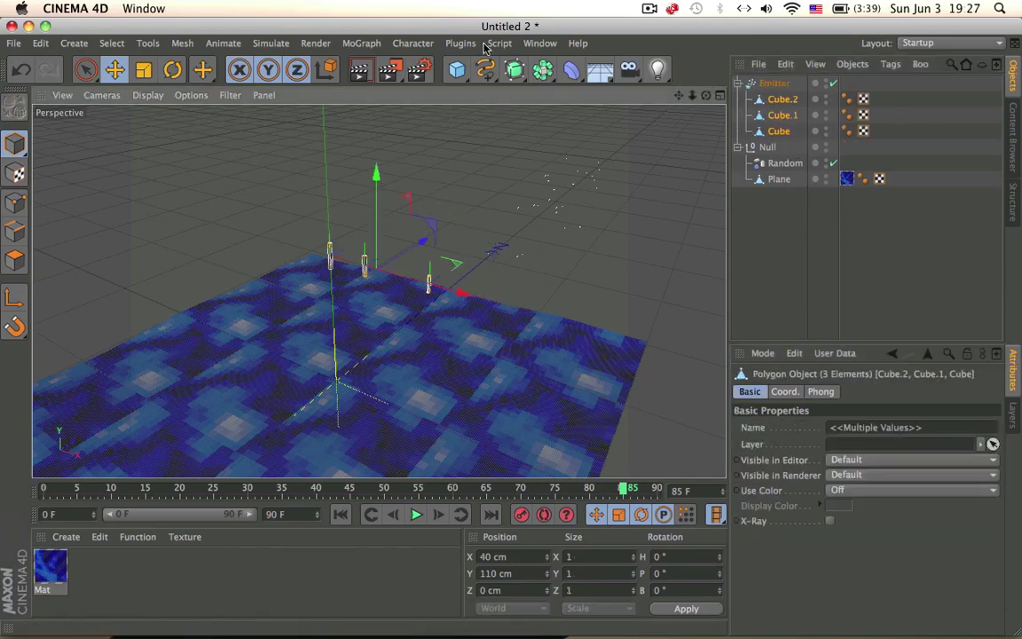
mouse_move(125, 612)
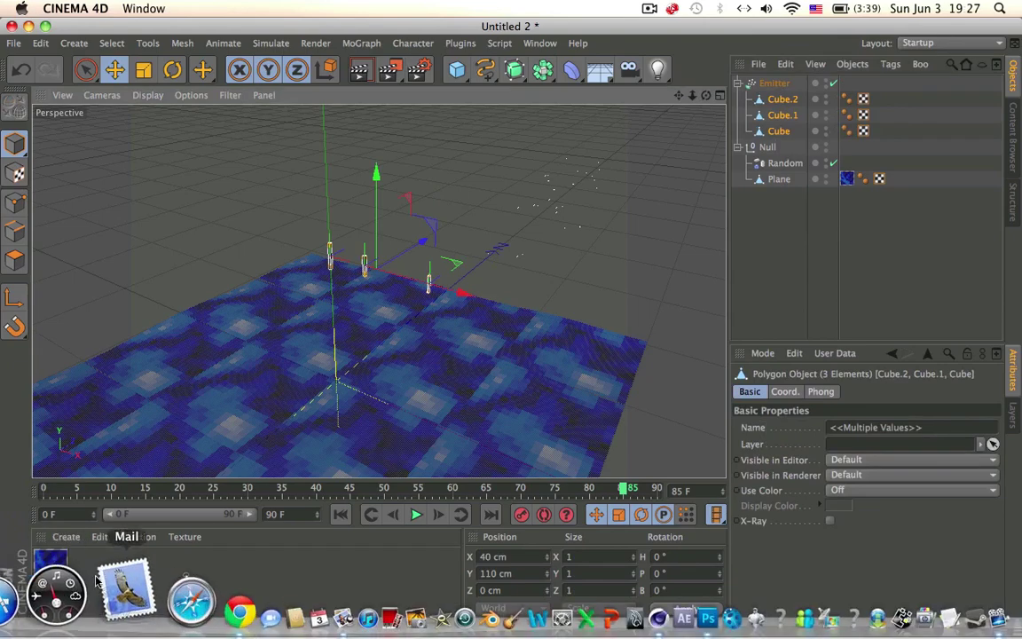
left_click(126, 576)
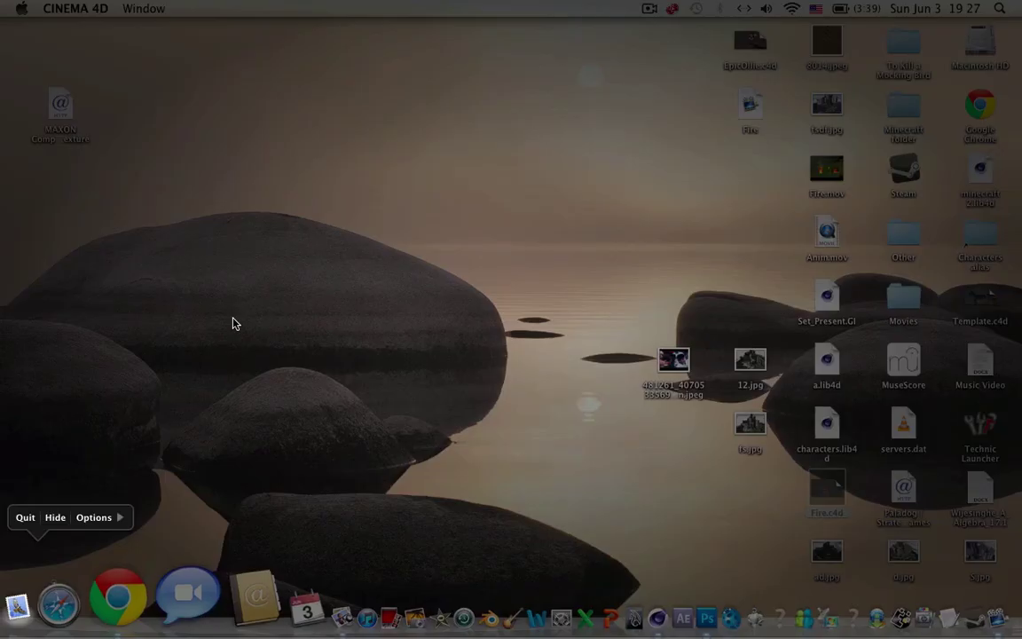
left_click(235, 322)
left_click(226, 530)
Create a new material and apply it to the Emitter
double_click(211, 589)
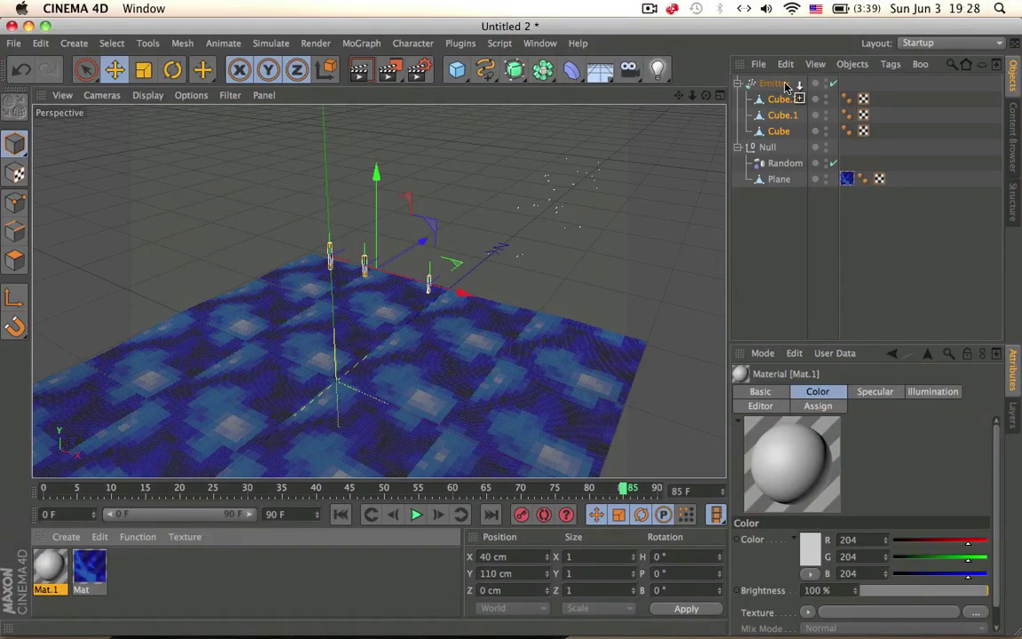
left_click_drag(785, 86, 784, 85)
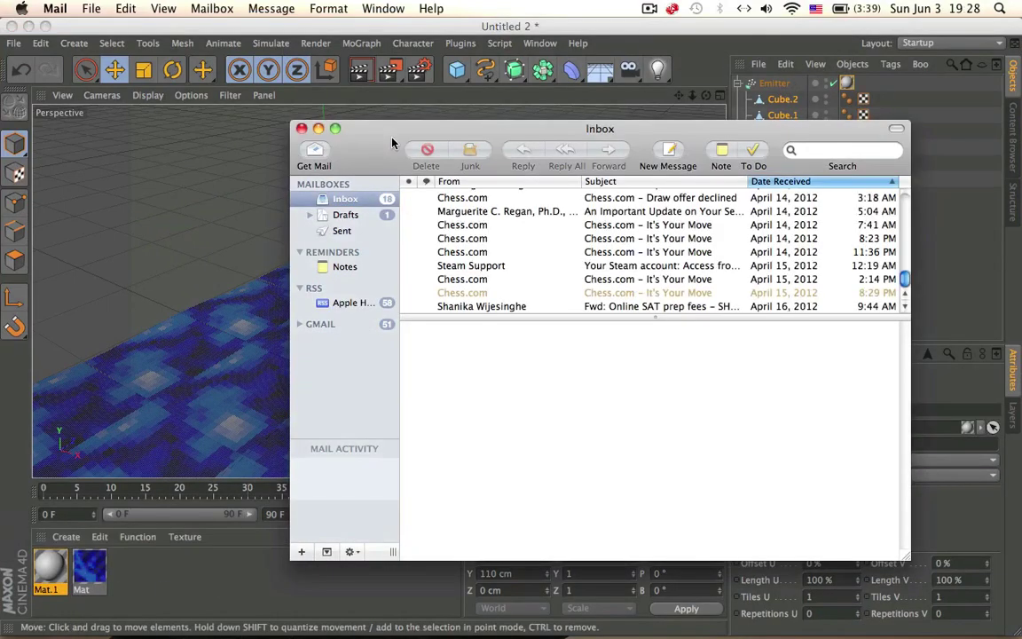
left_click(48, 579)
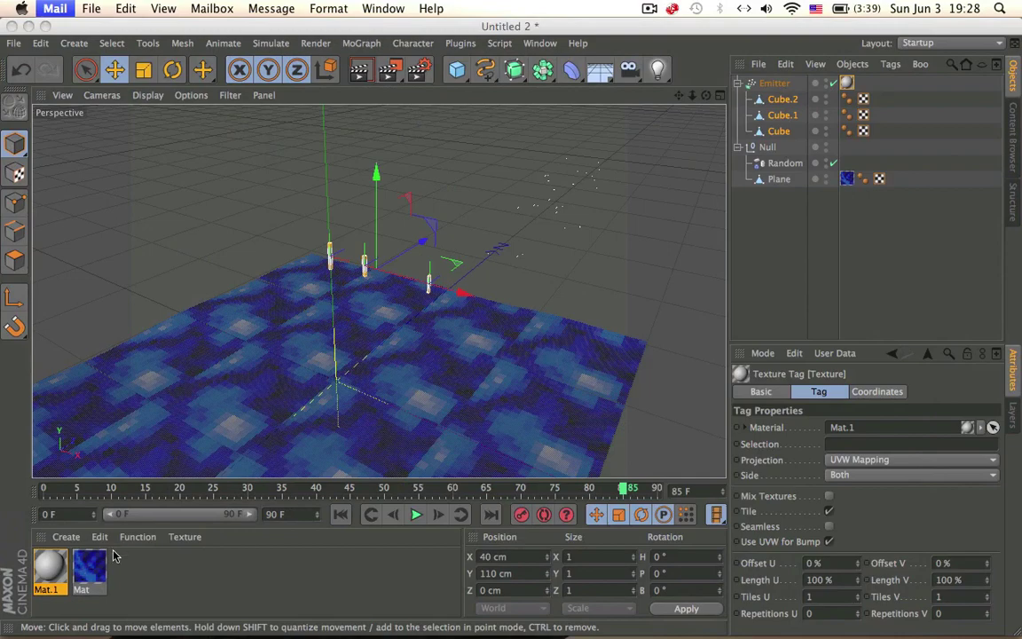
Turn off Specular in the Emitter's material and set its colour to R 23, G 118, B 255
double_click(53, 568)
left_click(302, 429)
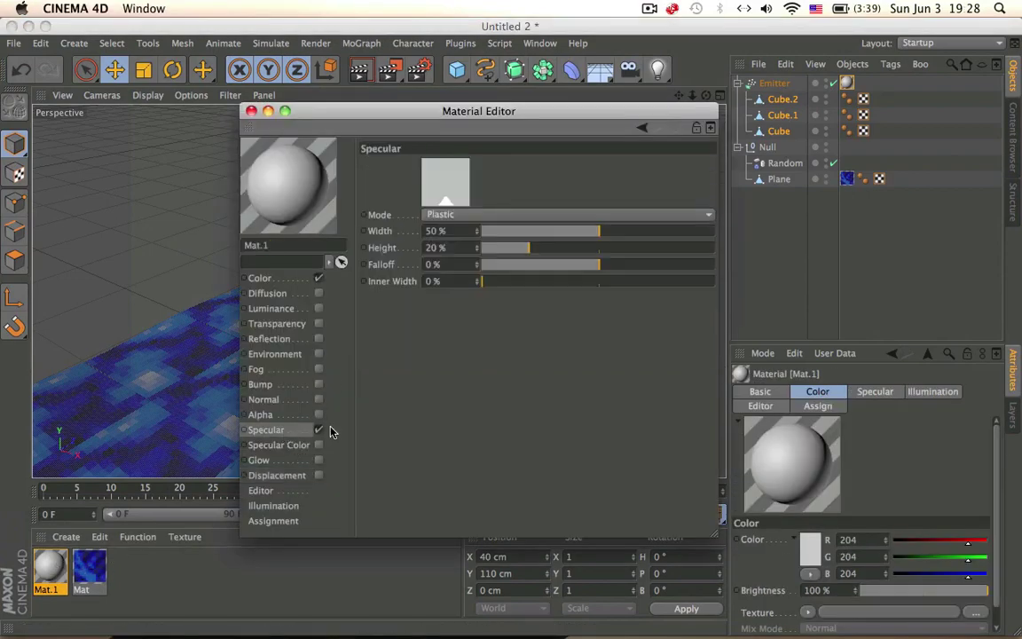
left_click(319, 430)
left_click(285, 279)
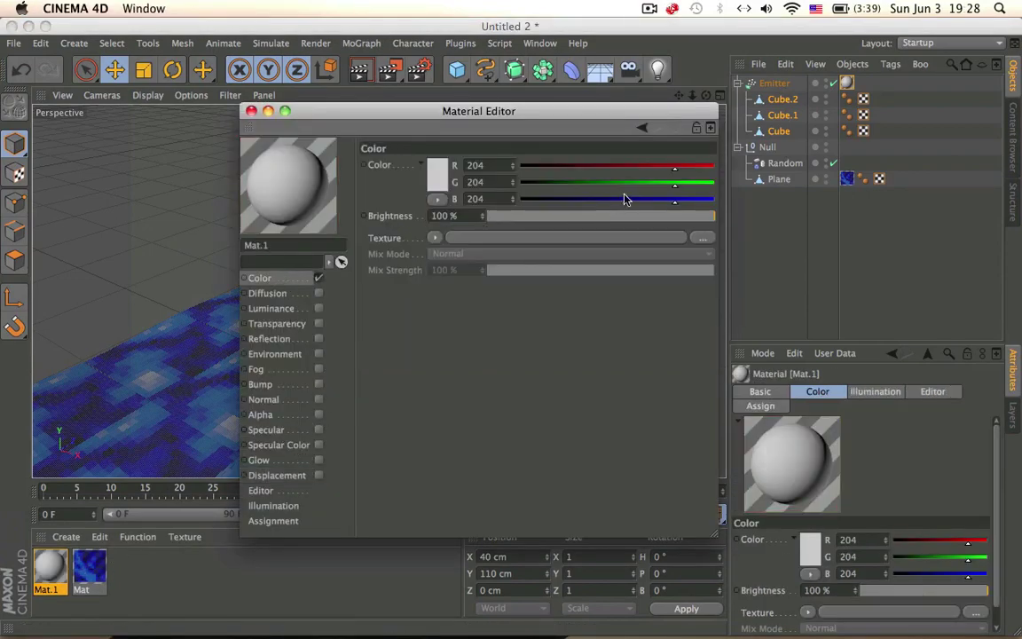
left_click_drag(625, 199, 715, 198)
left_click_drag(674, 182, 793, 229)
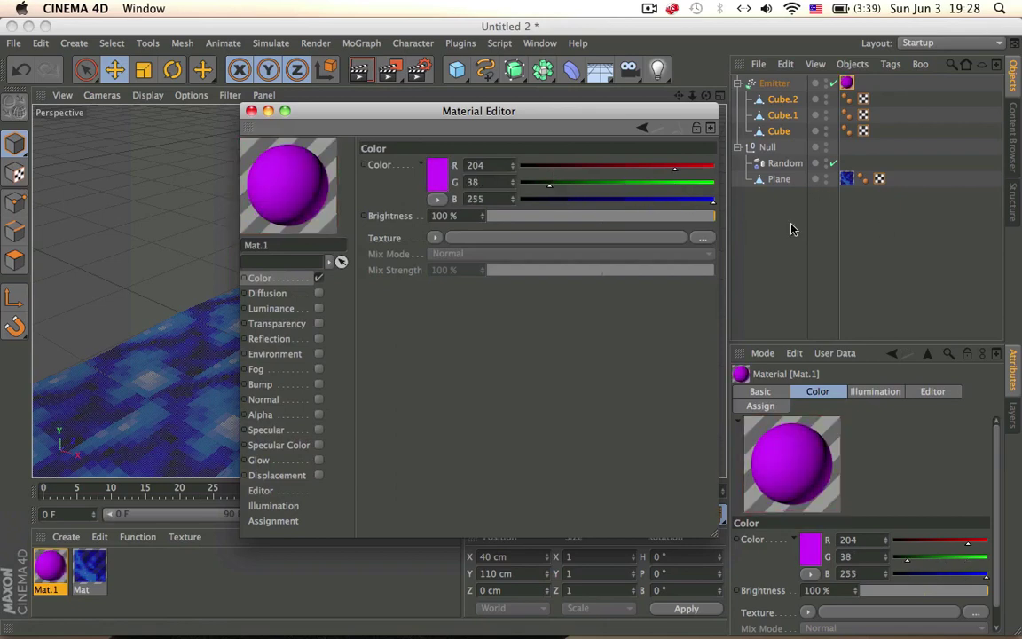
left_click(612, 183)
left_click_drag(674, 167, 539, 169)
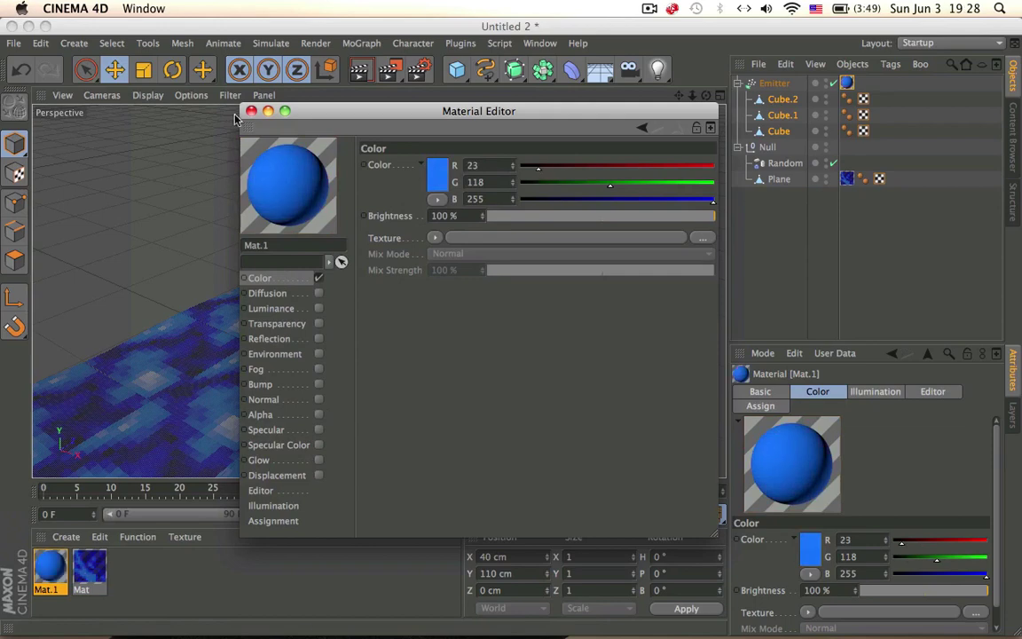
left_click(251, 111)
Turn on Show Objects for the Emitter and set both birthrates to 50, Stop Emission 1293 F, Lifetime 100 F and Speed 2000 cm
left_click_drag(369, 341, 370, 294, "alt")
left_click(589, 235)
middle_click_drag(351, 351, 351, 320, "alt")
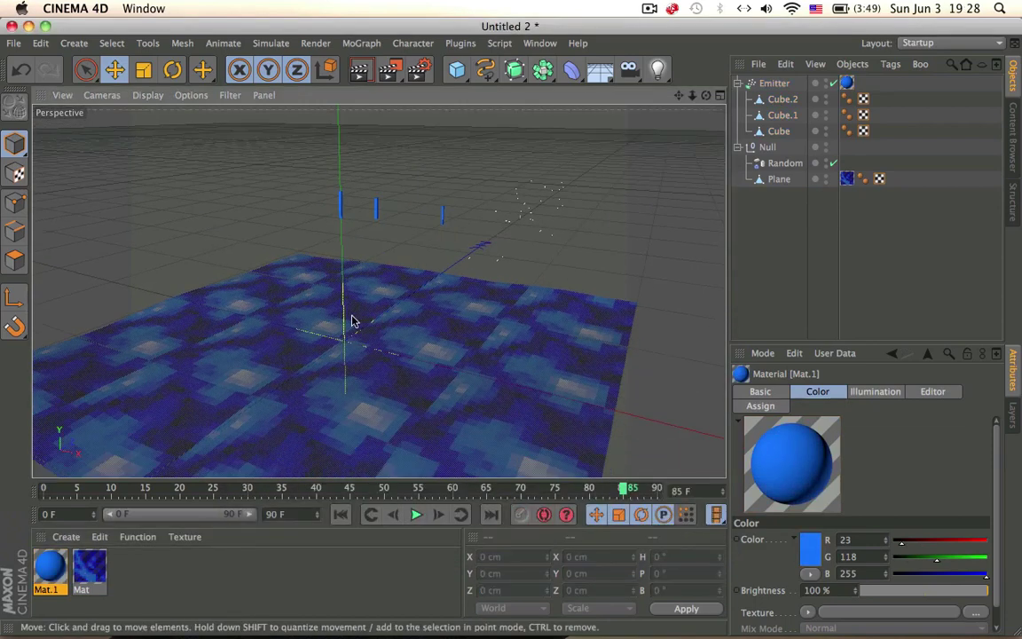
scroll(351, 319, "down", 1)
left_click(774, 82)
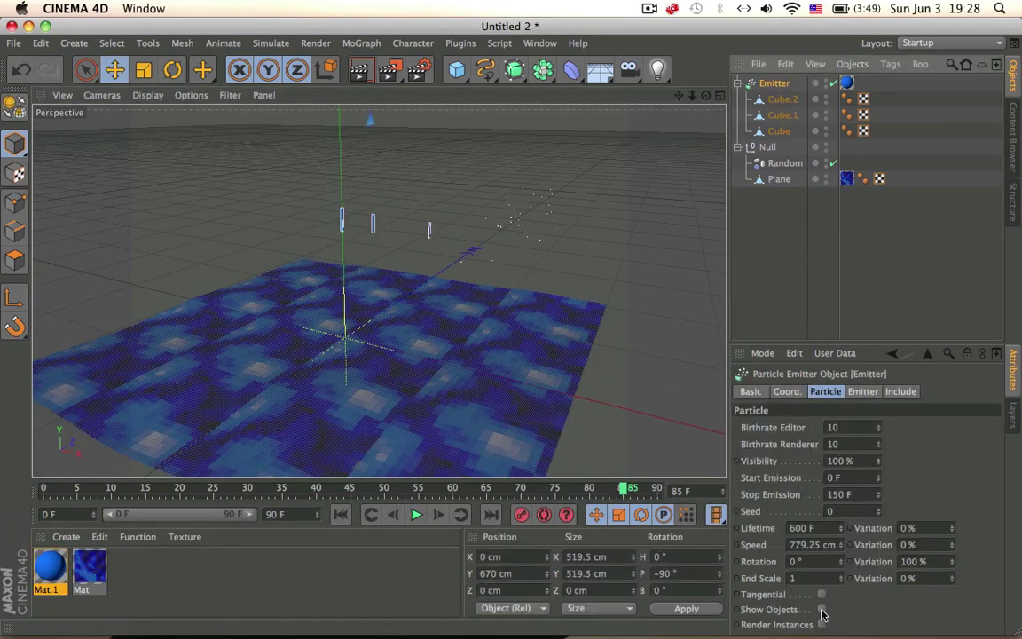
left_click(822, 610)
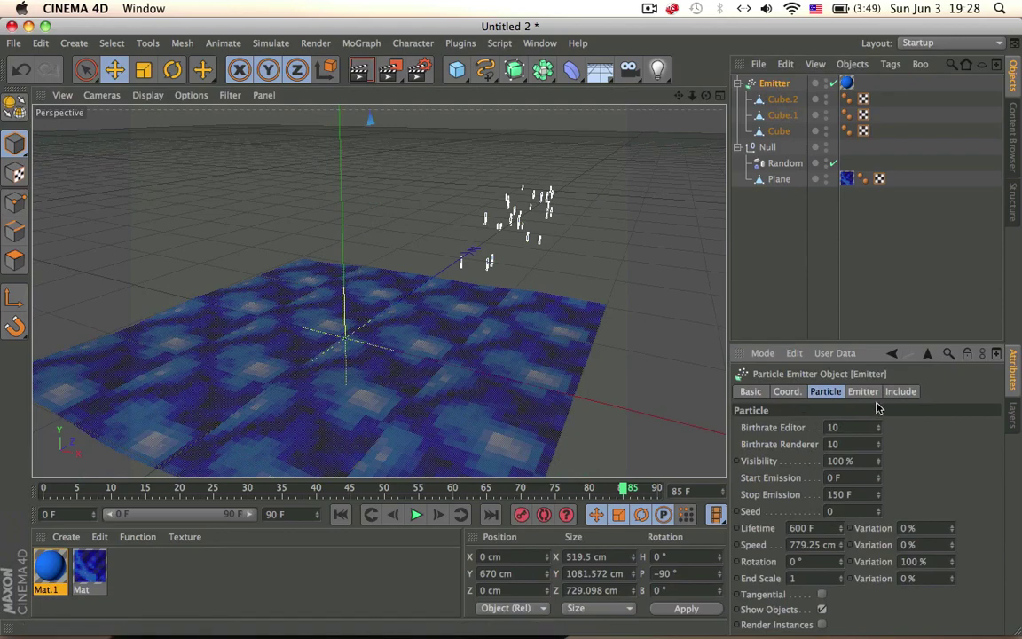
left_click_drag(299, 495, 41, 497)
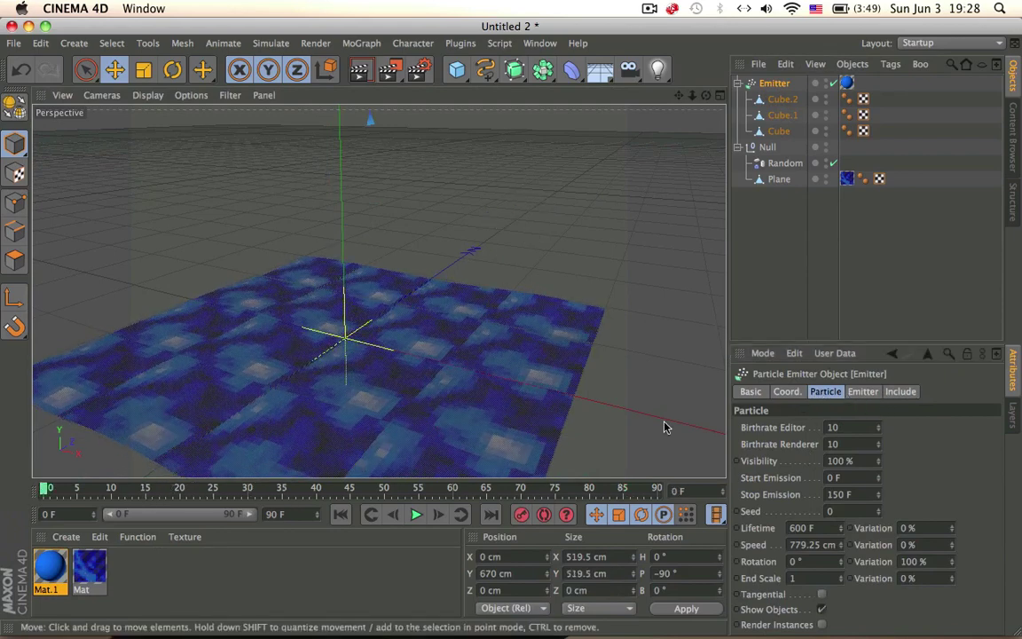
left_click(852, 427)
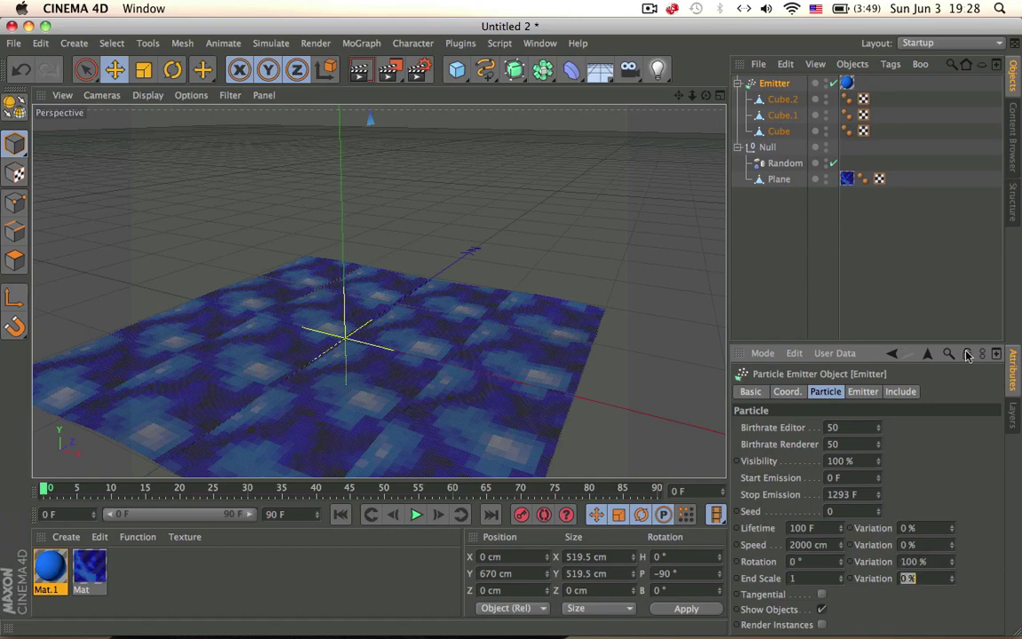
Preview the rain at frame 29 and examine the falling cubes around the water surface
left_click_drag(111, 487, 242, 484)
left_click(481, 278)
left_click_drag(571, 173, 422, 270, "alt")
middle_click_drag(446, 305, 524, 299, "alt")
left_click_drag(524, 299, 629, 212, "alt")
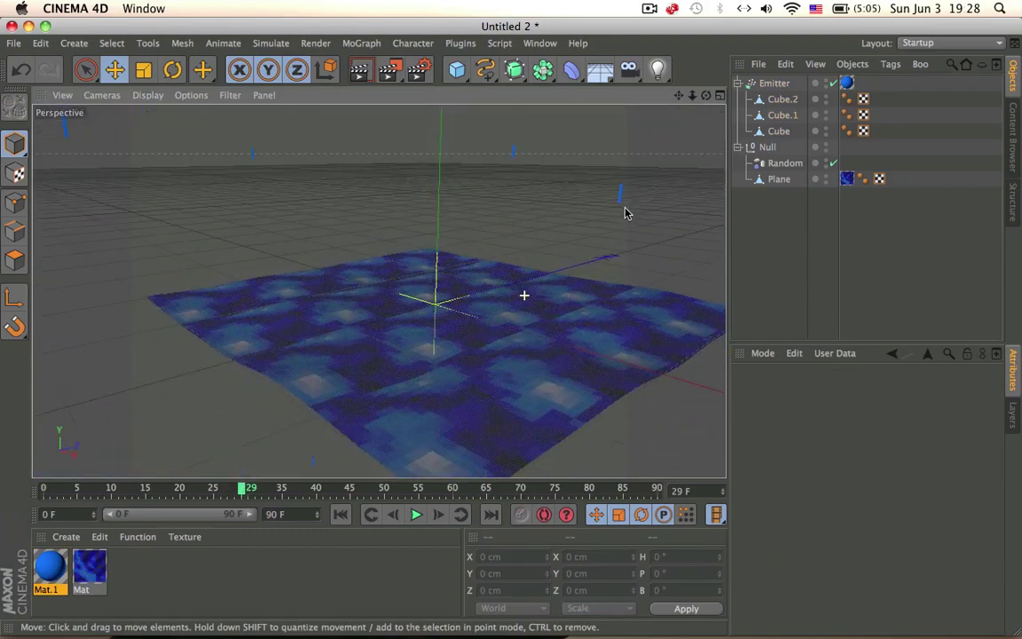
left_click(547, 347)
middle_click_drag(547, 347, 538, 311, "alt")
left_click_drag(539, 310, 538, 405, "alt")
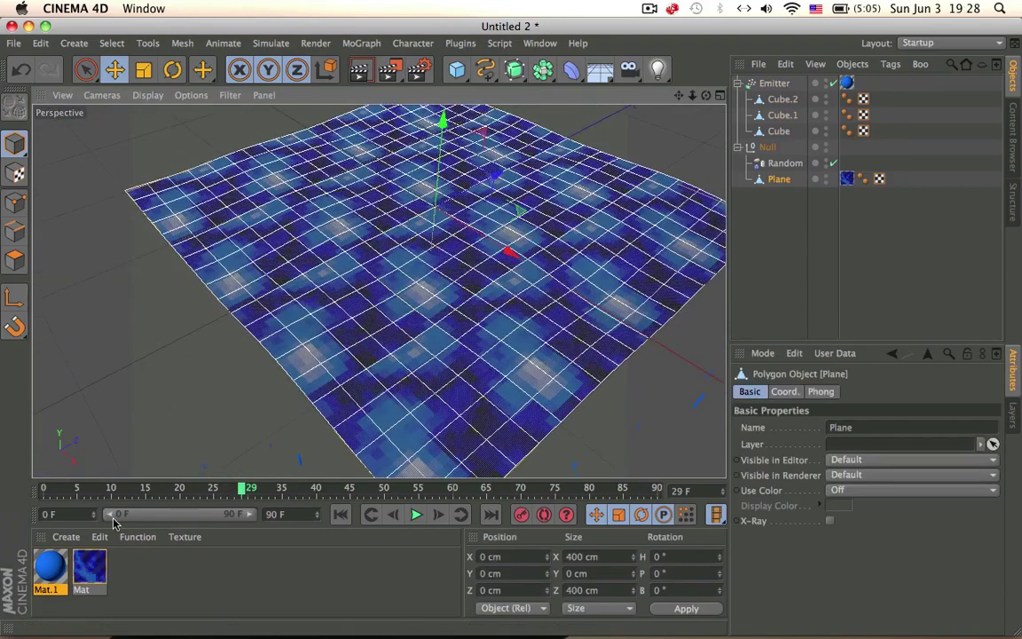
Enable Displacement in the water material with the Ripple effect as its texture, and turn on Sub-Polygon Displacement
double_click(90, 567)
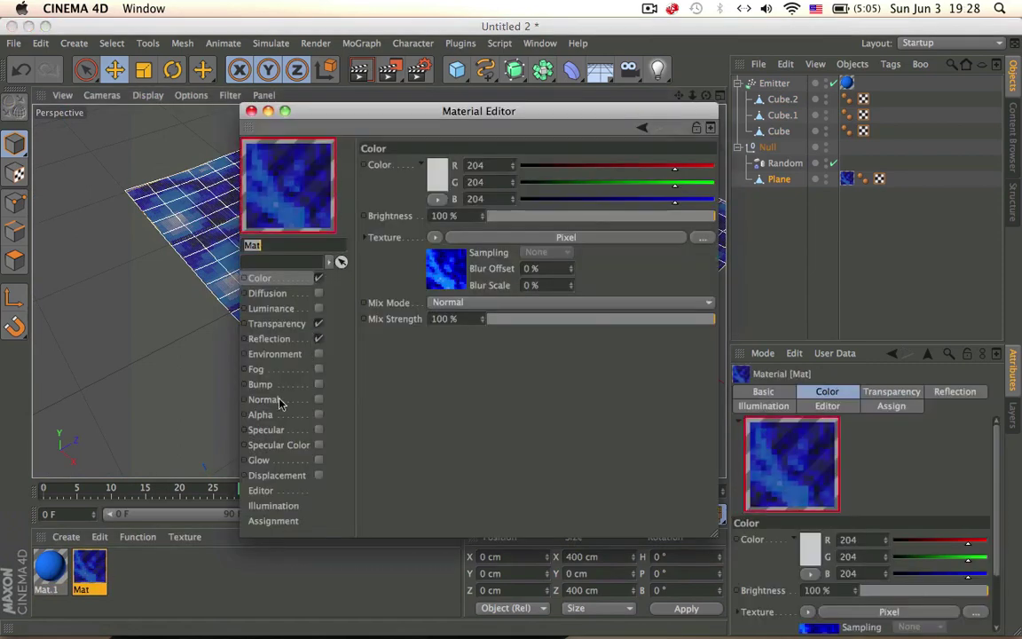
left_click(318, 475)
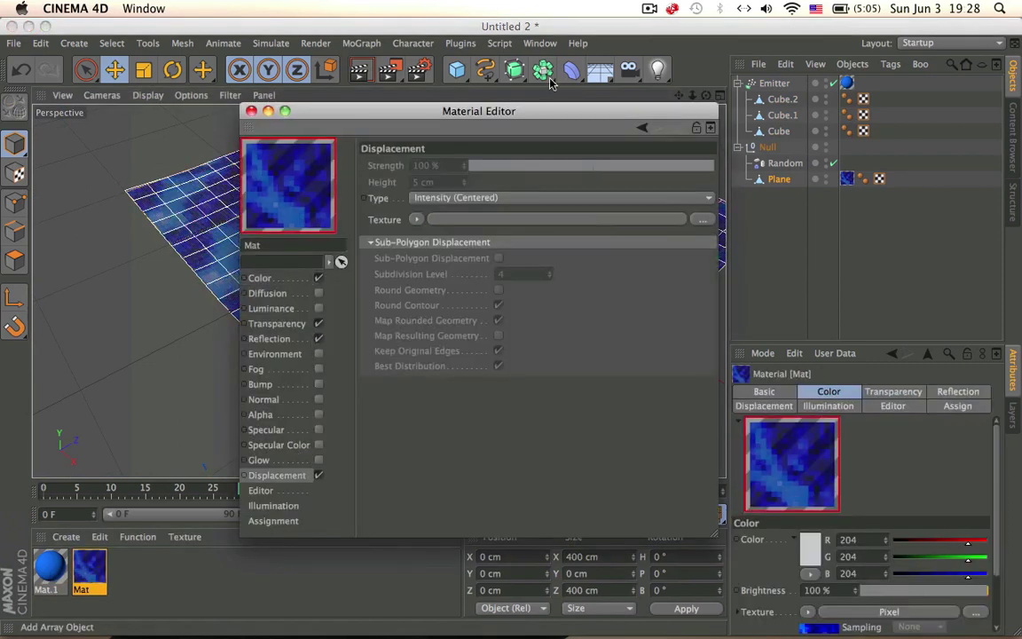
left_click(416, 220)
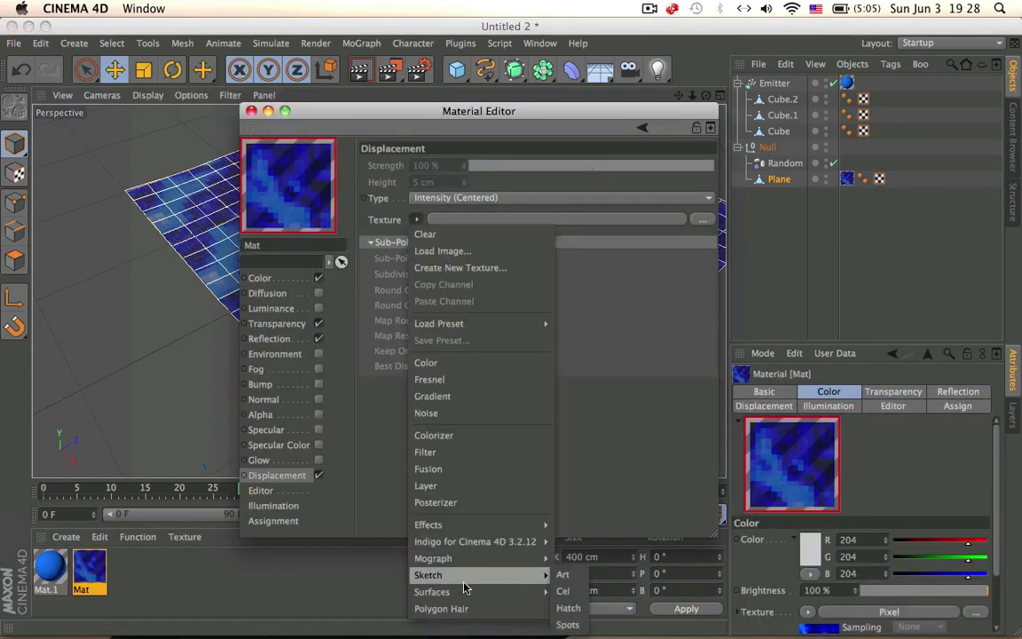
mouse_move(482, 592)
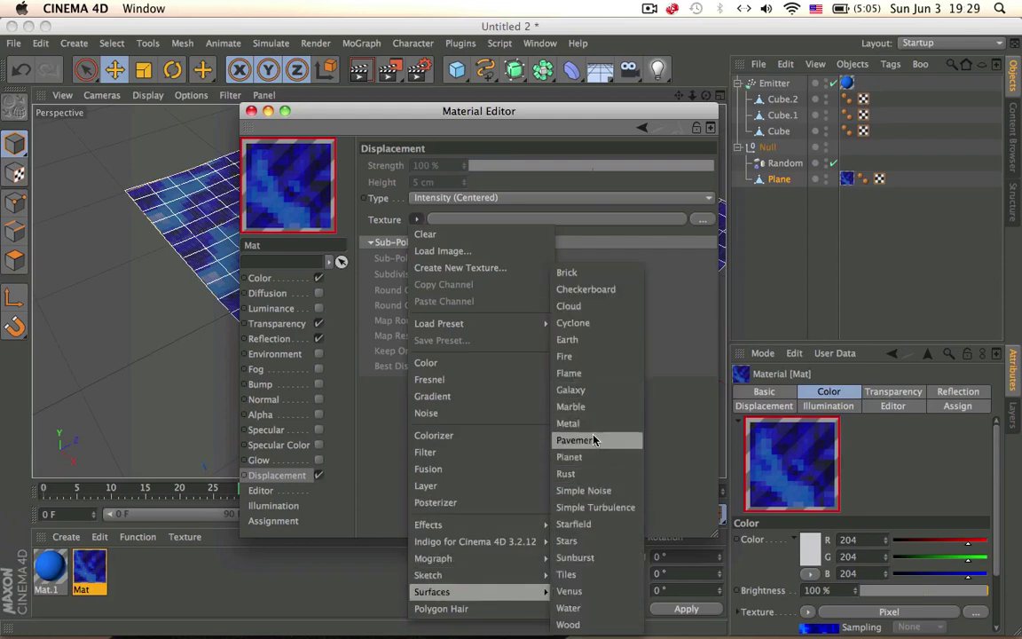
mouse_move(477, 531)
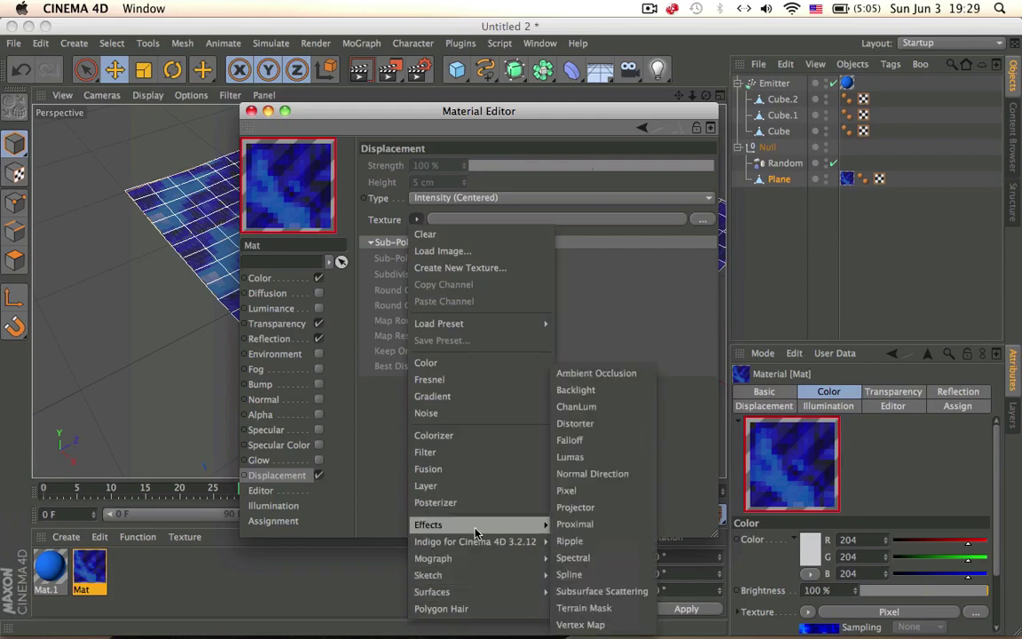
left_click(571, 540)
left_click(498, 306)
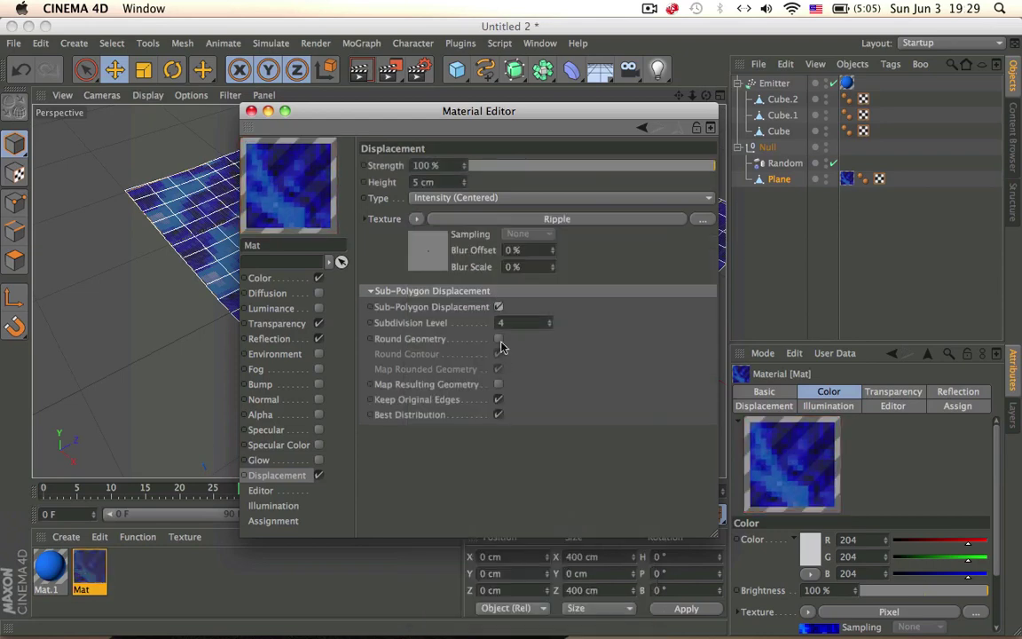
Set the Ripple shader's wave length to 10 cm and its speed to 126
left_click(433, 238)
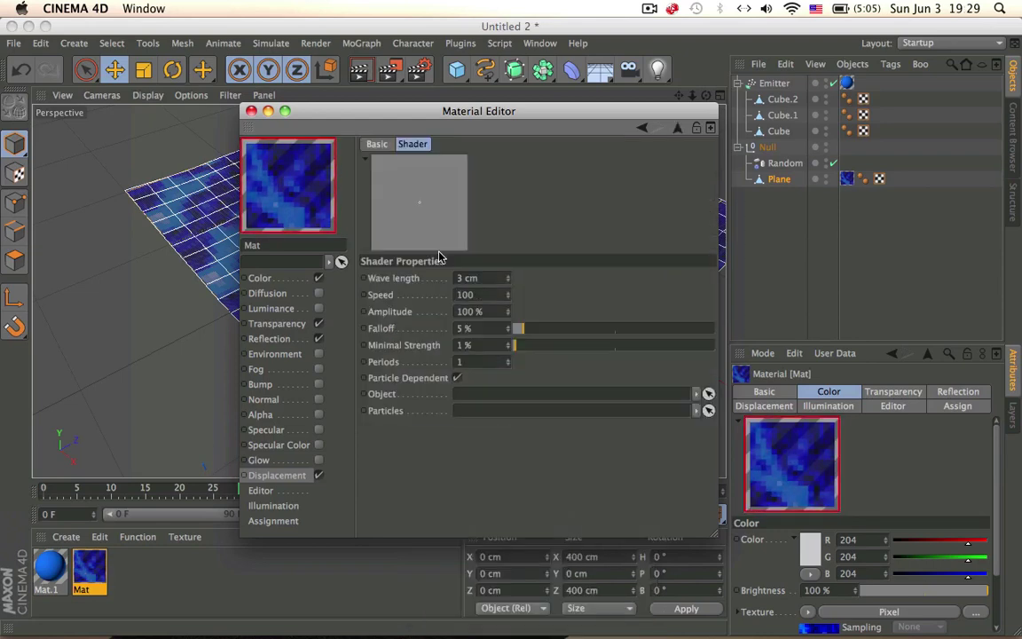
left_click_drag(509, 280, 509, 301)
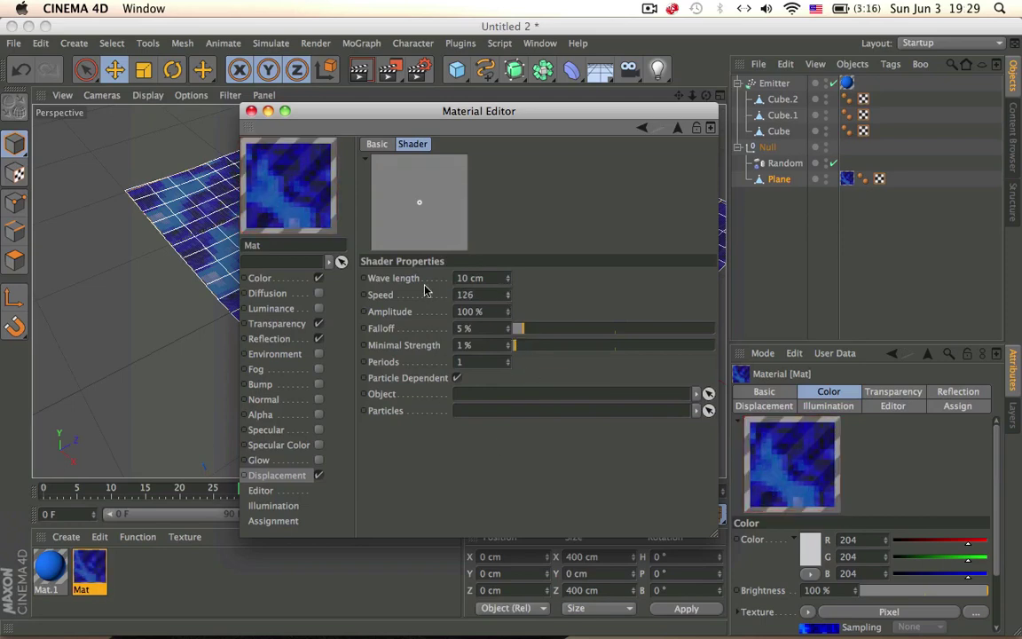
Assign the water Plane as the Ripple shader's object and the Emitter as its particles
left_click(785, 181)
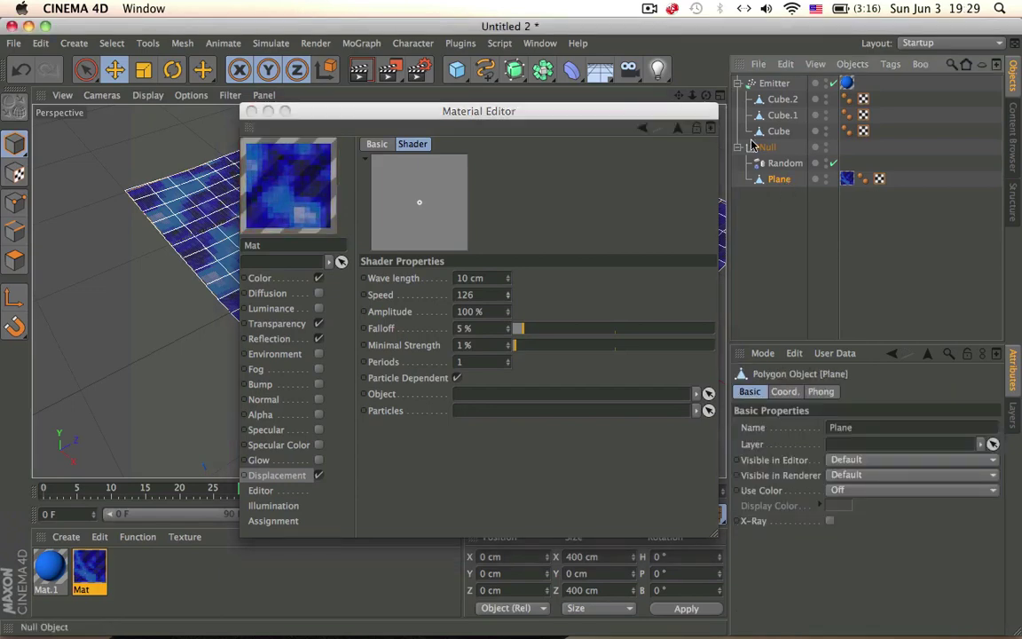
mouse_move(661, 105)
left_mouse_down()
mouse_move(856, 193)
mouse_move(660, 158)
mouse_move(670, 99)
left_mouse_up()
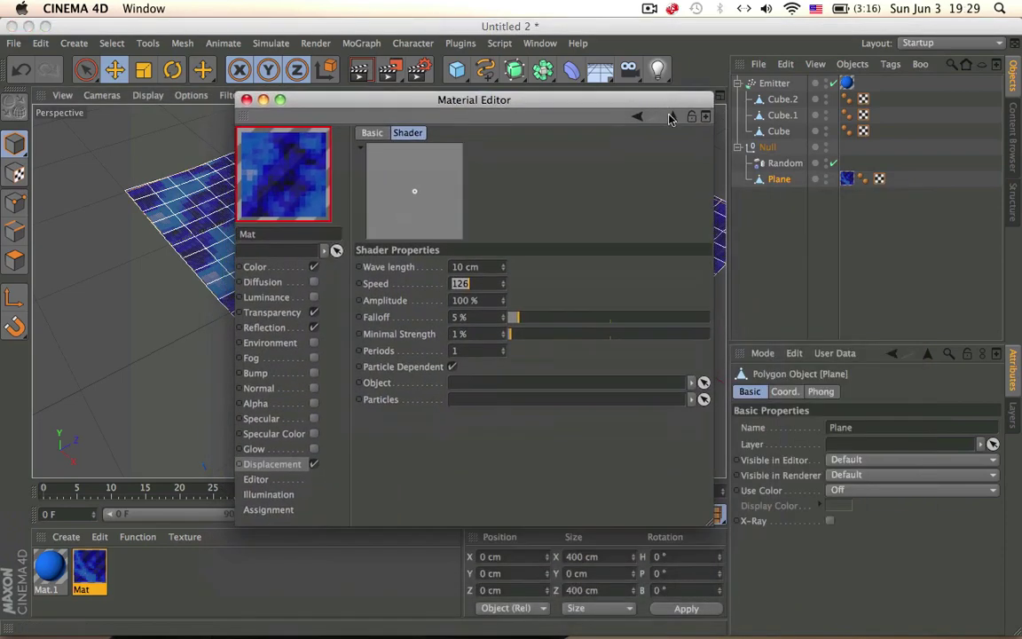
left_click(786, 182)
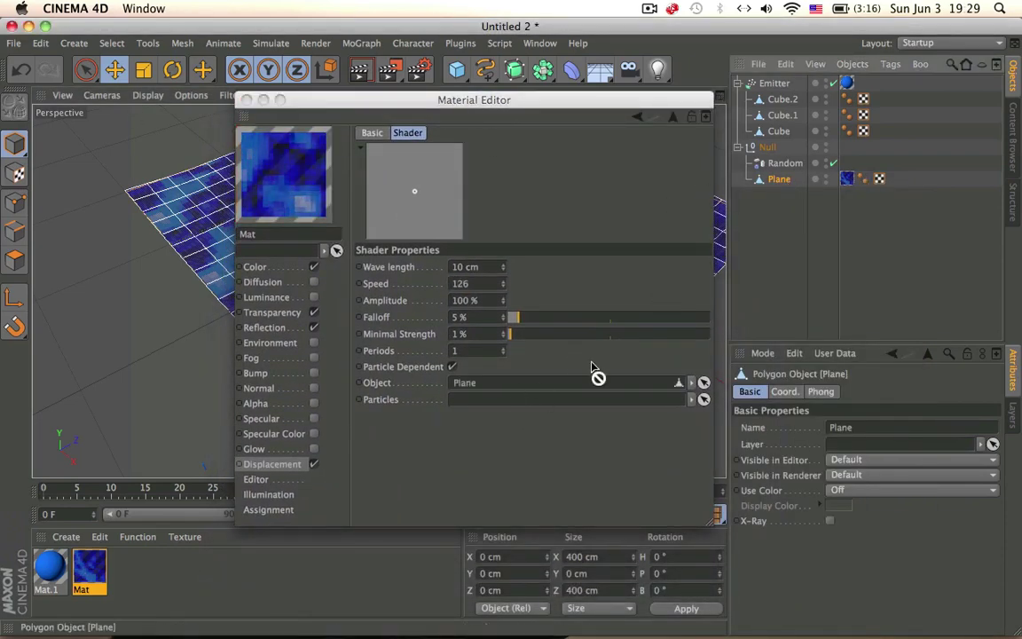
left_click_drag(787, 210, 773, 197)
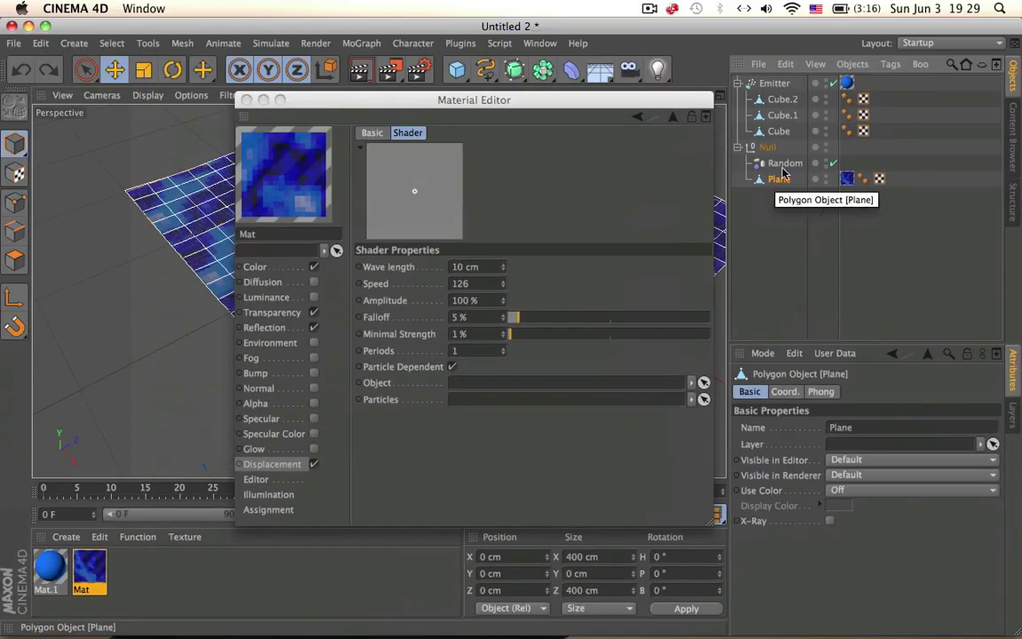
left_click_drag(717, 147, 372, 420)
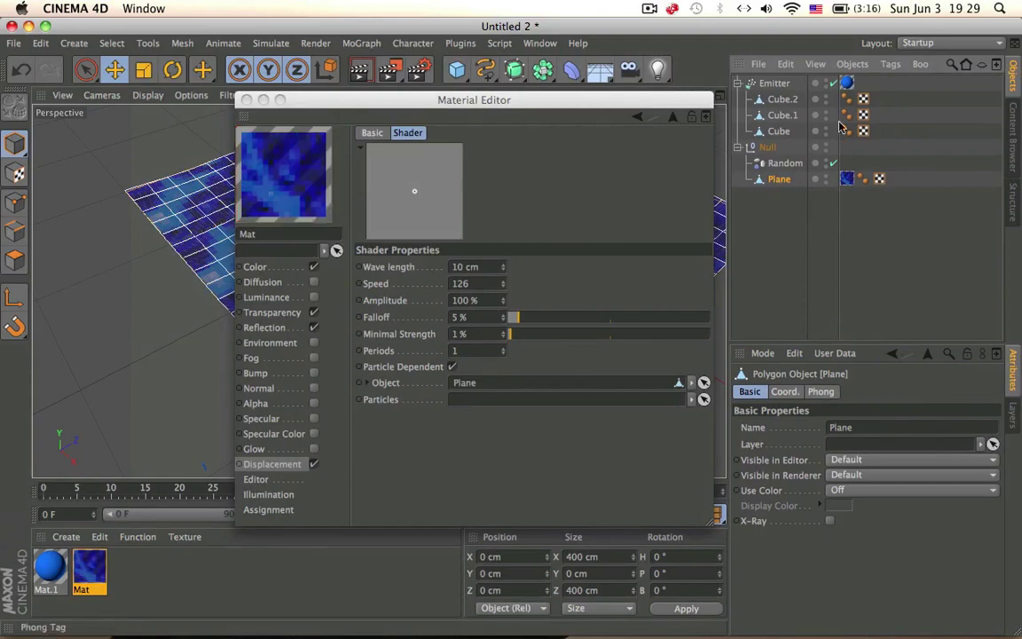
left_click_drag(774, 86, 720, 173)
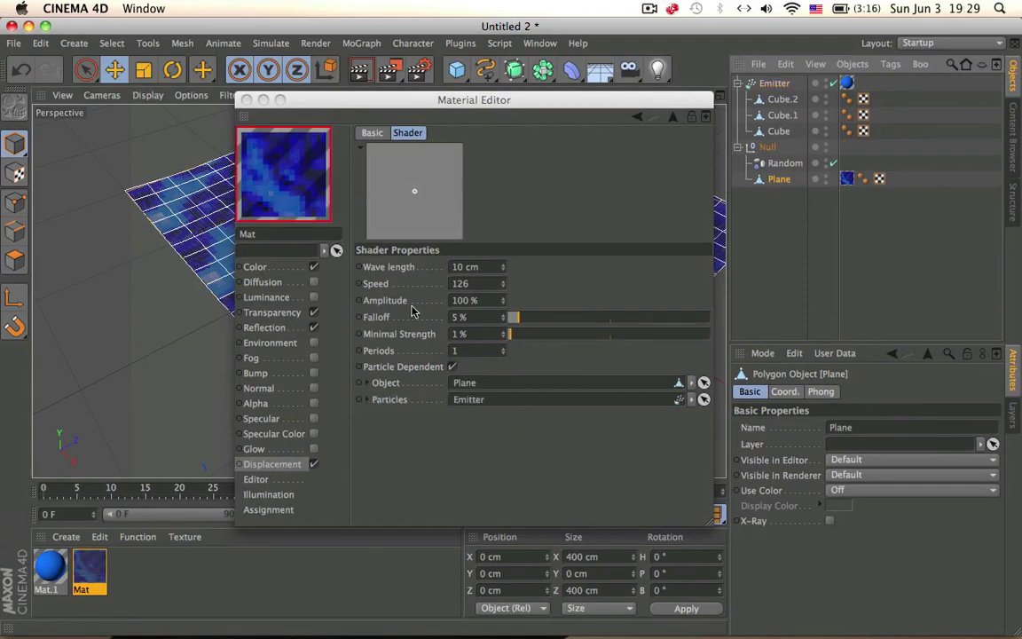
left_click(248, 99)
Add a new Plane primitive to the scene at the water surface's position
left_click_drag(324, 155, 331, 212, "alt")
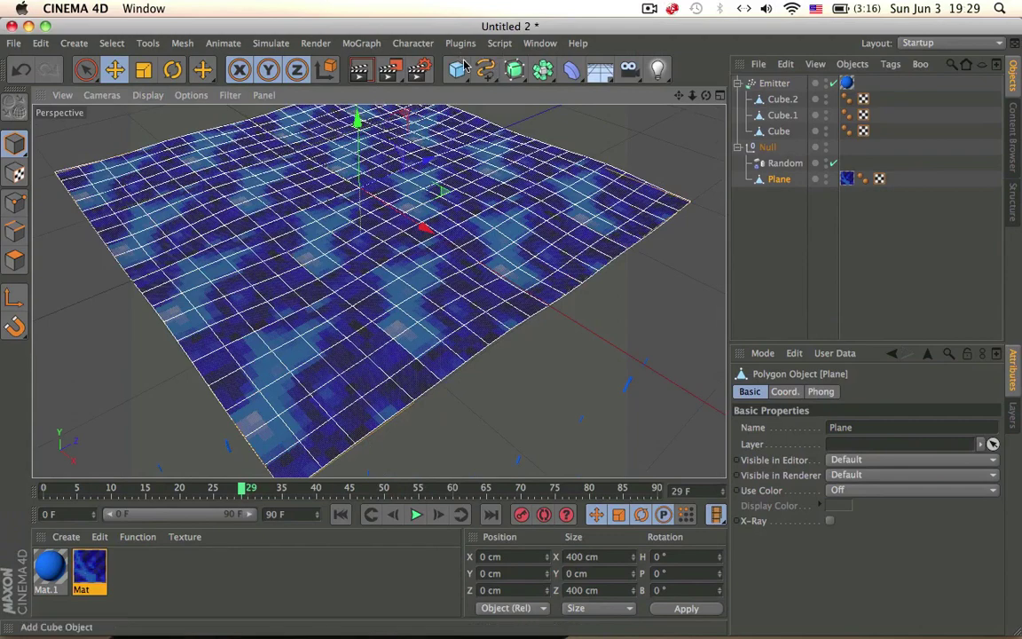
left_click_drag(457, 69, 599, 121)
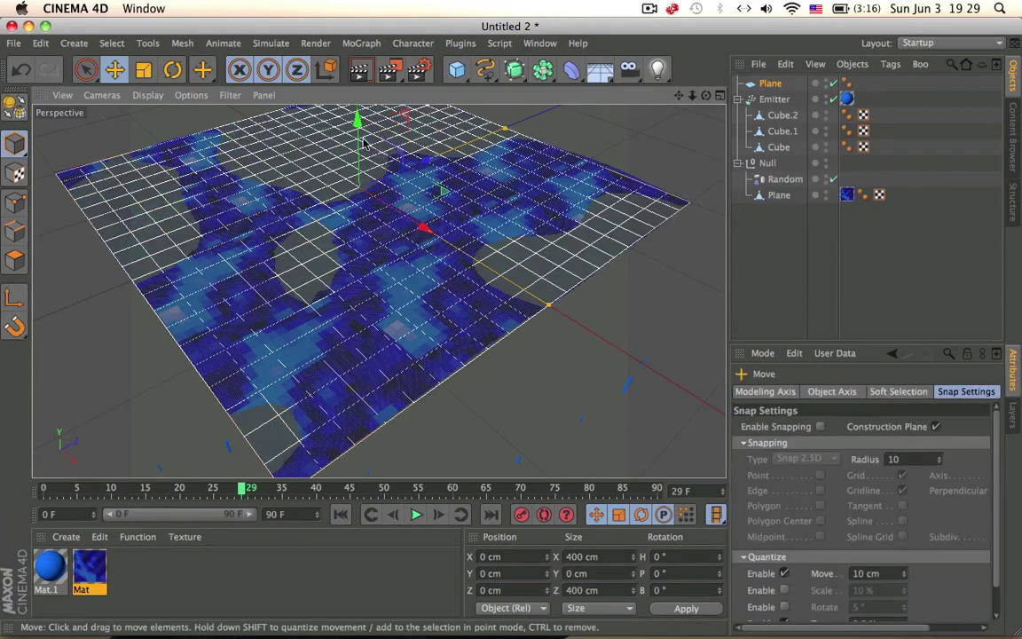
Lower the new Plane to Y -120 cm so it lies beneath the water surface
left_click_drag(363, 142, 310, 441)
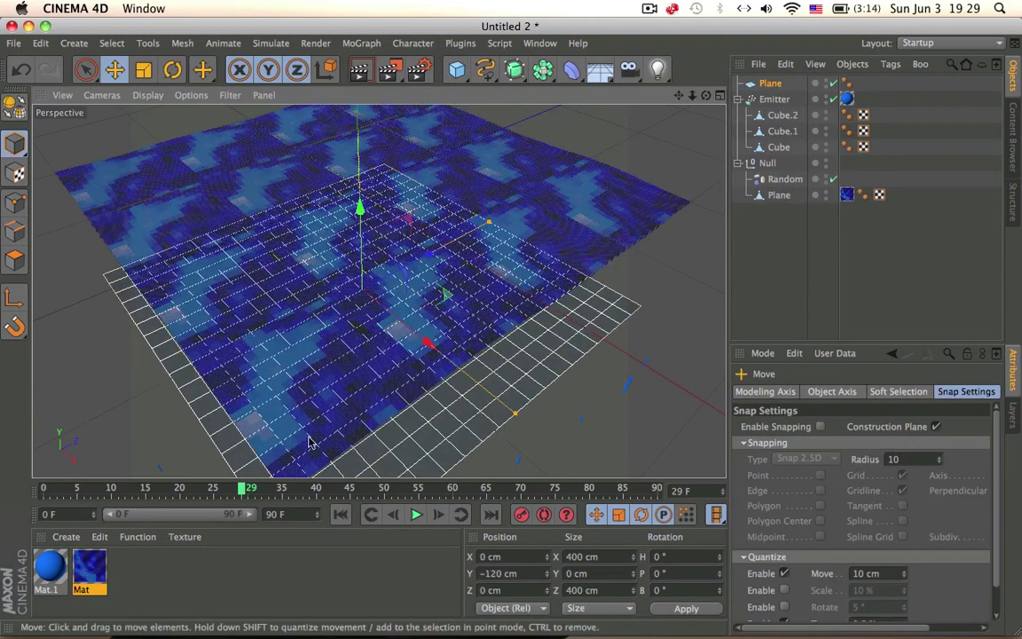
middle_click_drag(418, 453, 420, 391, "alt")
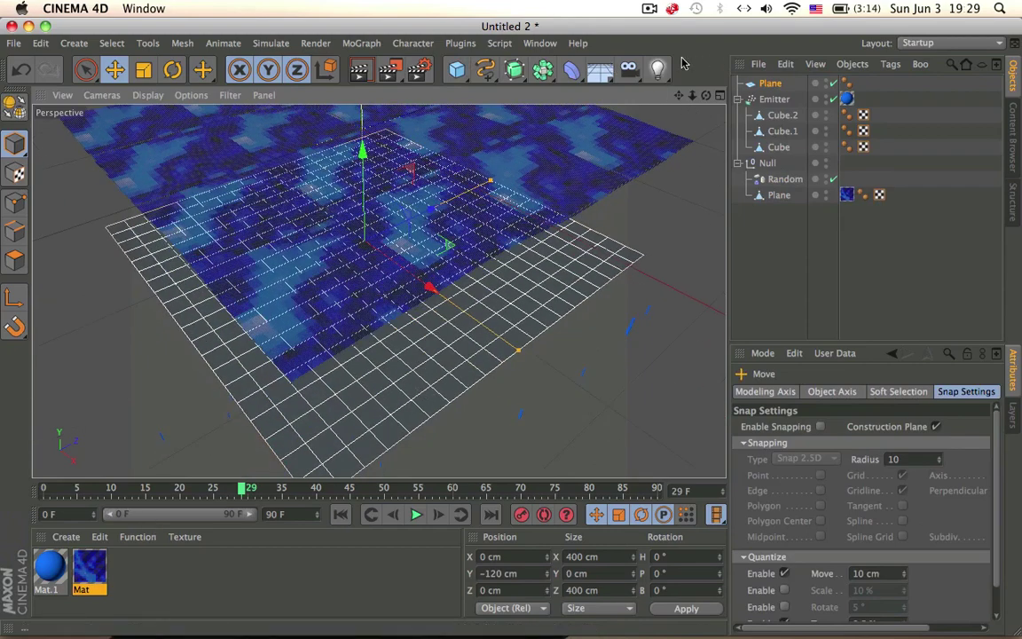
left_click(412, 43)
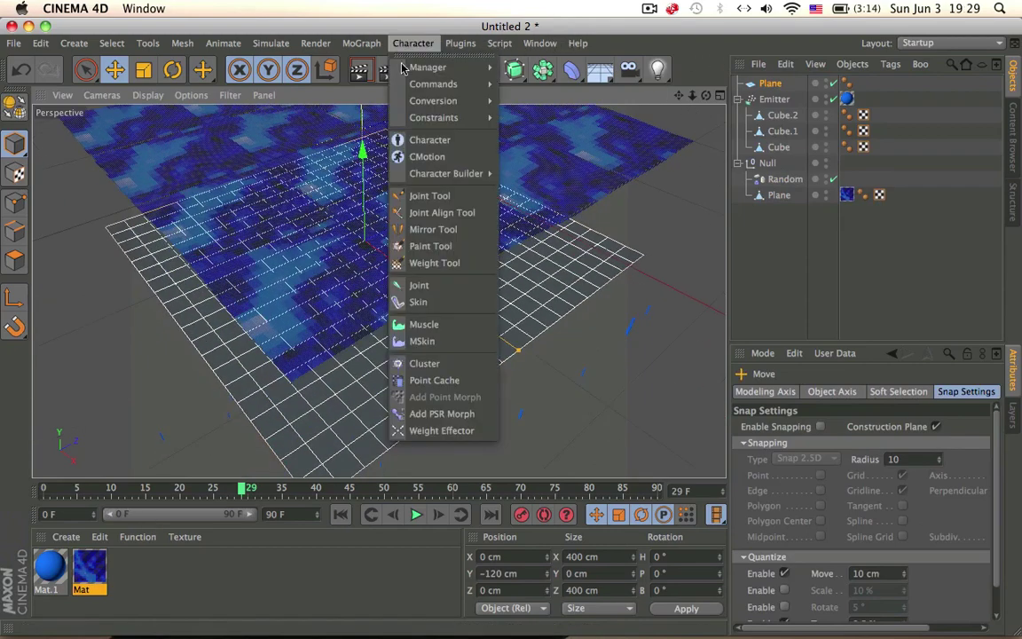
left_click(523, 194)
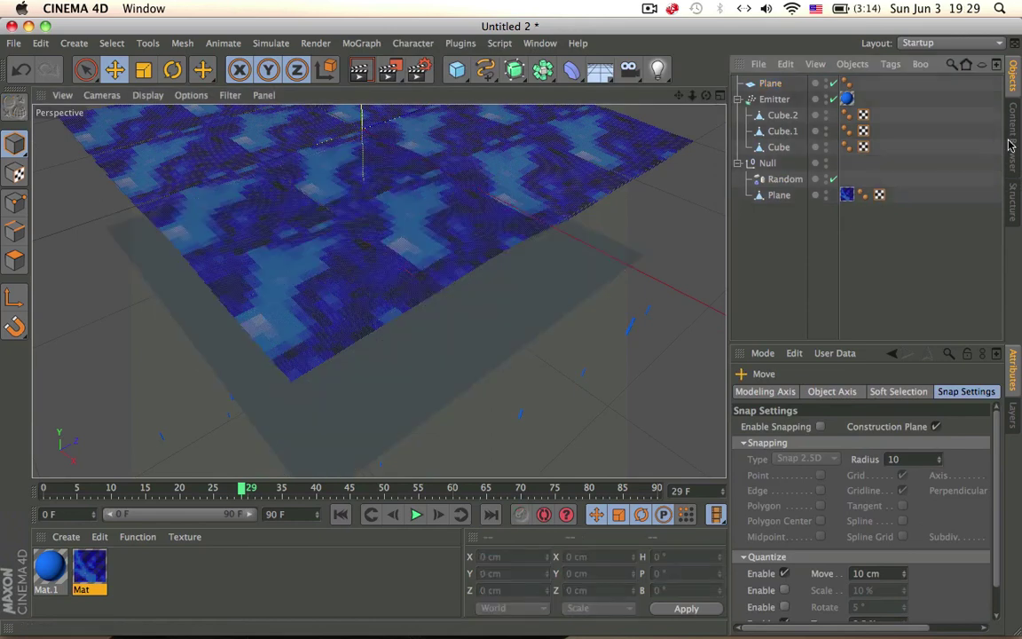
Load the dirt block from the Minecraft Blocks library, then delete the block object, keeping only its material
left_click(1013, 160)
left_click(964, 67)
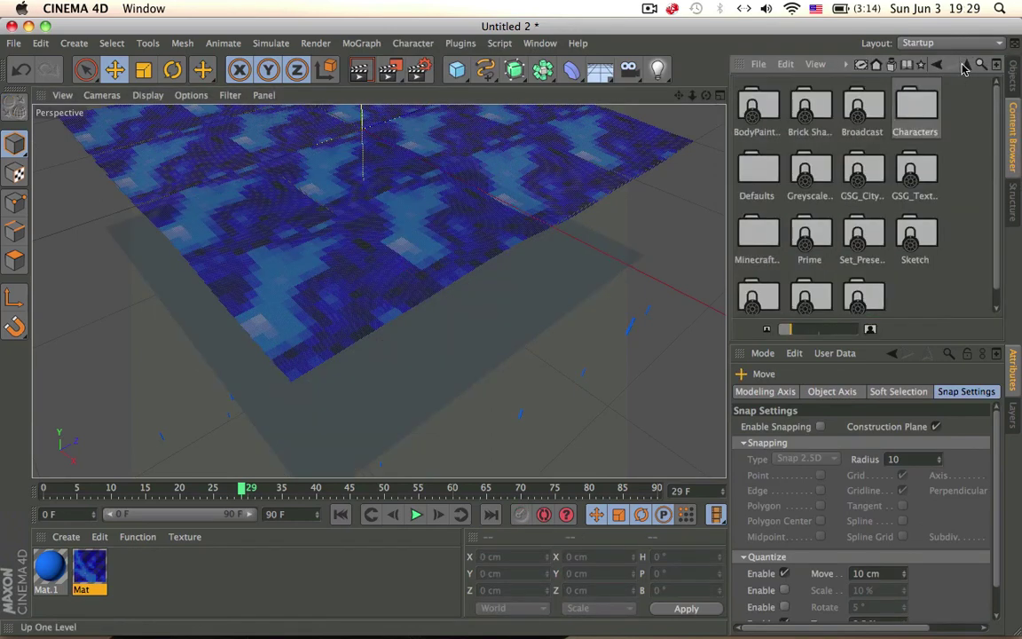
double_click(762, 244)
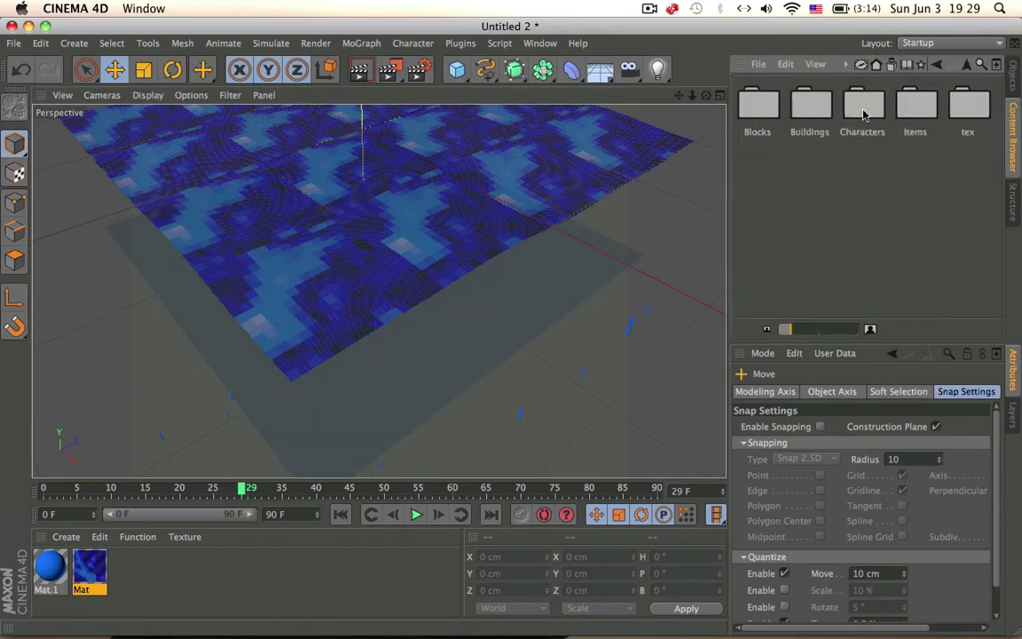
double_click(767, 107)
double_click(865, 289)
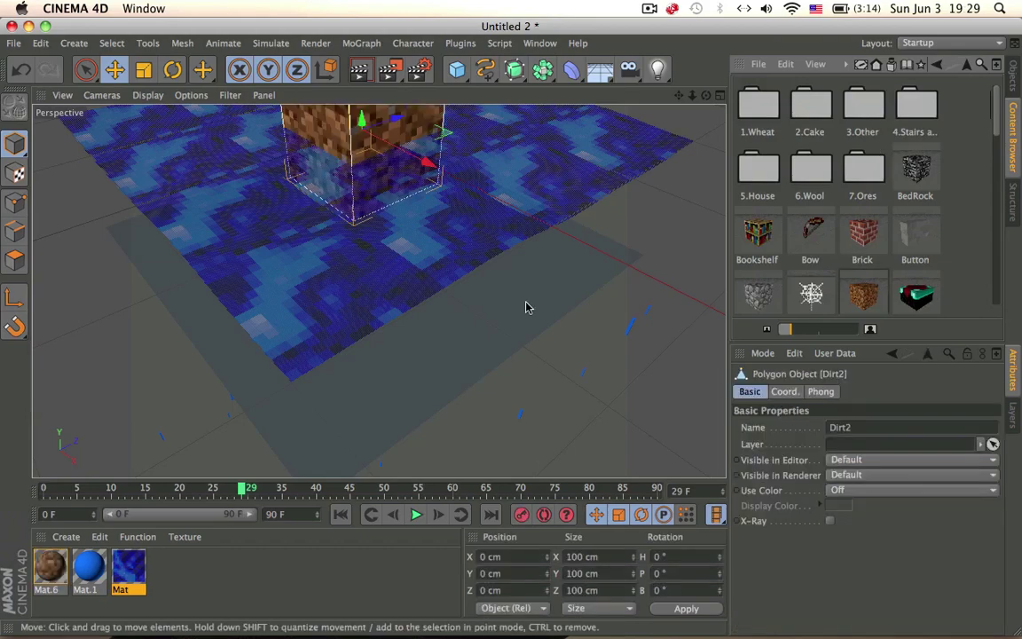
key("Delete")
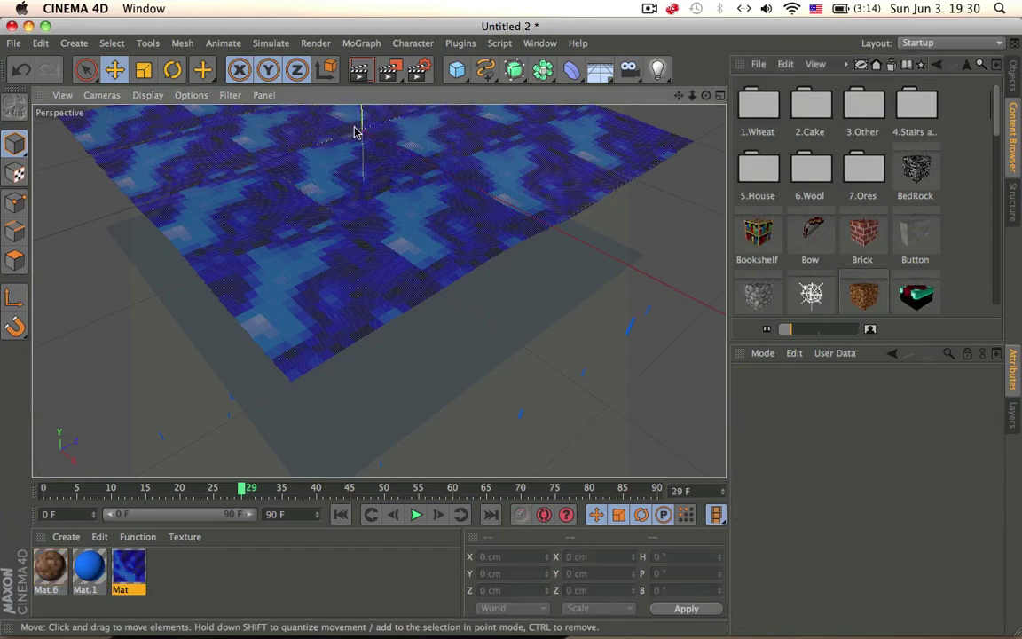
Apply the dirt material Mat.6 to the lower Plane and render a preview of the whole scene in the viewport
left_click_drag(45, 587, 469, 452)
right_click_drag(470, 453, 461, 314, "alt")
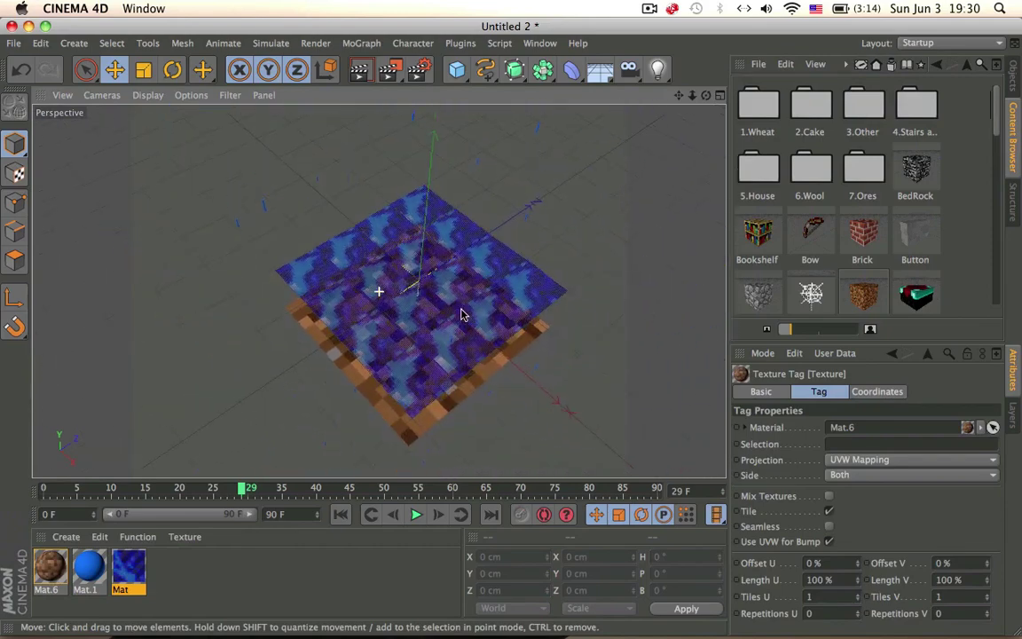
left_click(359, 71)
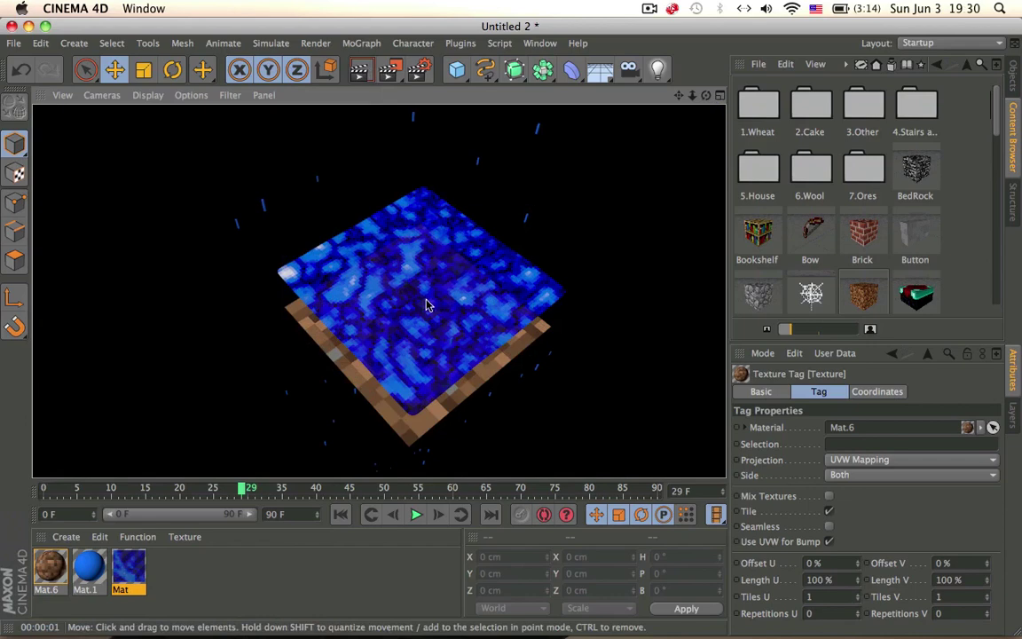
scroll(426, 304, "up", 5)
Render the current frame to the Picture Viewer to examine the water ripples, then start a second render and close the viewer
left_click(399, 78)
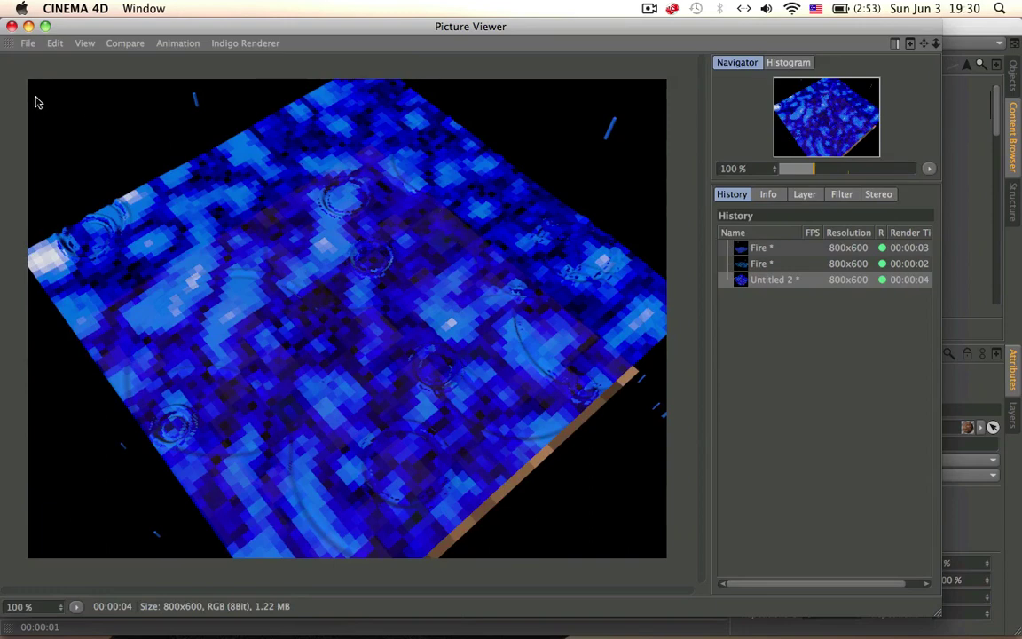
left_click(11, 26)
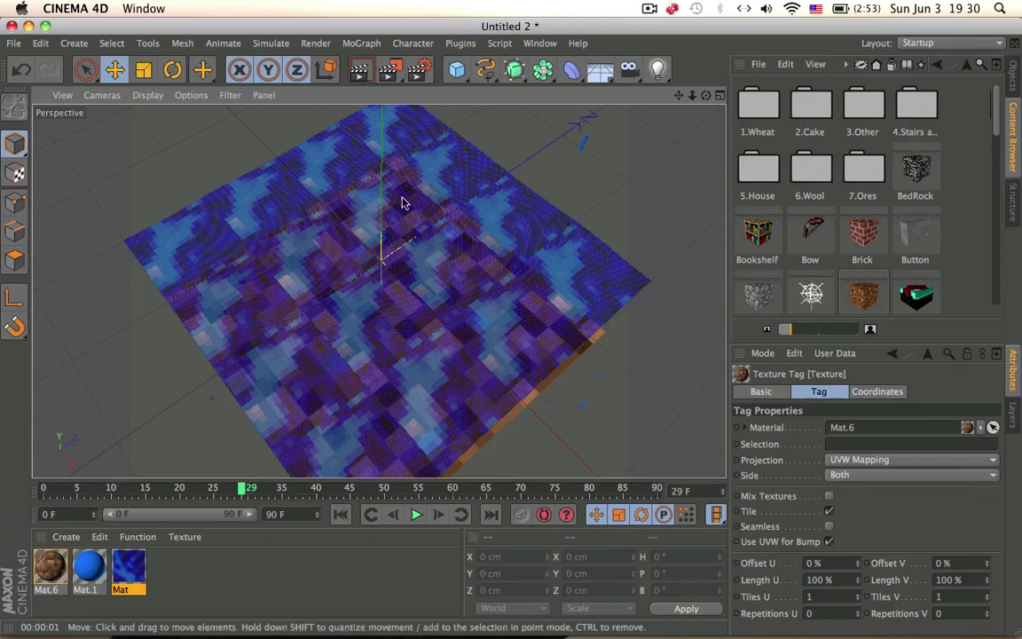
left_click(388, 69)
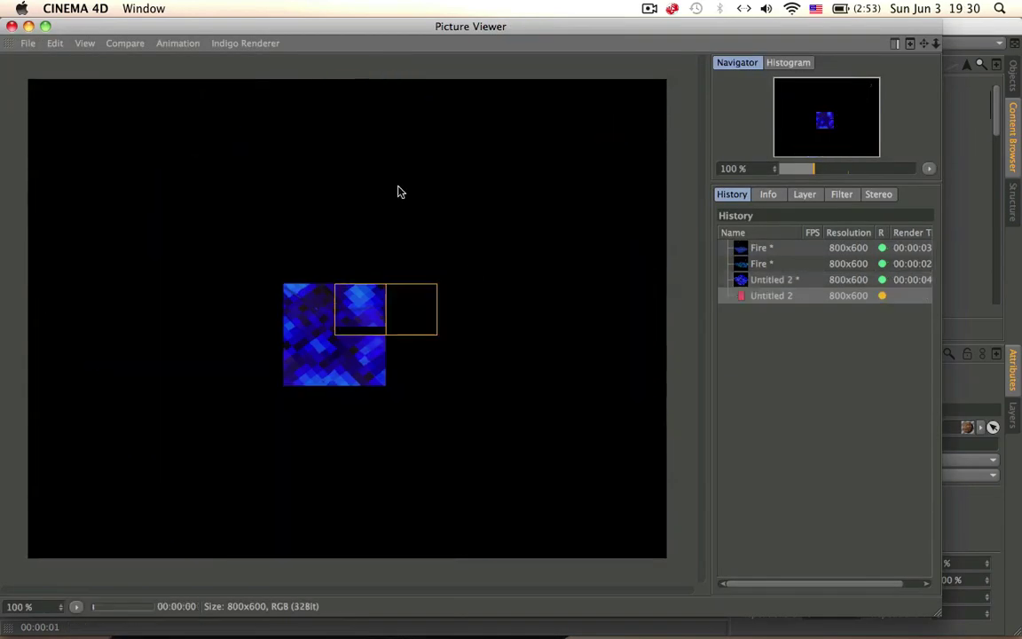
left_click(13, 25)
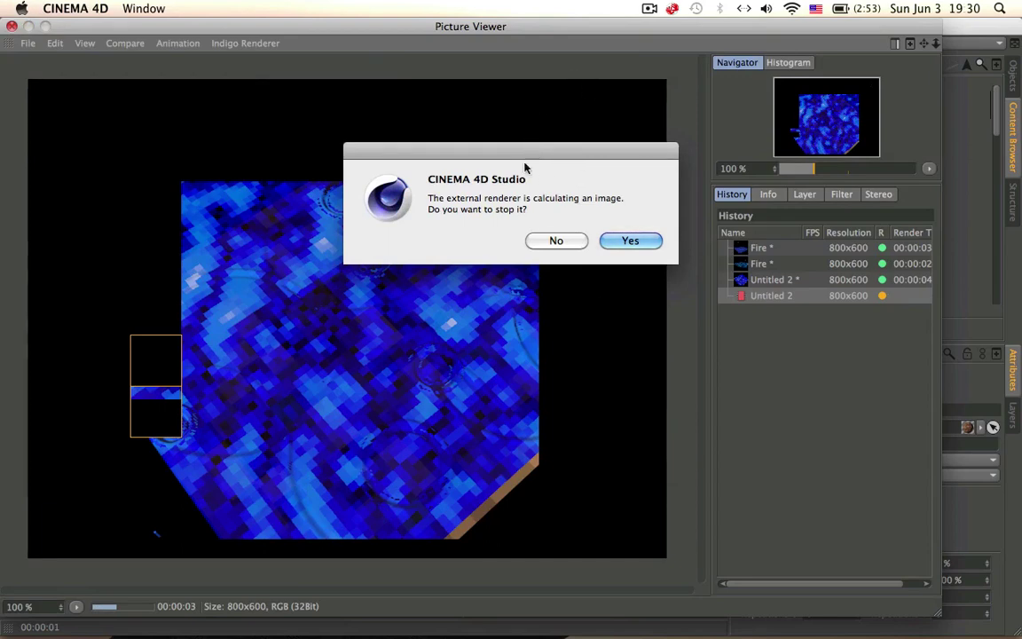
left_click_drag(524, 165, 493, 158)
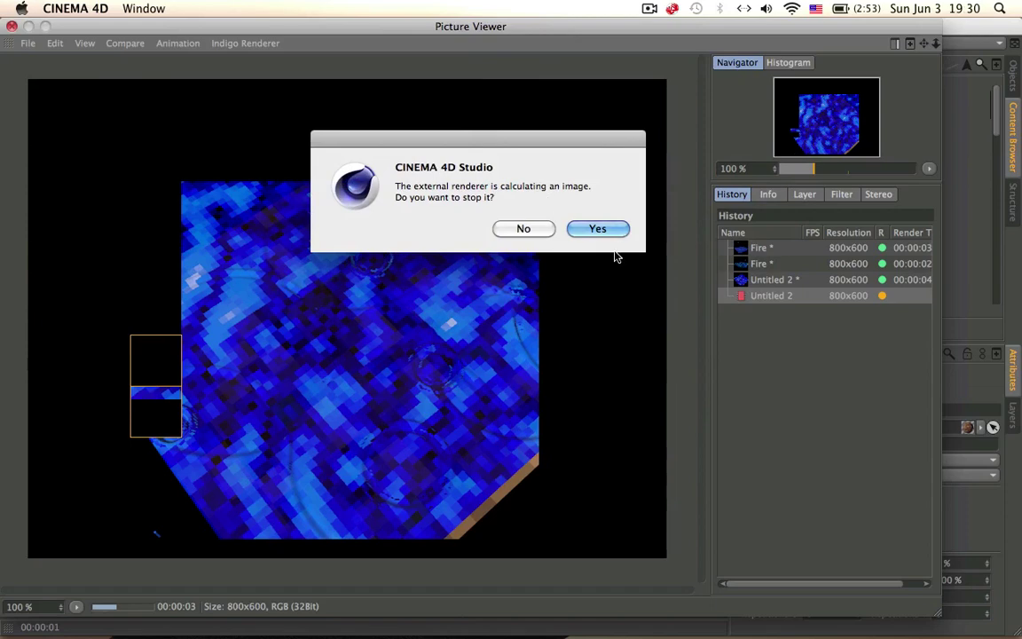